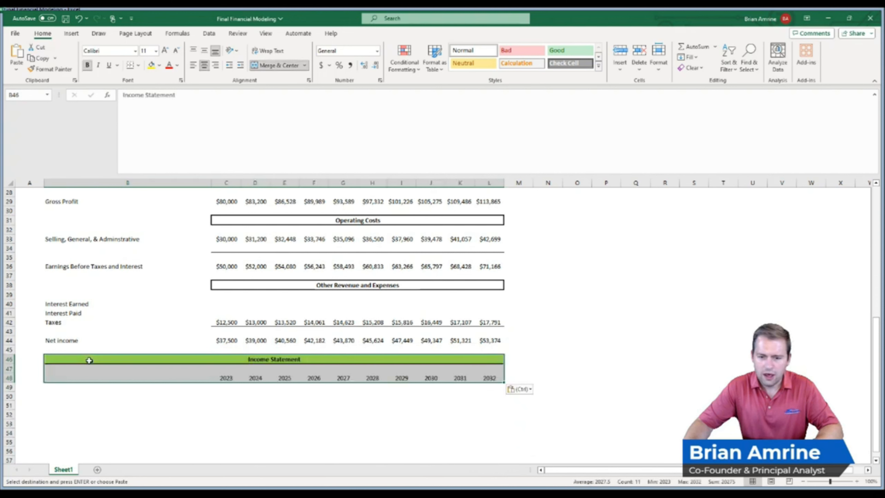
Retitle the copied header band in row 46 as "Balance Sheet" and fill it with orange.
left_click(266, 359)
type("Balance")
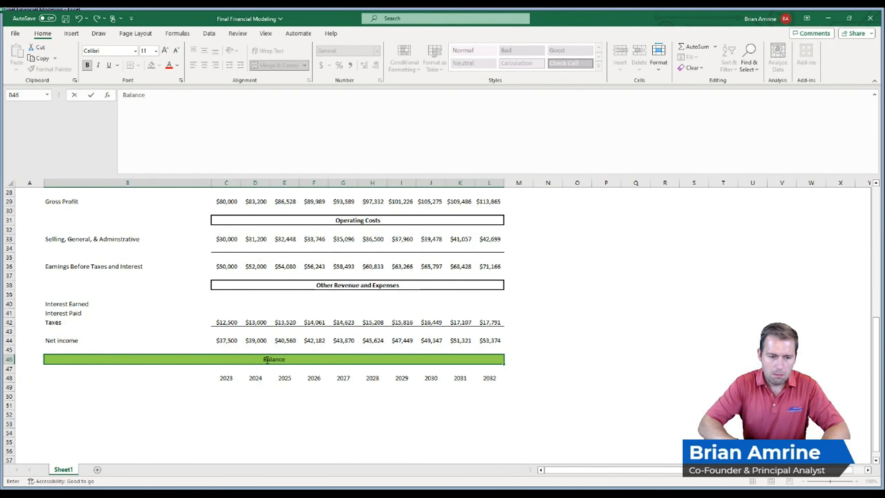
type(" Sheet")
key("Return")
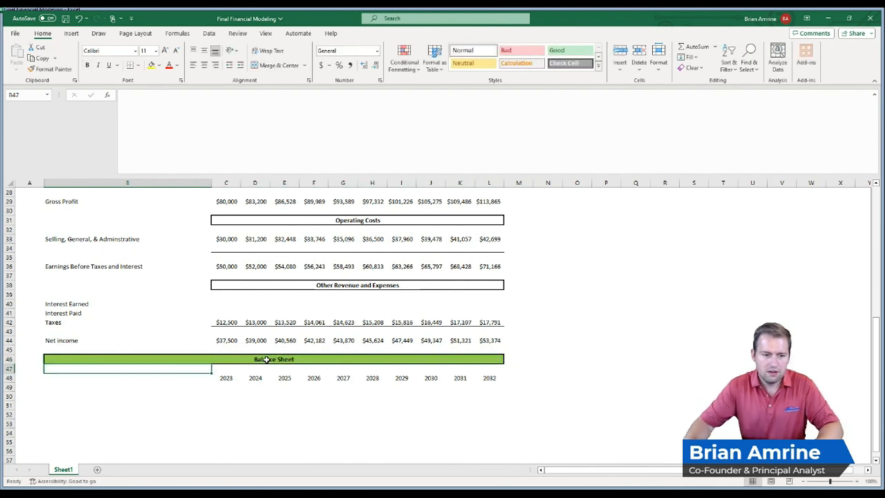
key("Up")
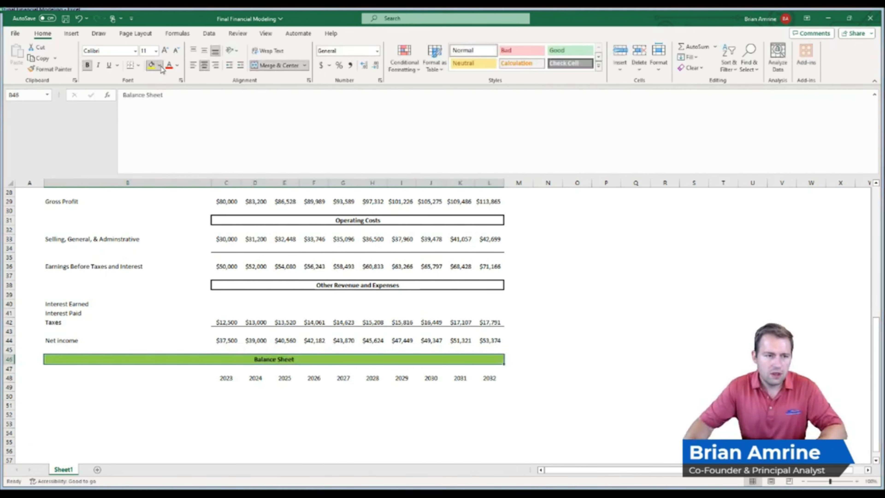
left_click(152, 65)
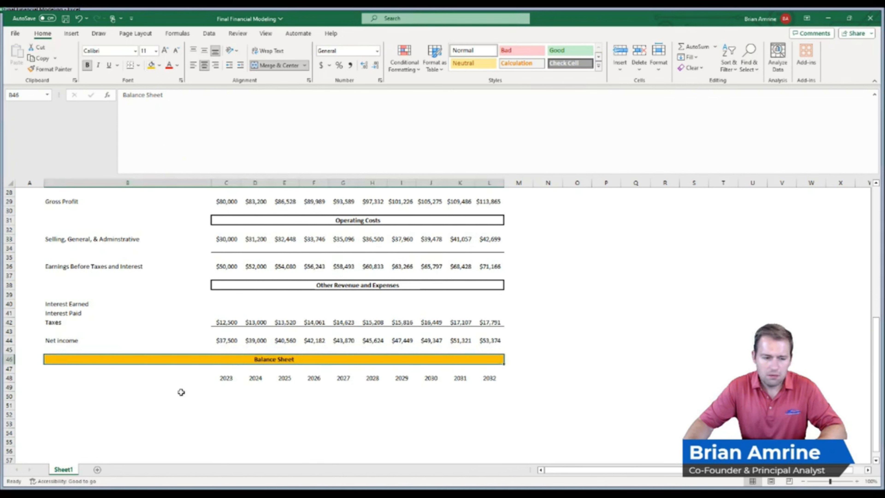
left_click(139, 394)
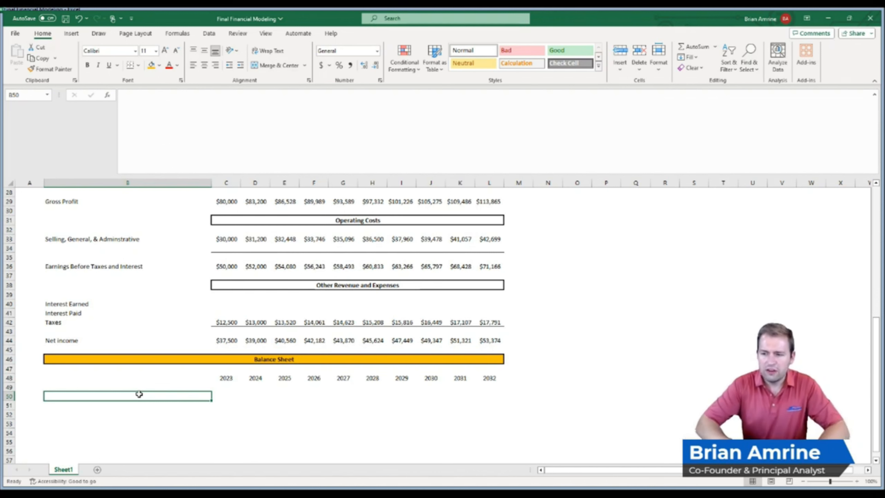
type("C")
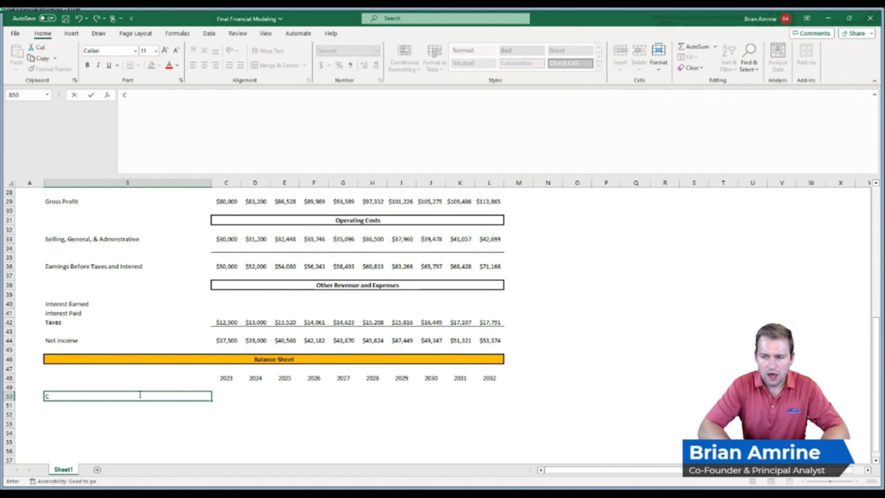
key("BackSpace")
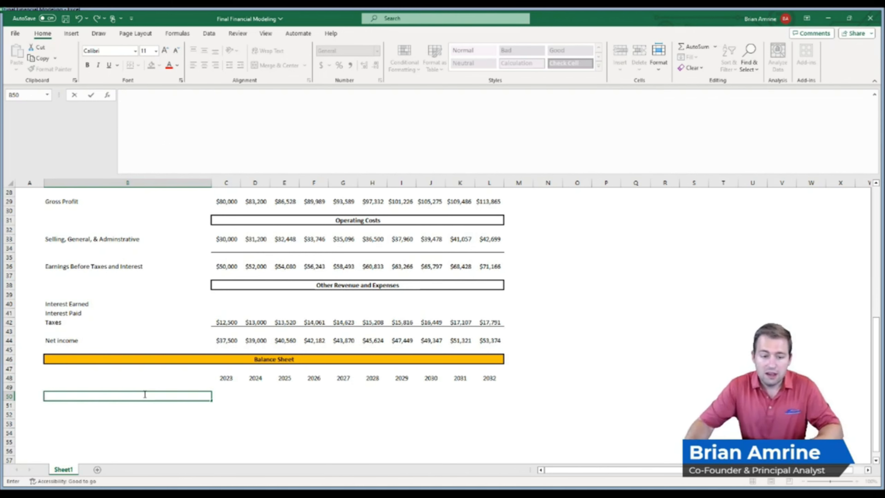
Copy the "Other Revenue and Expenses" section header to row 50, starting at C50, and retitle the copy "Assets".
left_click(289, 290)
key("ctrl+c")
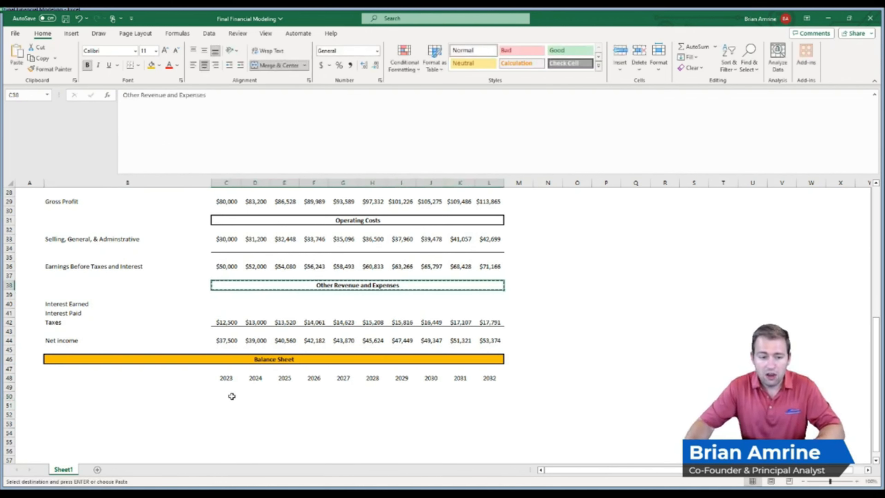
left_click(227, 398)
key("ctrl+v")
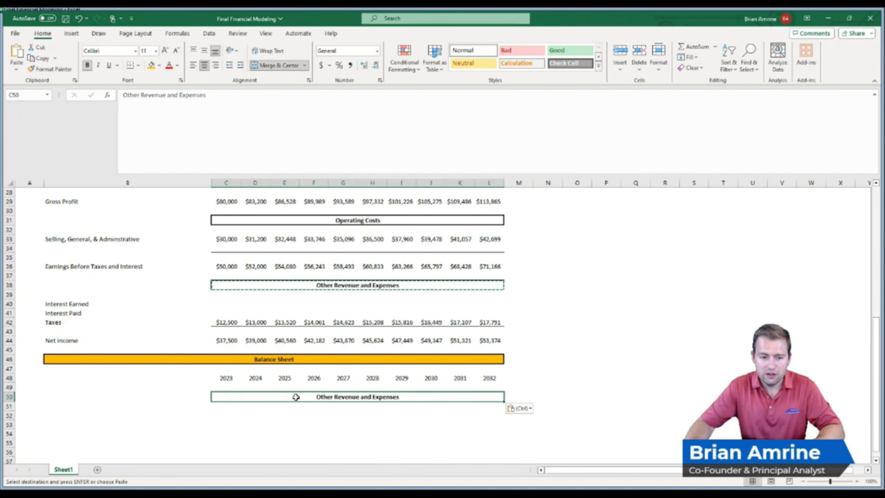
type("Assets")
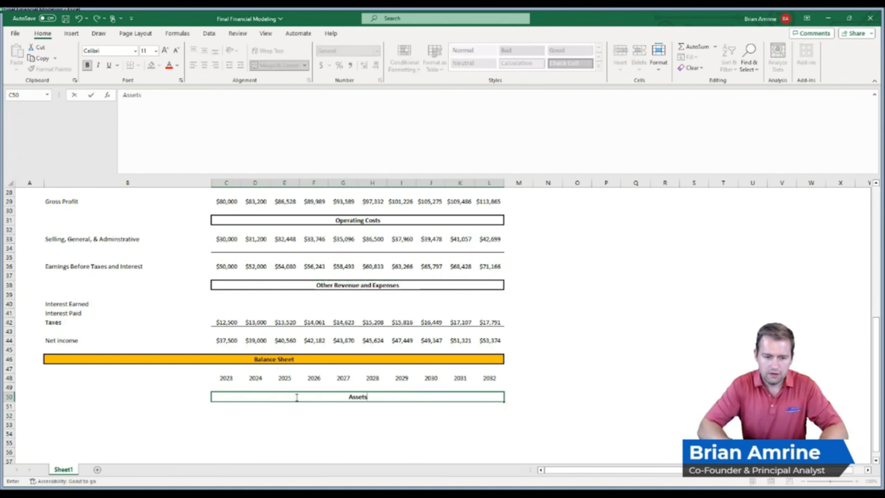
key("Return")
Copy the "Assets" section header to row 65, starting at C65, and retitle the copy "Liabilities".
left_click(296, 396)
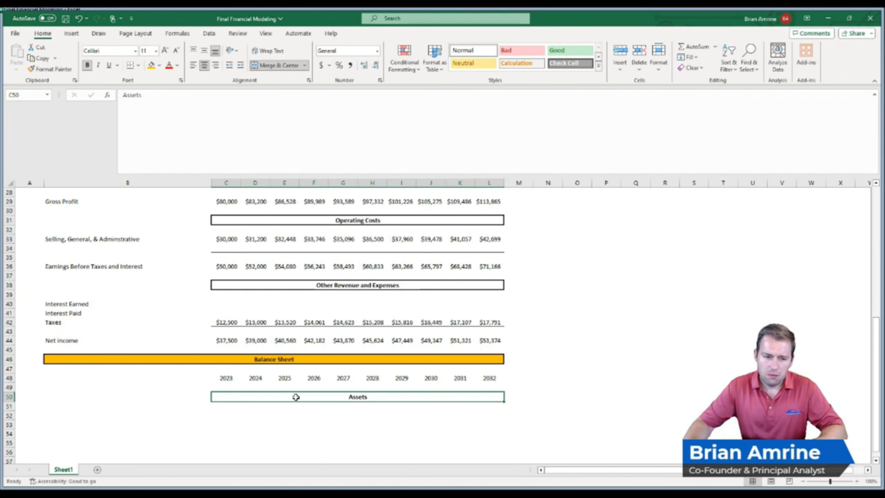
key("ctrl+c")
left_click_drag(226, 452, 222, 344)
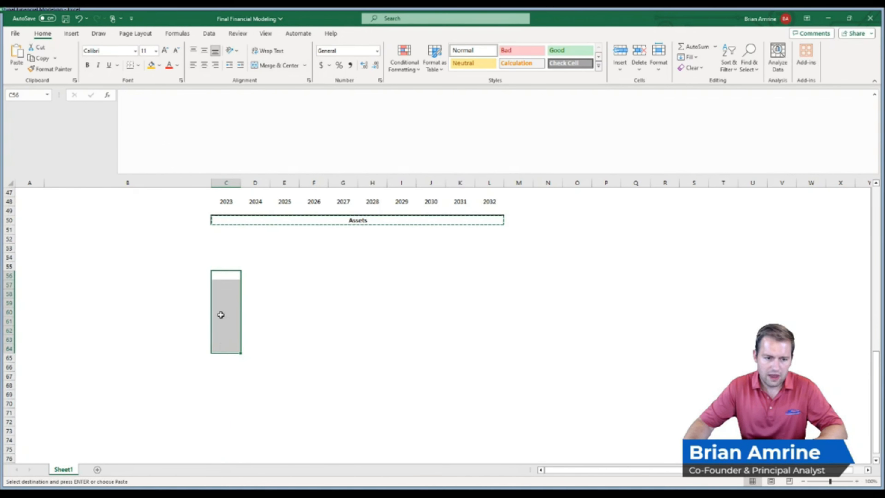
left_click(226, 361)
key("ctrl+v")
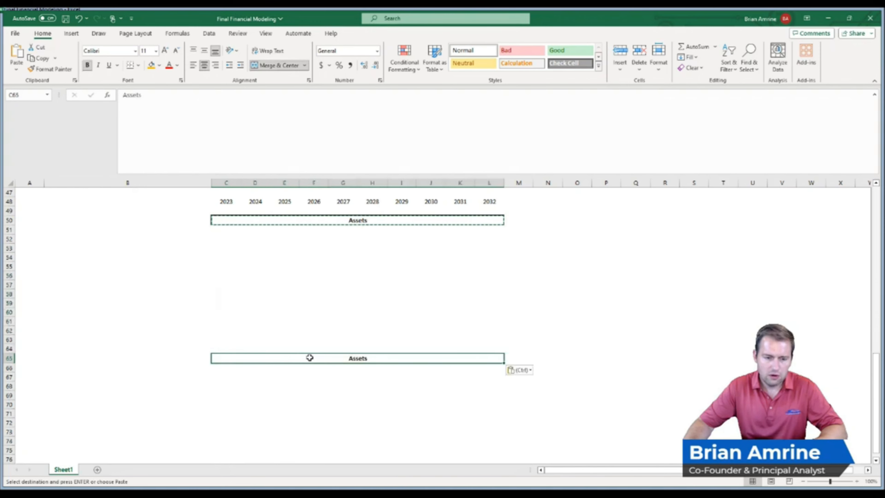
type("Liabilities")
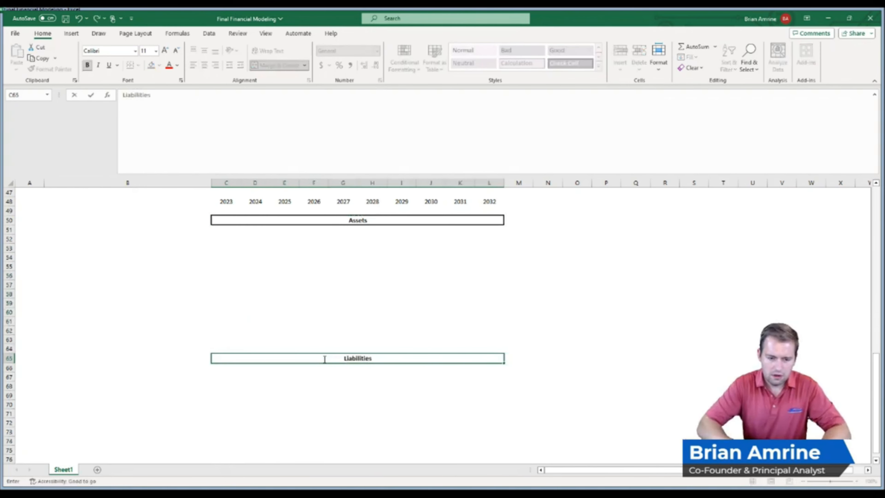
key("Return")
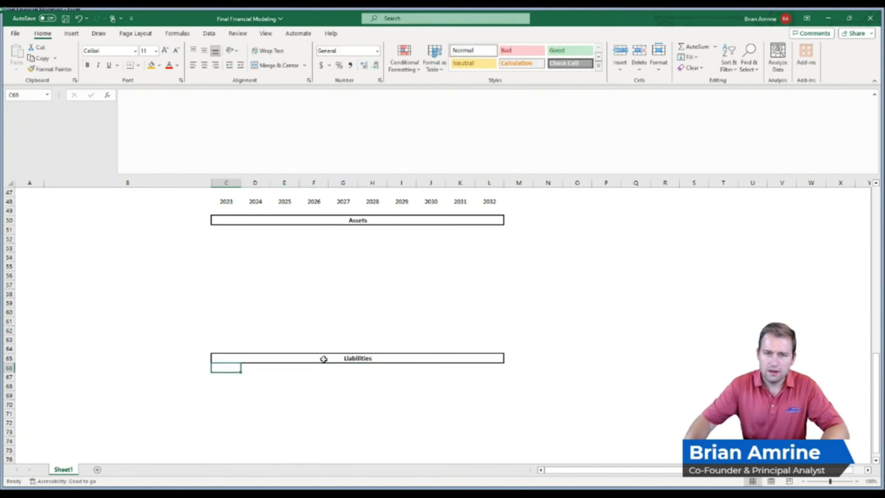
Copy the "Liabilities" section header to row 71, starting at C71, and retitle the copy "Equity".
left_click(397, 220)
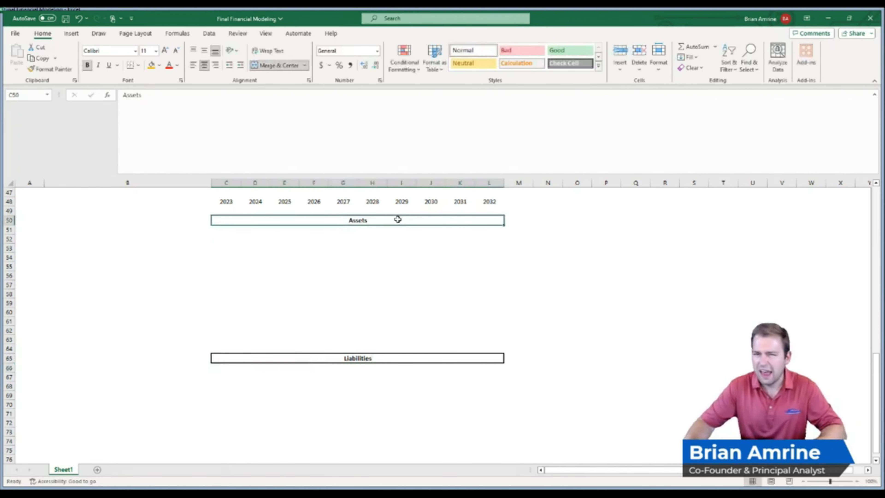
left_click(375, 357)
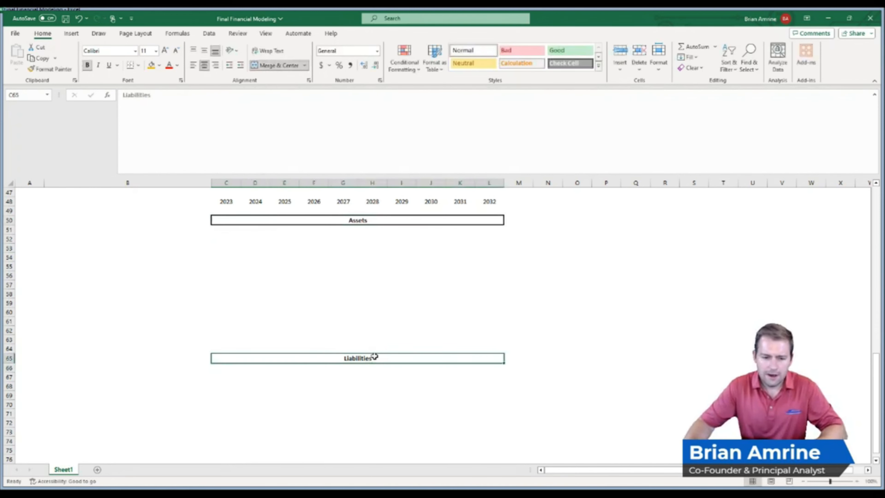
key("ctrl+c")
left_click(359, 413)
left_click(226, 415)
key("ctrl+v")
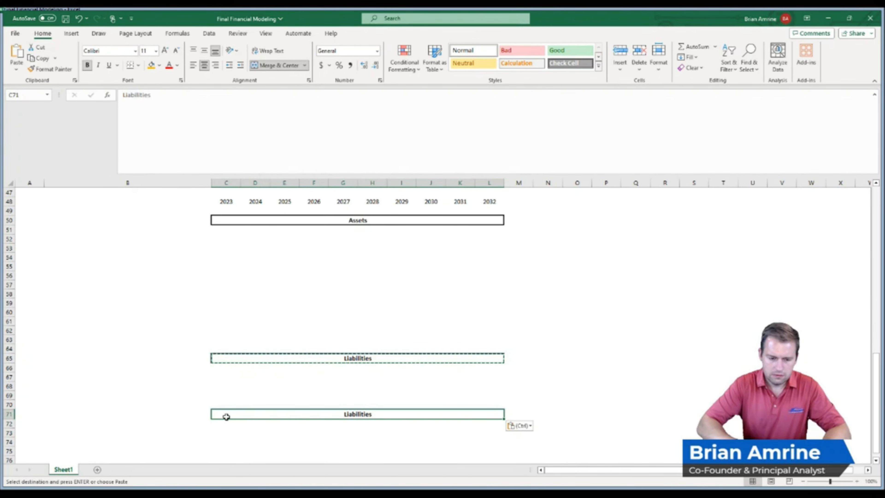
type("Equity")
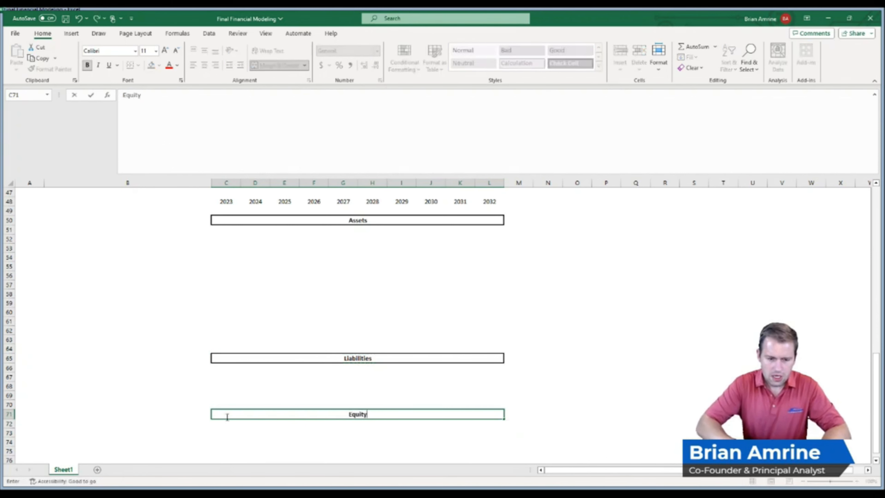
key("Return")
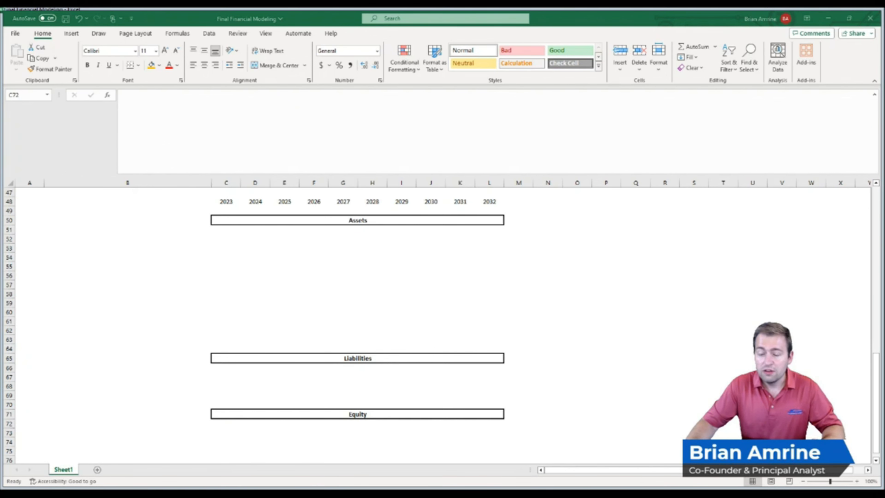
Enter the label "Current Assets" in B52, below the Assets header.
left_click(127, 240)
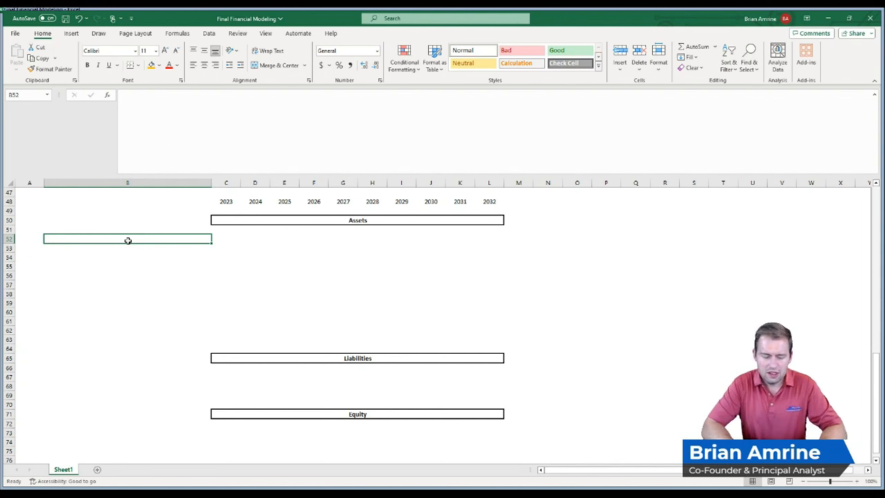
type("Current ")
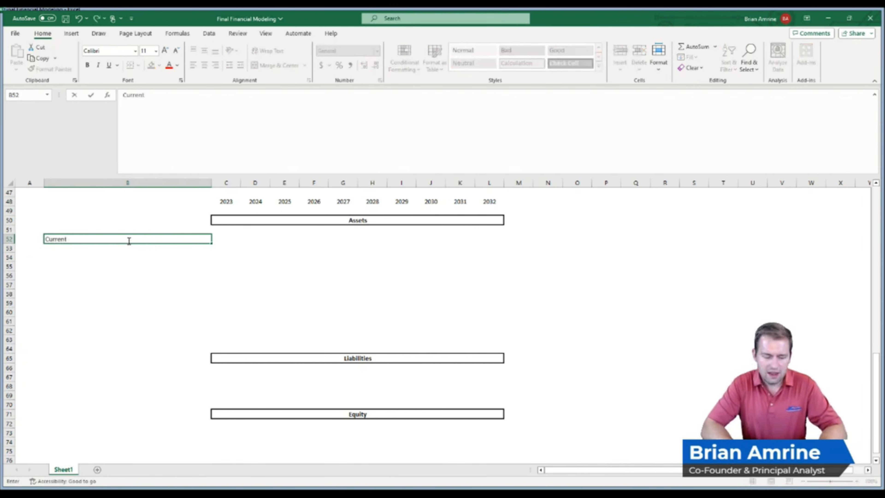
type("Assets")
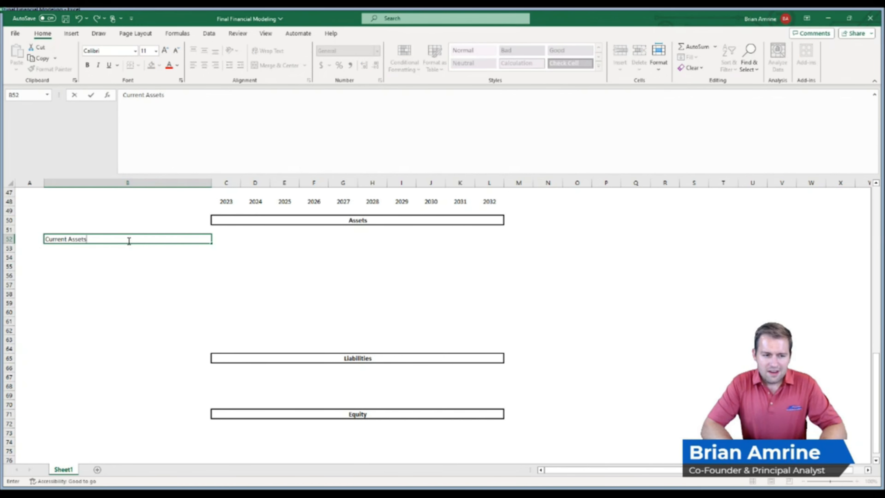
key("Return")
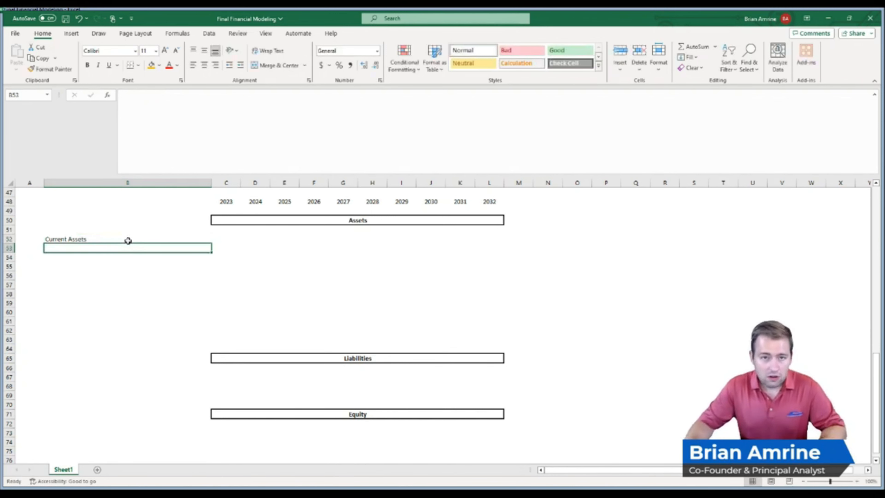
Insert a new column before the 2023 column and narrow column B to a slim indent.
left_click(222, 184)
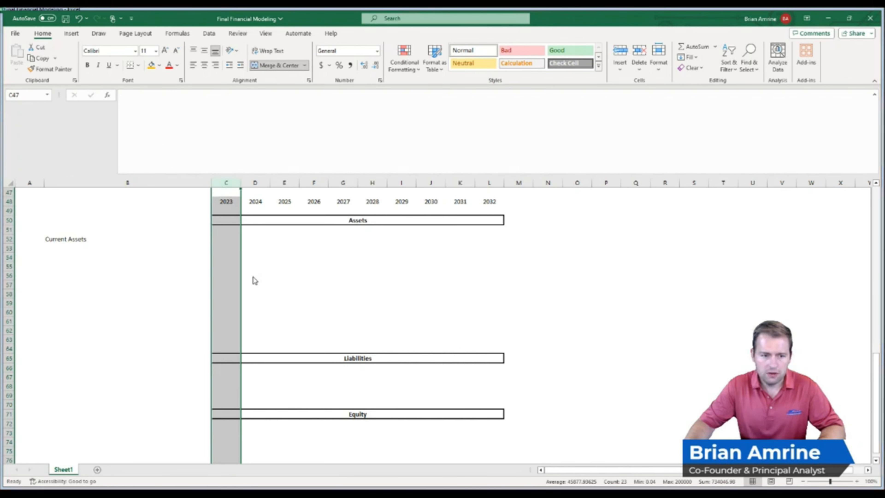
key("ctrl+shift+plus")
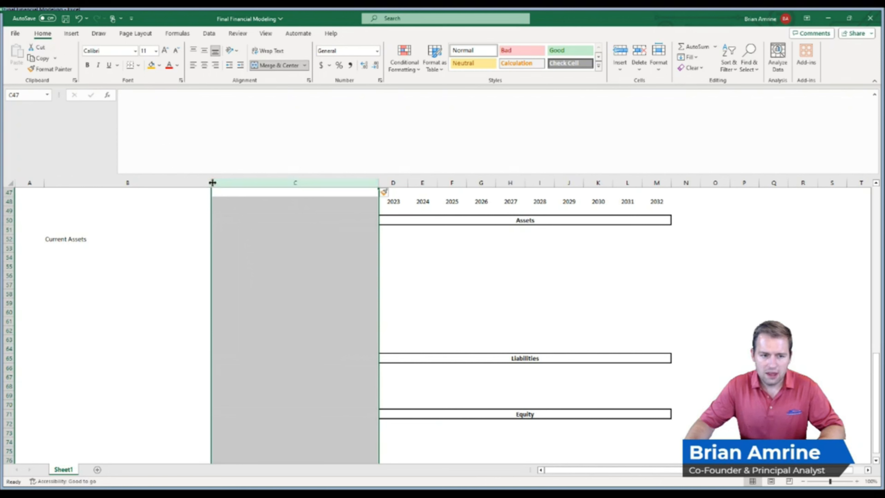
left_click_drag(212, 182, 63, 188)
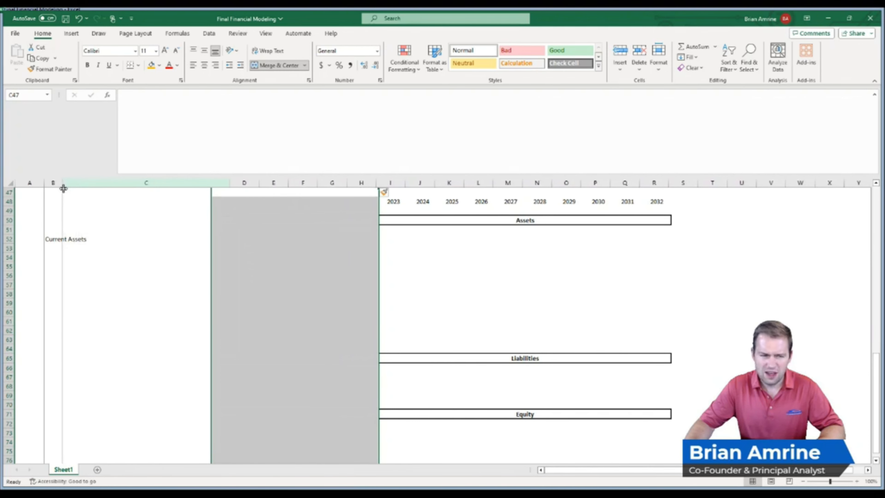
left_click_drag(63, 188, 64, 188)
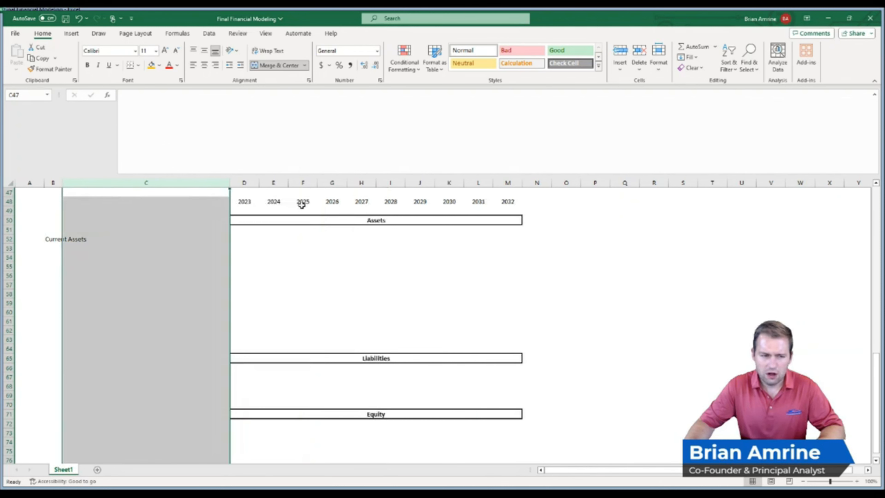
List "Cash", "Accounts Receivable" and "Inventory" in C53:C55 under Current Assets.
left_click(140, 247)
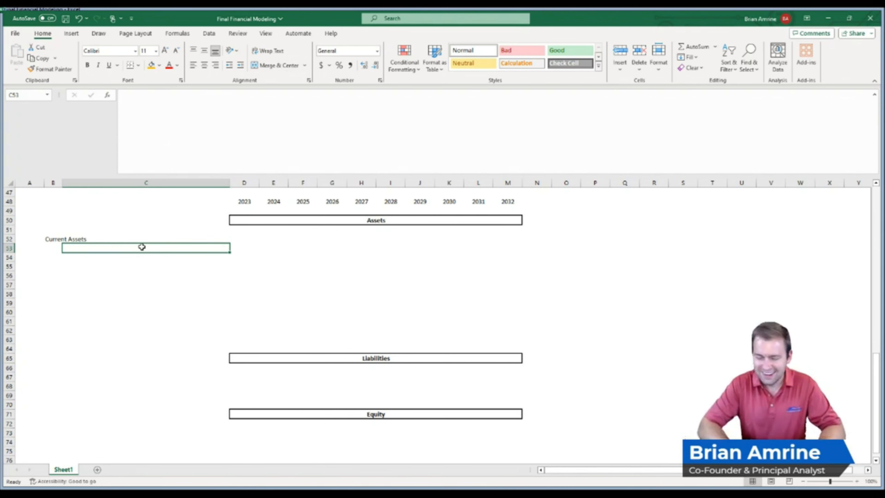
type("Cash")
key("Return")
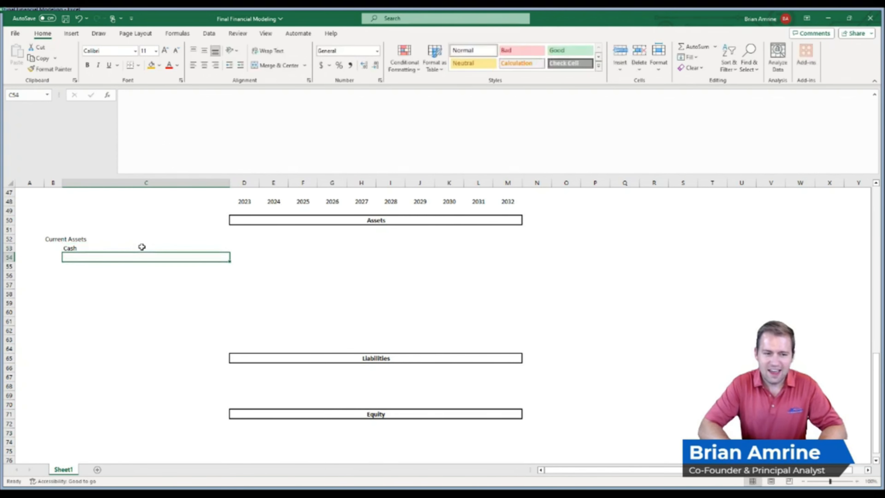
type("Acco")
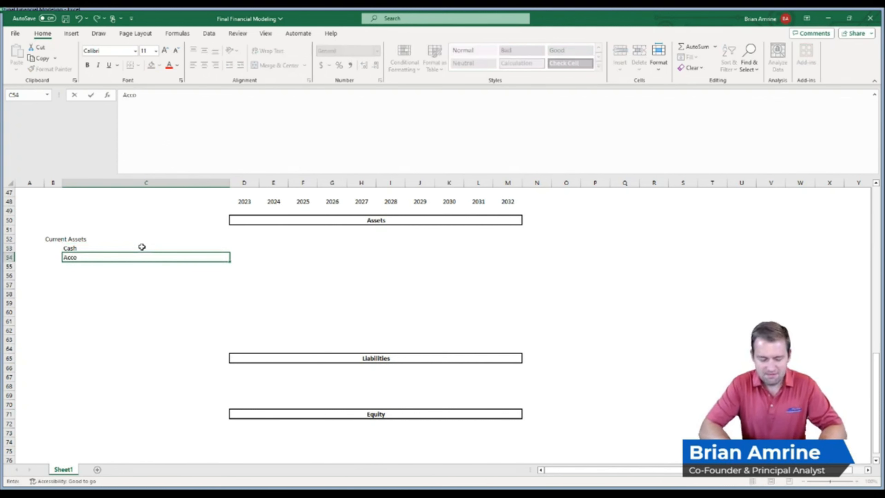
type("unts Receivable")
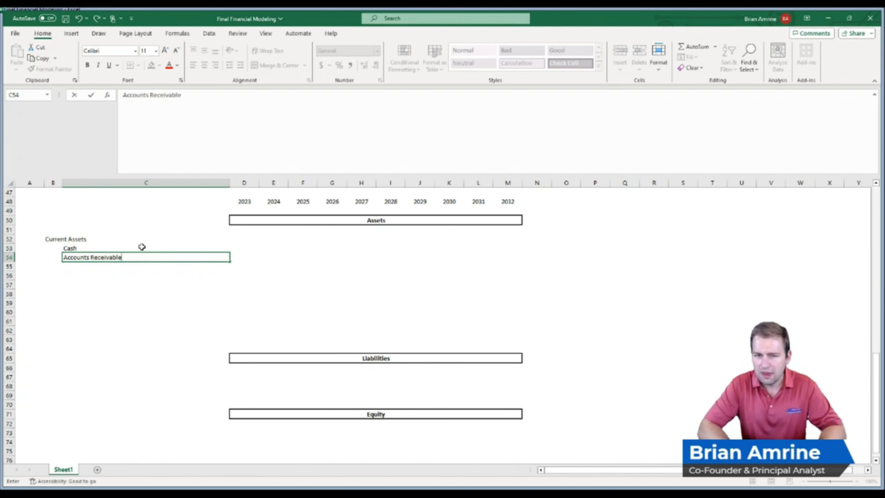
key("Return")
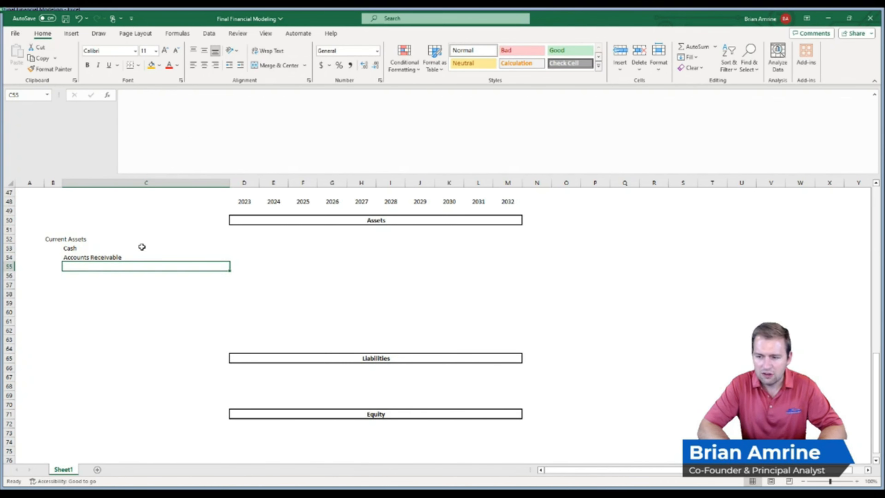
type("In")
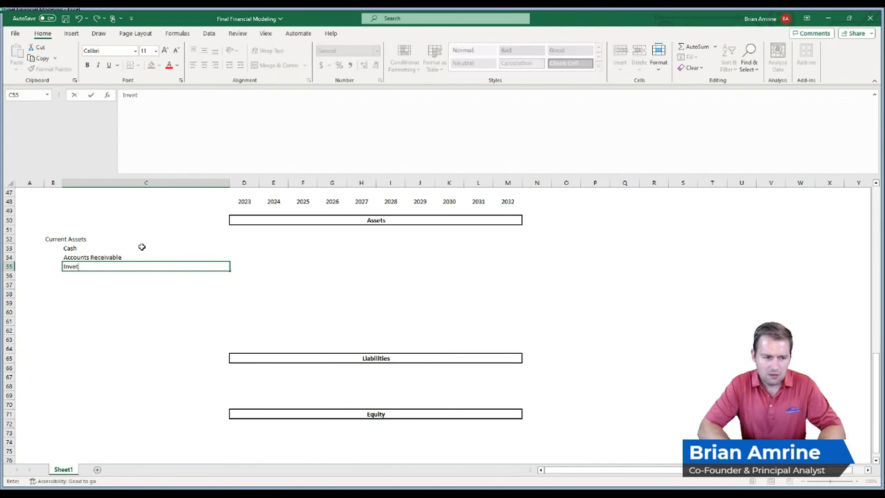
type("ventory")
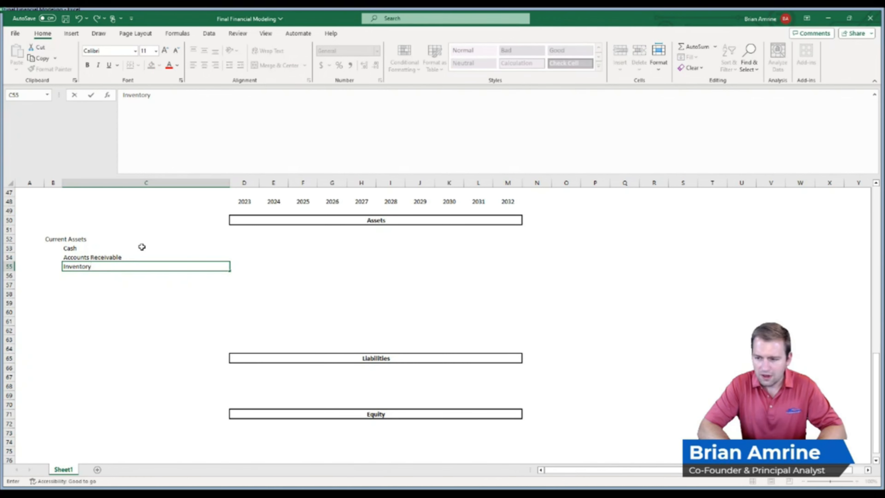
key("Return")
Enter the label "Fixed Assets" in B57 and list "Land", "Equipment" and "Depreciation" below it in C58:C60.
key("Down")
key("Left")
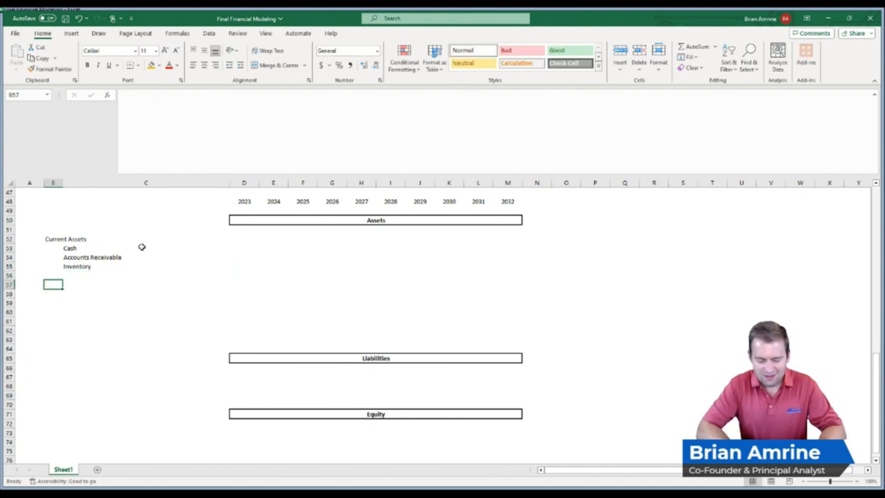
type("Fixe")
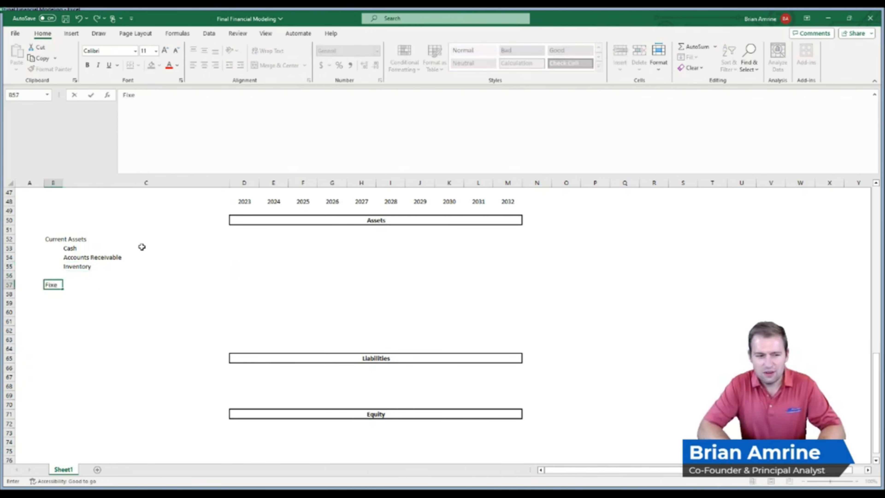
type("d Assets")
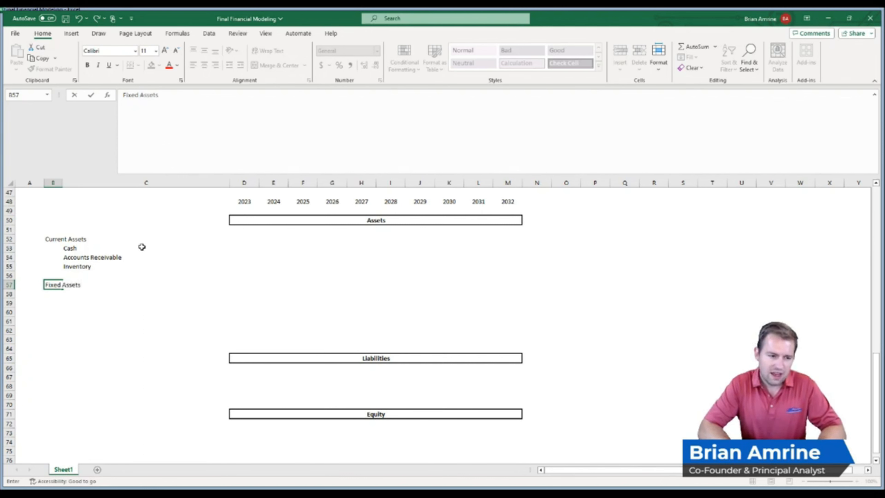
key("Return")
key("Right")
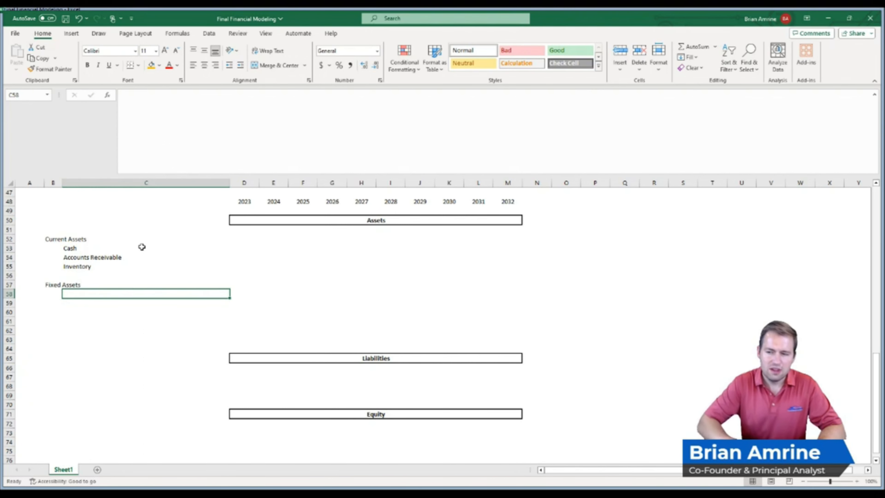
type("Land")
key("Return")
type("Equipment")
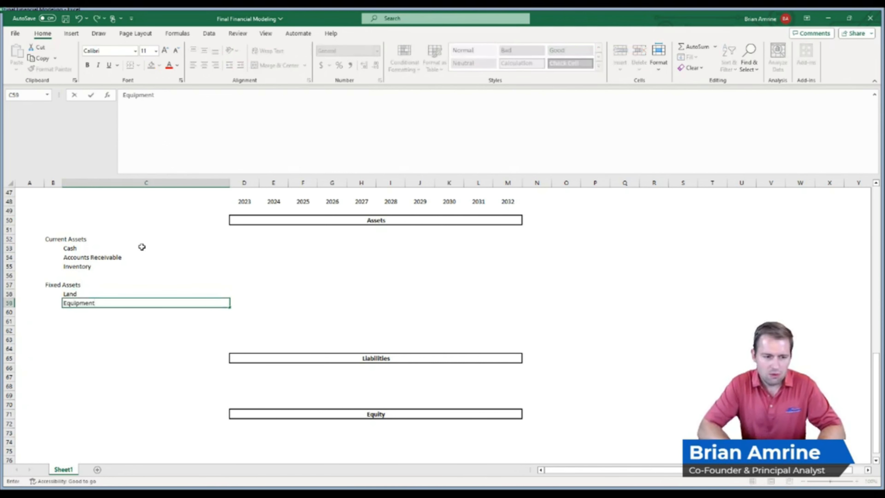
key("Return")
type("Depreciation")
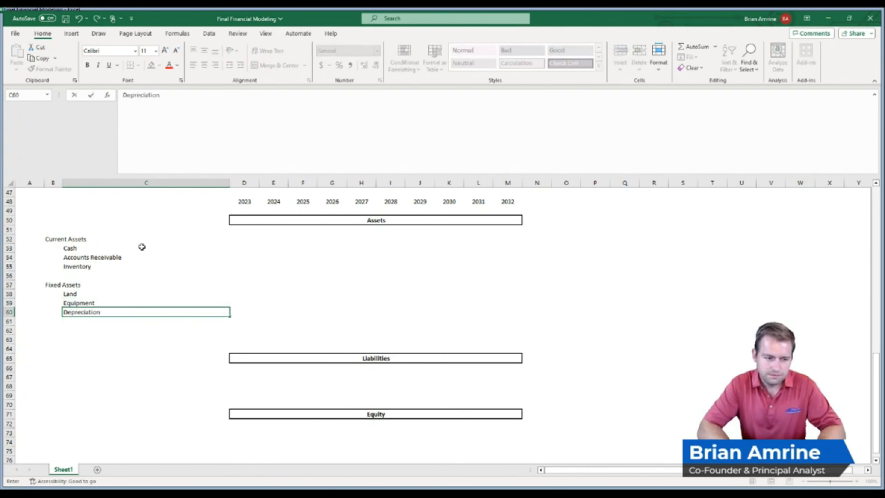
key("Return")
Enter the label "Total Assets" in B62 and delete the empty row 63 below it.
key("Down")
key("Left")
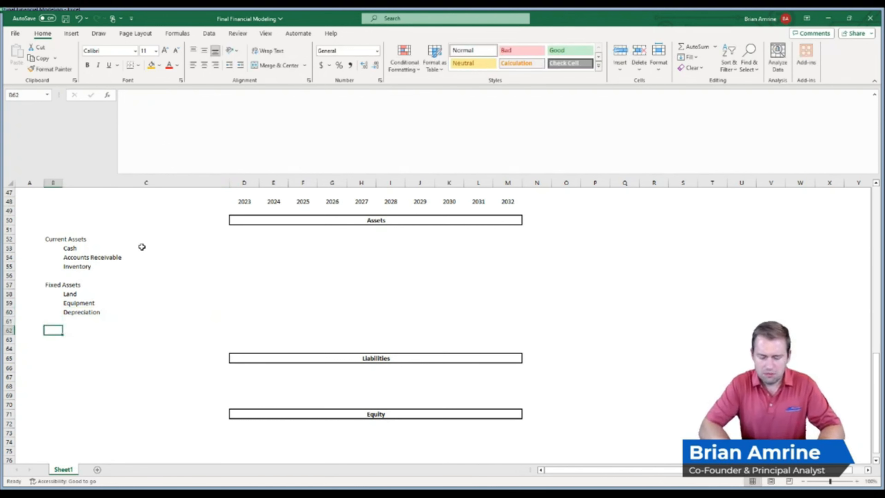
type("Total Assets")
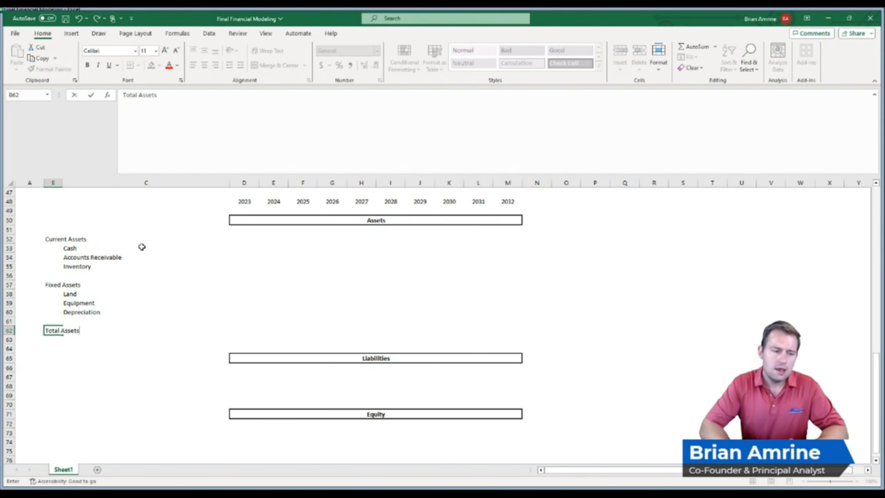
key("Return")
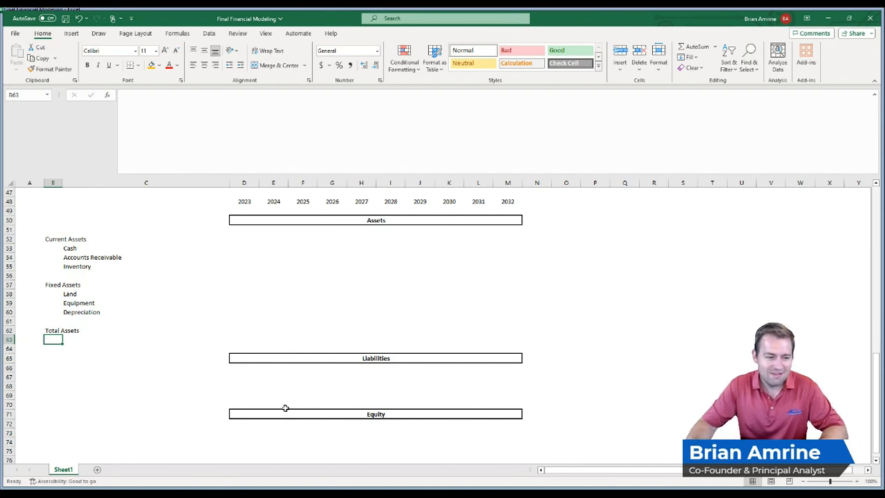
left_click(9, 339)
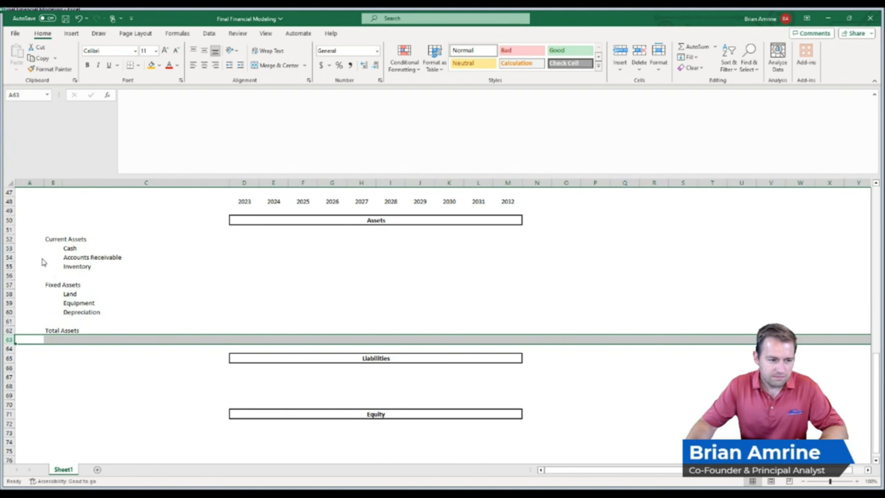
key("ctrl+minus")
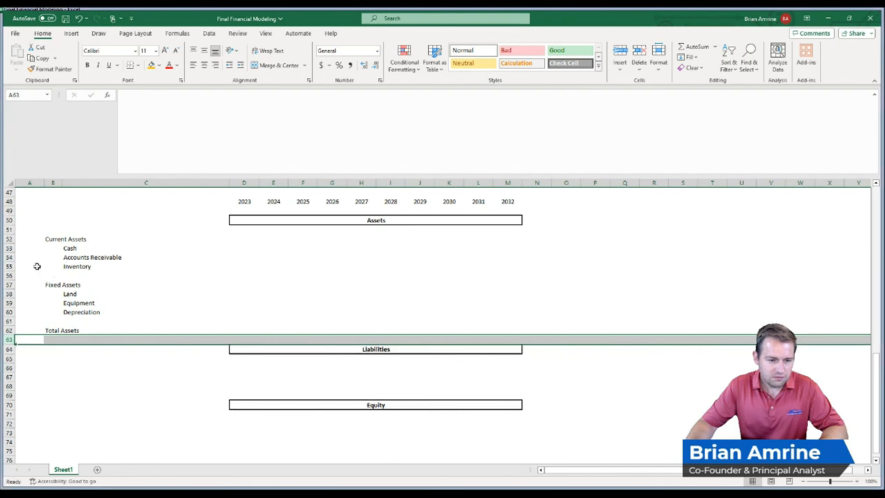
Enter =sum(D53:D55) in D52 to total the 2023 current assets.
left_click(244, 240)
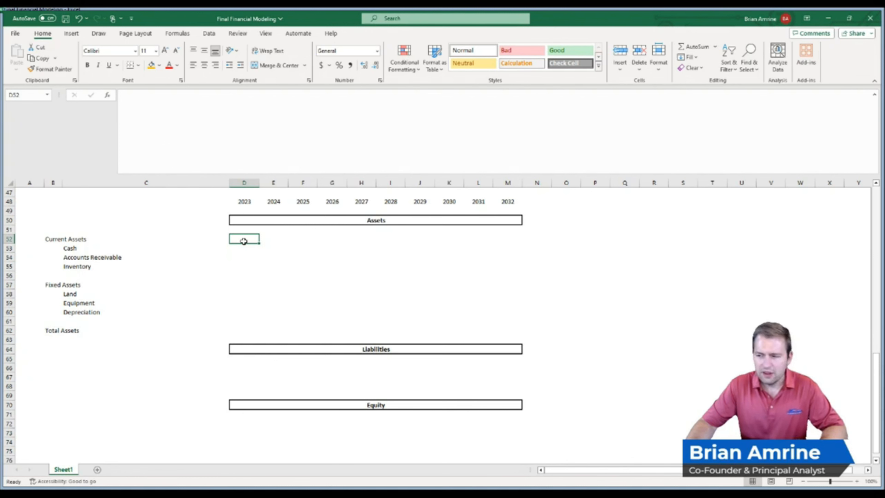
type("=sum(")
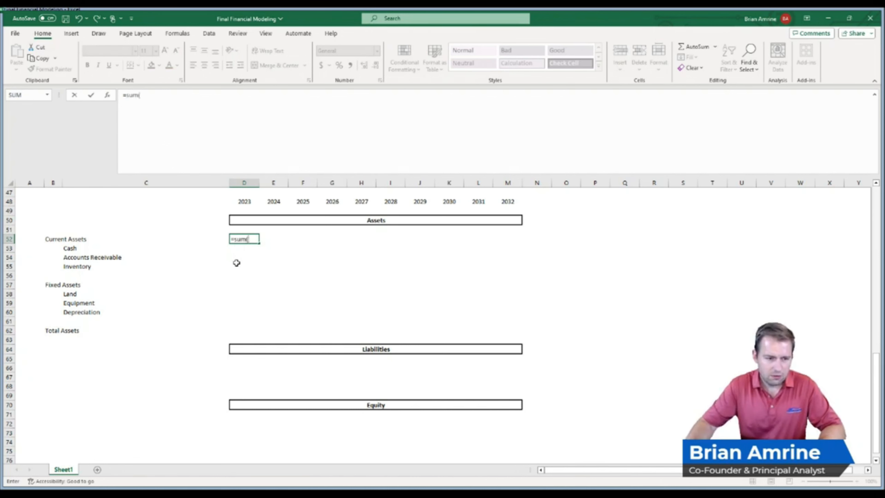
left_click_drag(236, 263, 239, 252)
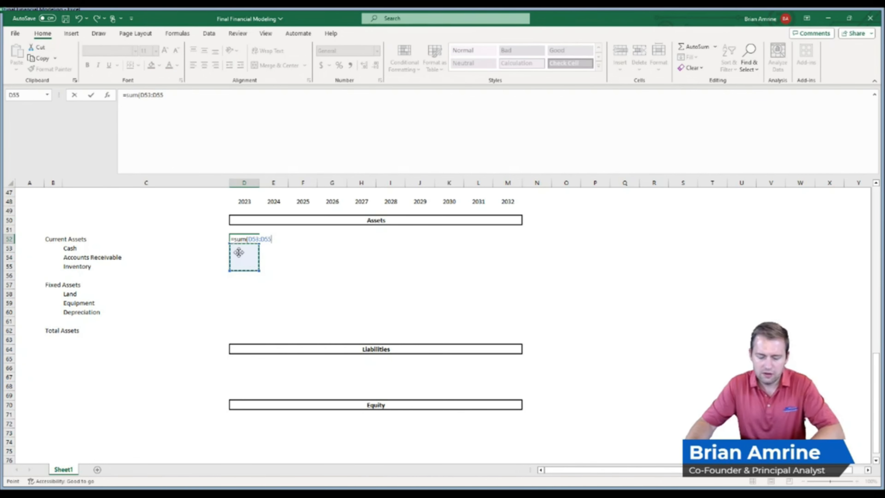
type(")")
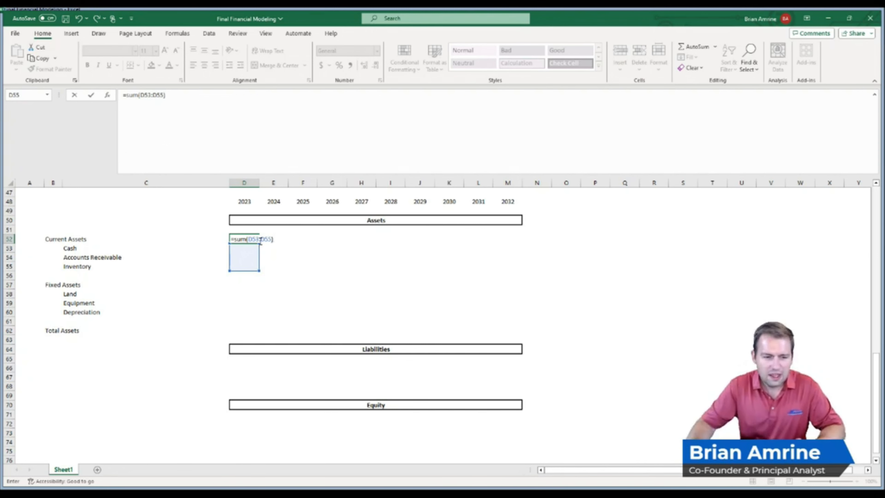
key("Return")
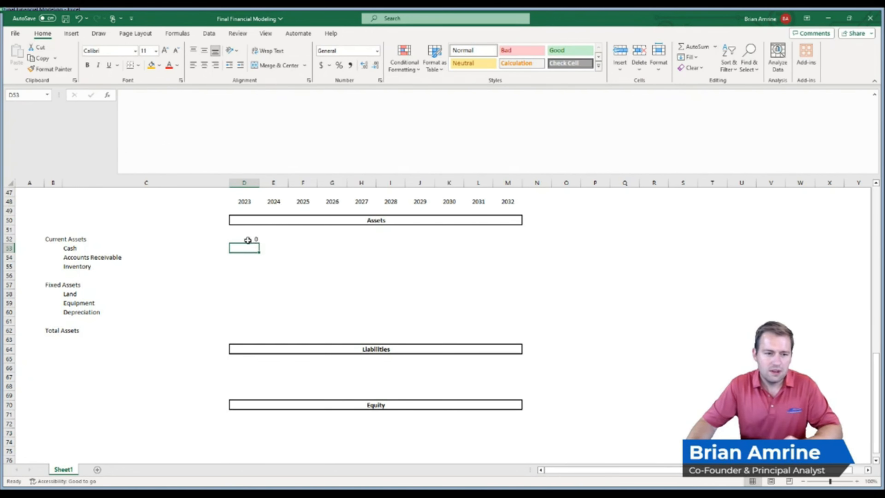
Fill the Current Assets sum from D52 across to the 2032 column and center the values horizontally.
left_click(247, 240)
left_click_drag(258, 243, 516, 247)
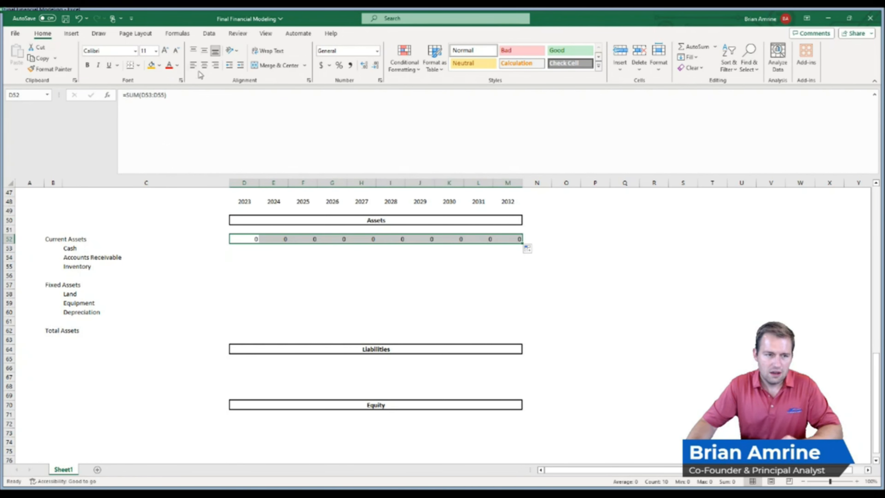
left_click(204, 66)
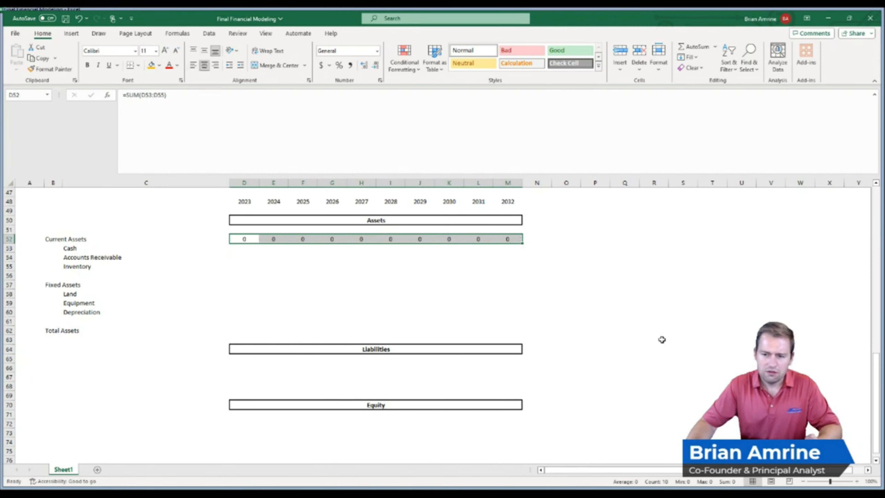
Insert a row above Starting Sales Value in the Inputs section and label it "Starting Cash Value" in B5.
left_click_drag(879, 390, 879, 346)
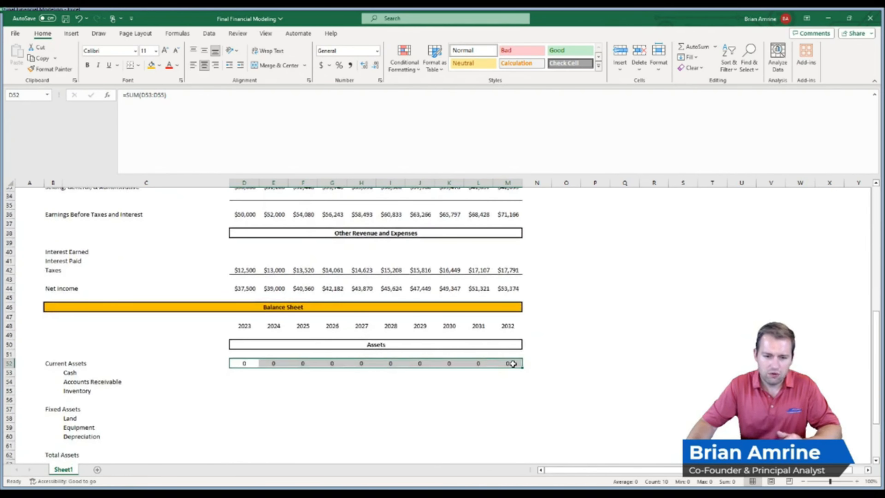
left_click_drag(879, 359, 874, 389)
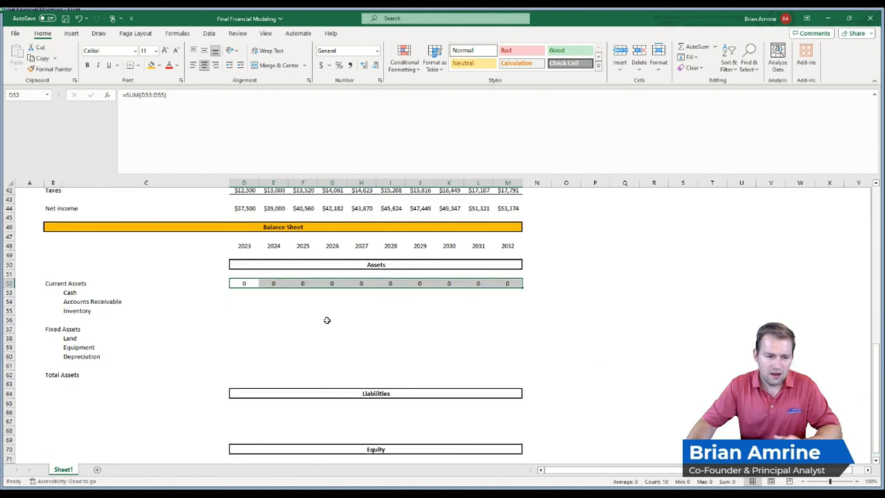
left_click(246, 292)
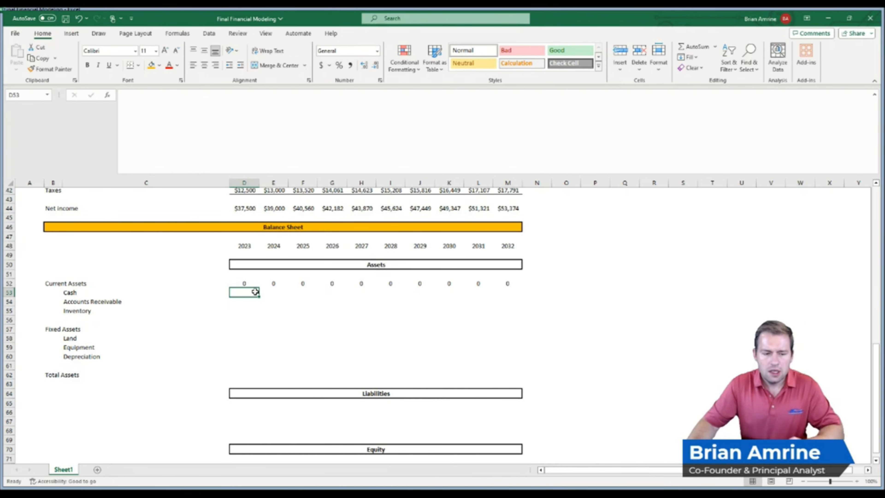
left_click_drag(877, 422, 840, 255)
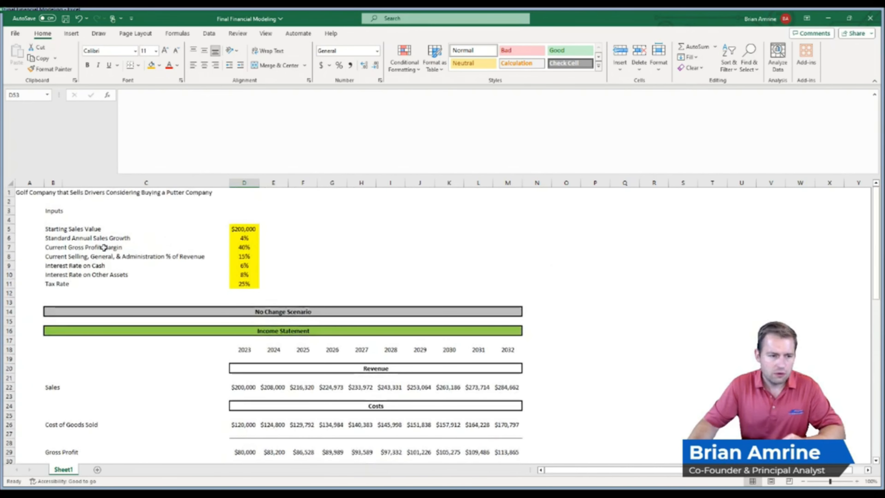
left_click(10, 229)
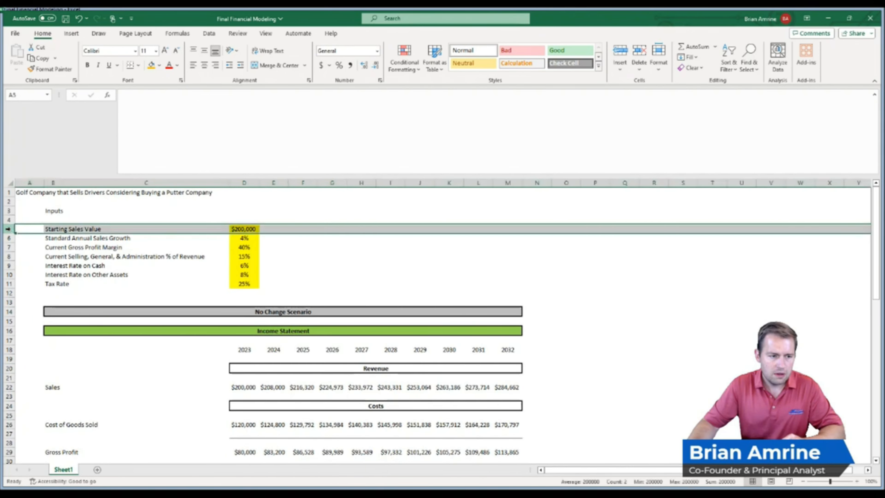
key("ctrl+shift+plus")
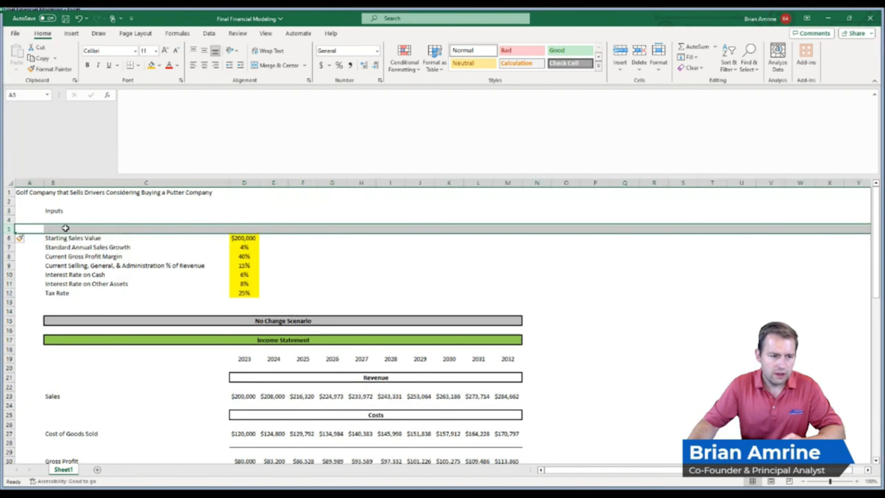
left_click(65, 229)
left_click(58, 228)
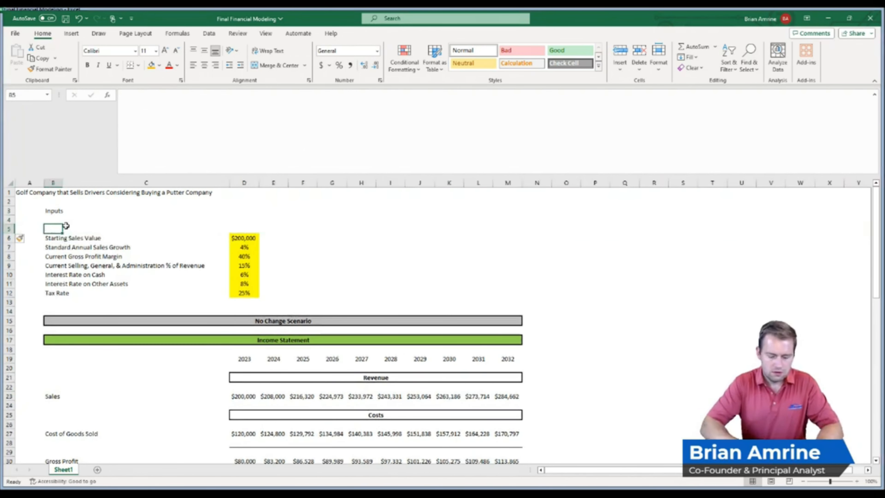
type("Starting Cash")
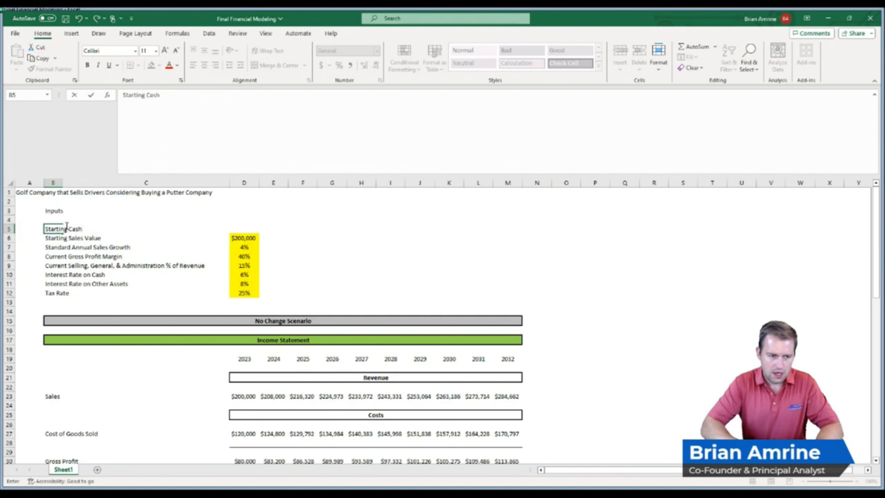
type(" Value")
key("Return")
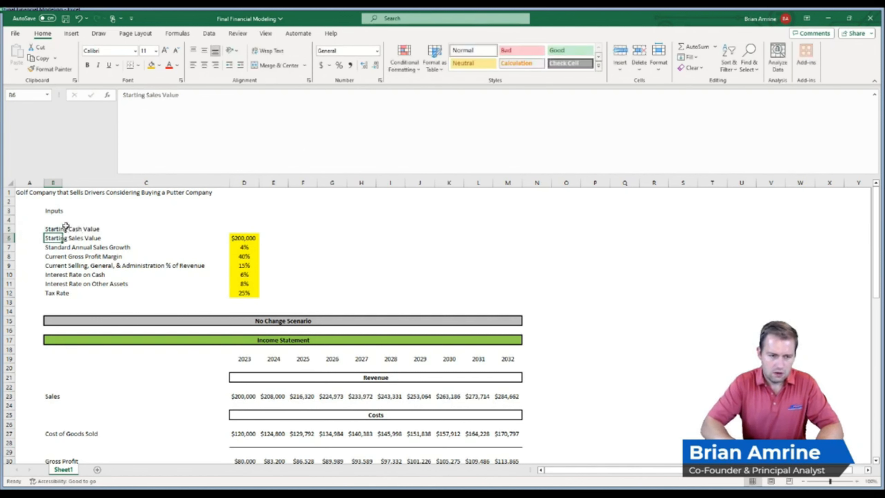
Enter $150,000 as the Starting Cash Value in D5 and give the cell a yellow fill.
key("Right")
key("Right")
key("Up")
type("$")
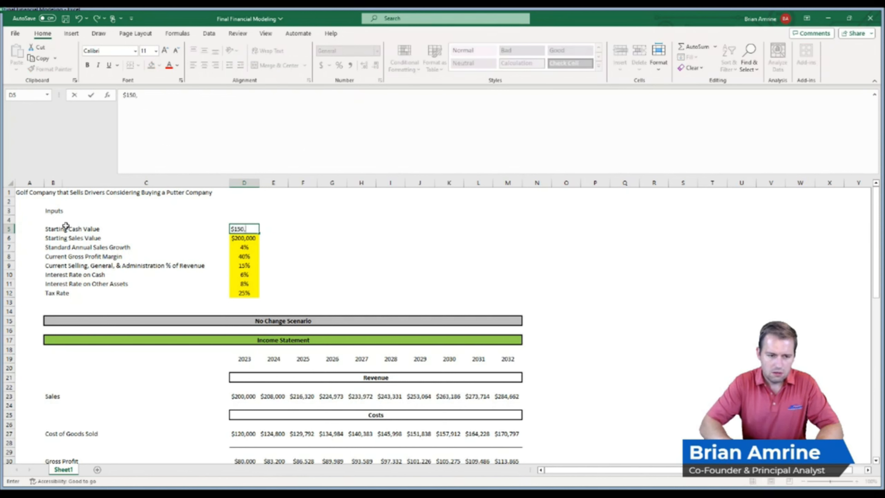
key("Return")
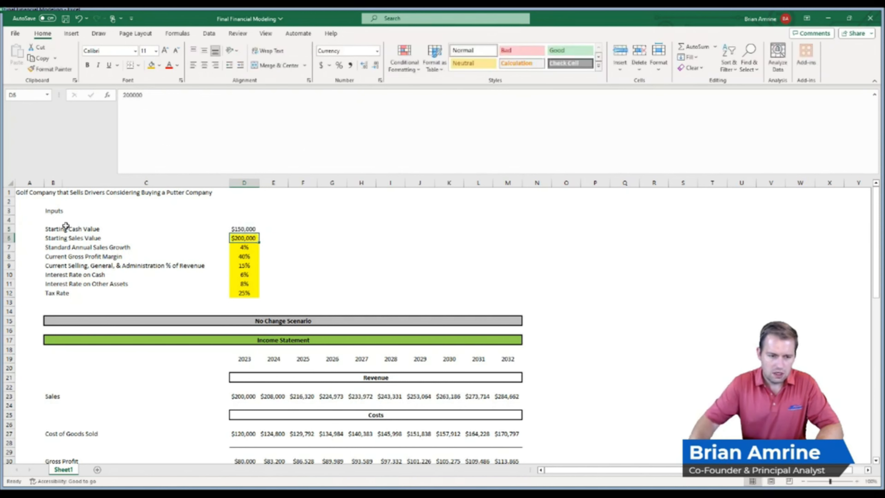
left_click(233, 226)
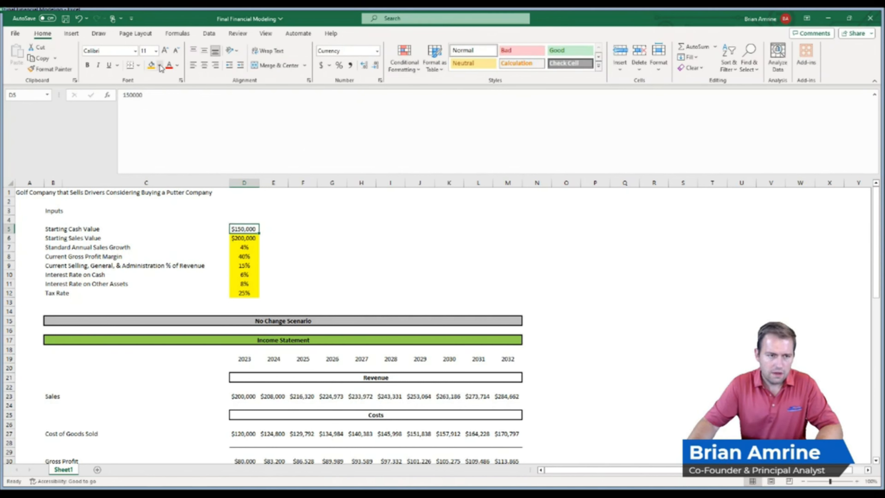
left_click(151, 65)
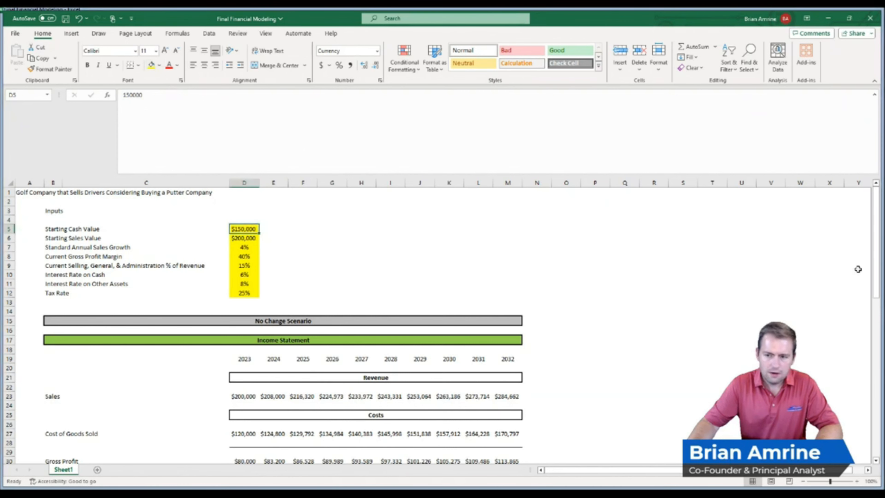
Link the 2023 balance sheet Cash cell D54 to the Starting Cash Value input in D5.
left_click_drag(876, 263, 868, 401)
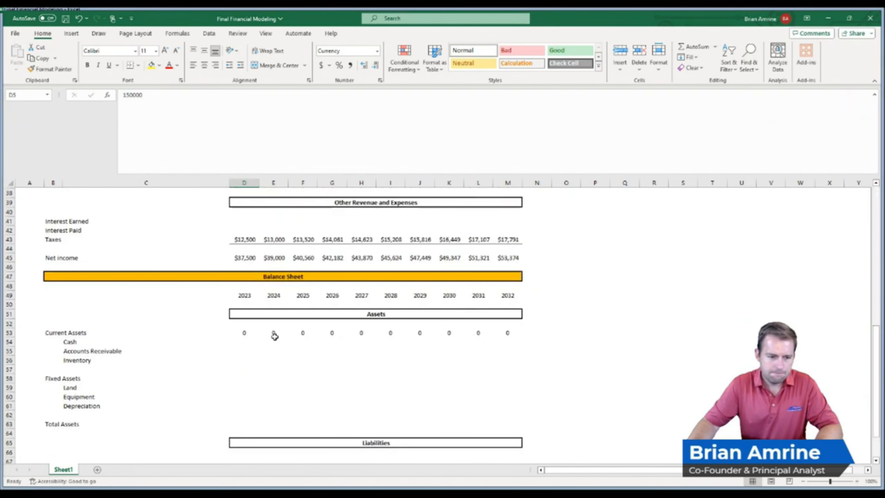
left_click(243, 342)
type("=")
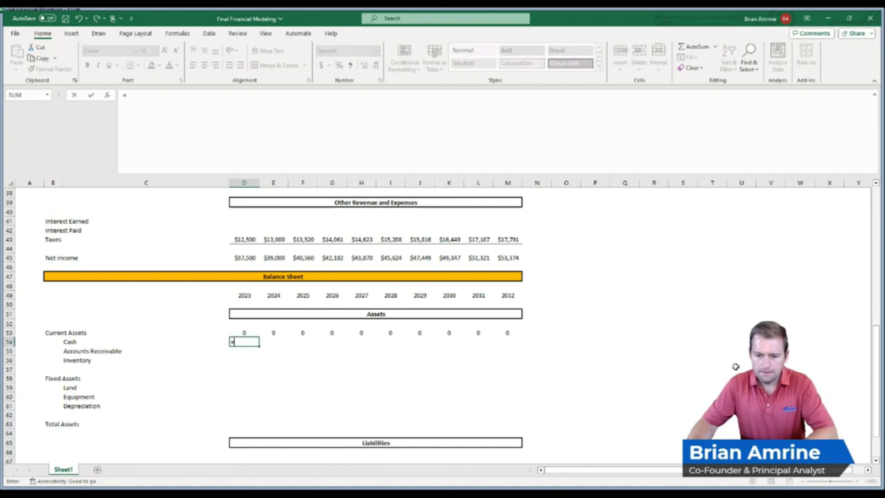
left_click_drag(869, 361, 840, 204)
left_click(250, 229)
key("Return")
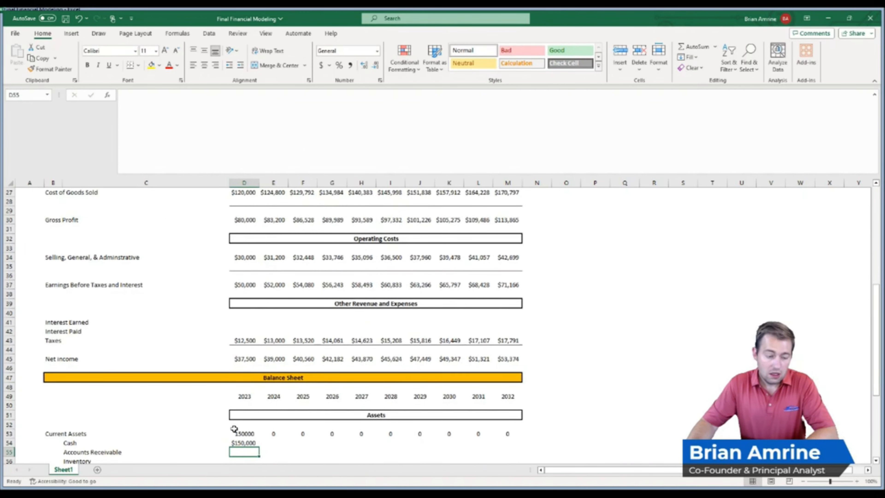
Copy the asset labels from Accounts Receivable to Depreciation (C55:C61) to H3 beside the Inputs section.
left_click_drag(239, 453, 243, 412)
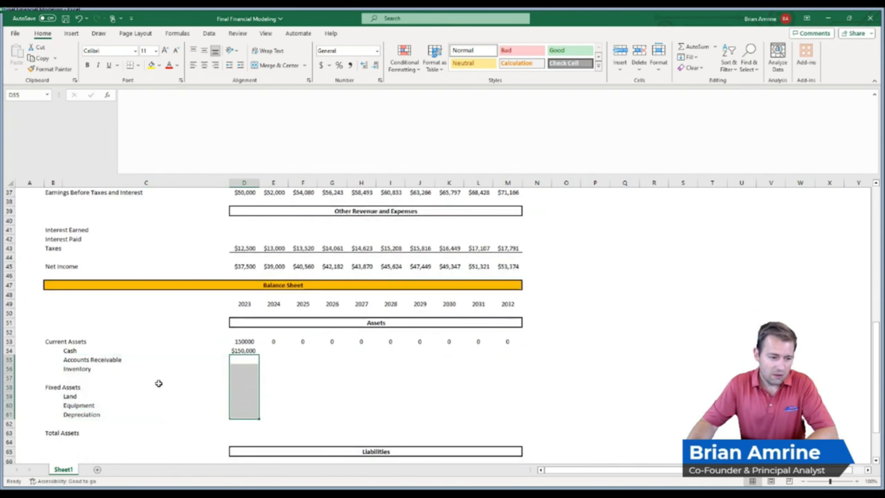
left_click_drag(74, 360, 84, 415)
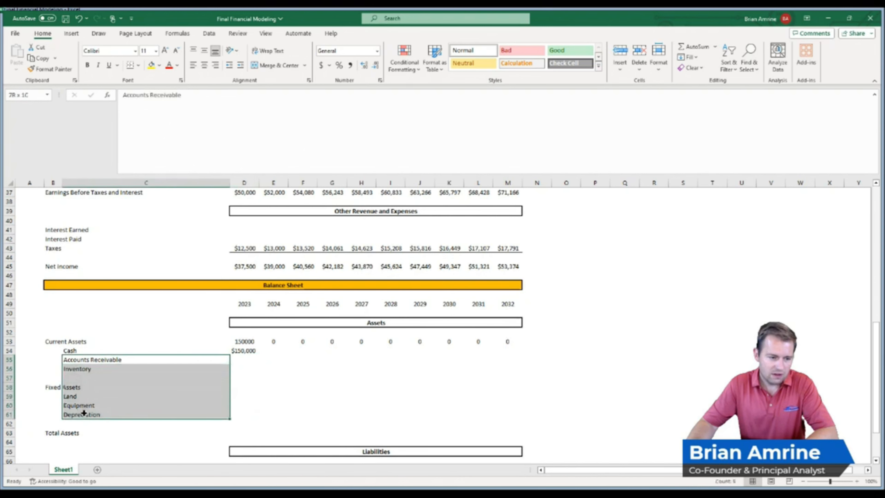
key("ctrl+c")
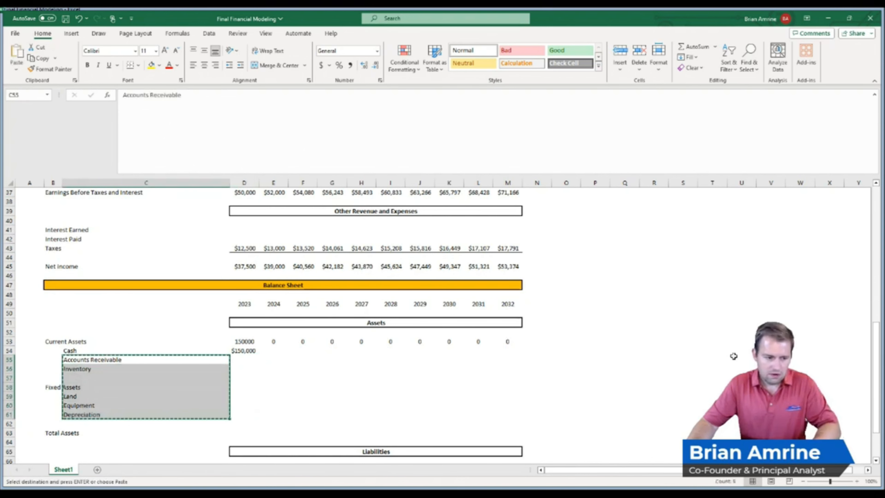
left_click_drag(877, 356, 877, 217)
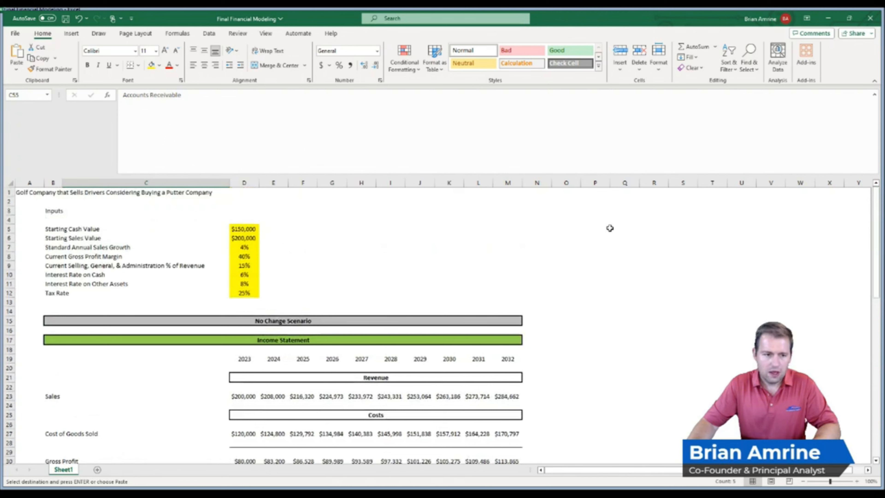
left_click(373, 213)
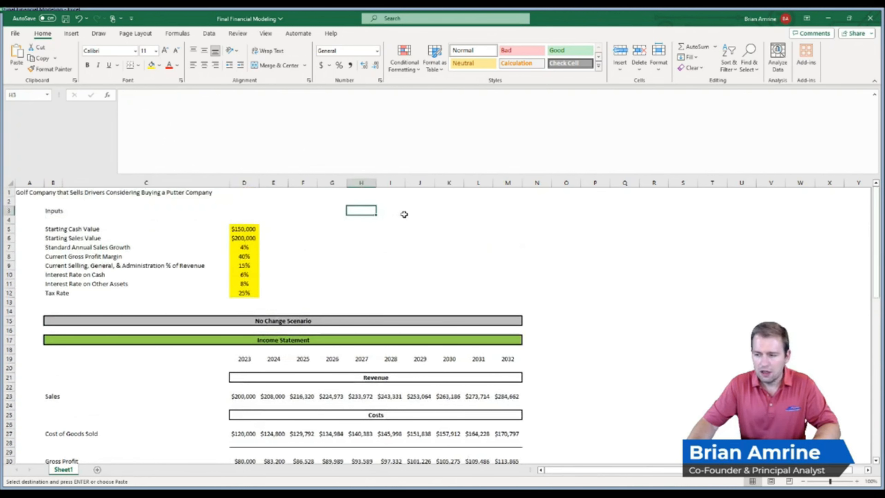
key("ctrl+v")
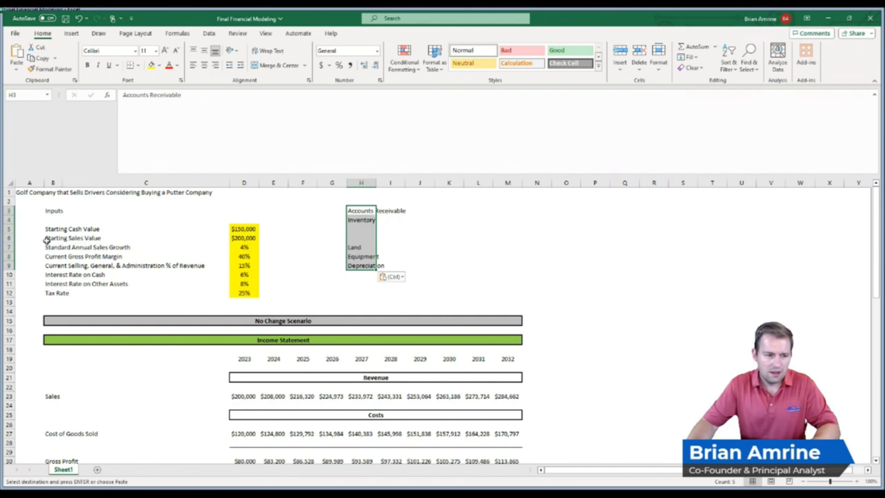
Insert five blank rows above Starting Cash Value in the Inputs section.
left_click(7, 229)
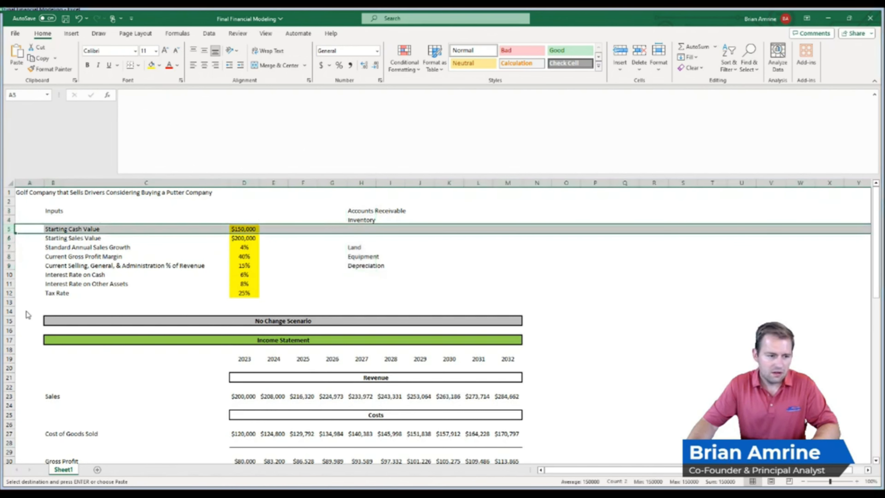
key("ctrl+shift+plus")
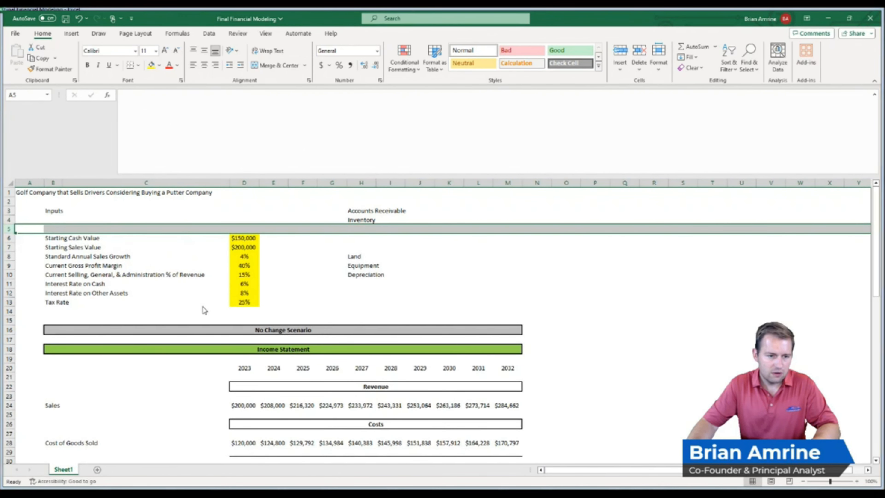
key("ctrl+shift+plus")
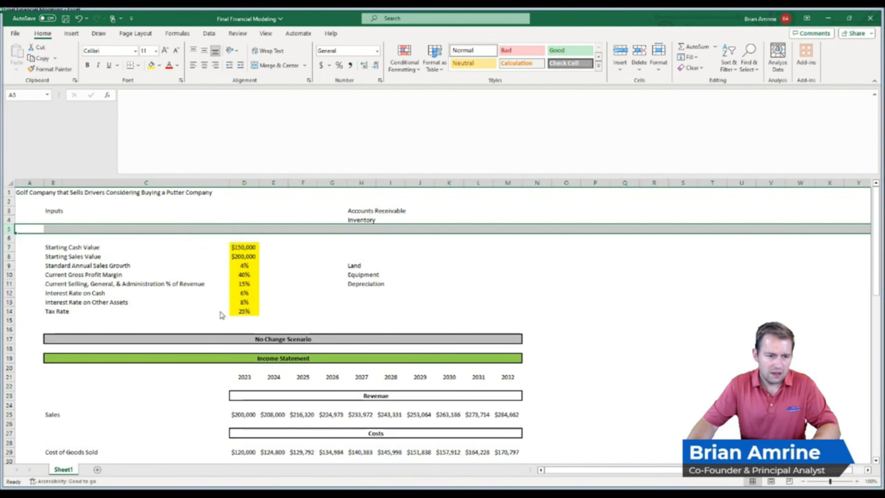
key("ctrl+shift+plus")
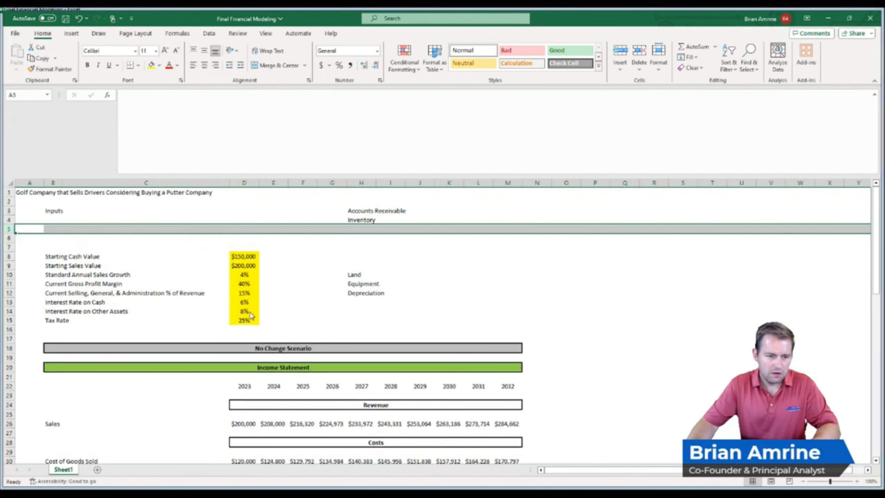
key("ctrl+shift+plus")
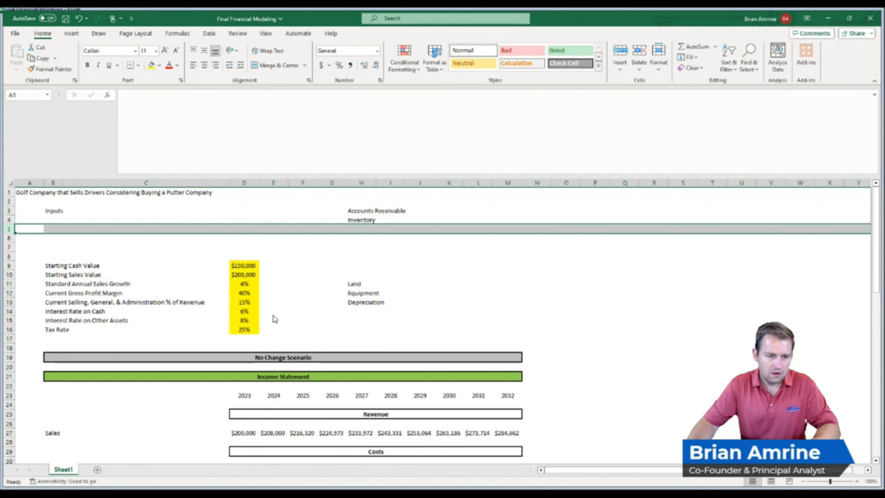
key("ctrl+shift+plus")
Move the Accounts Receivable and Inventory labels from H3:H4 to B6:B7 in the Inputs section.
left_click_drag(359, 220, 361, 215)
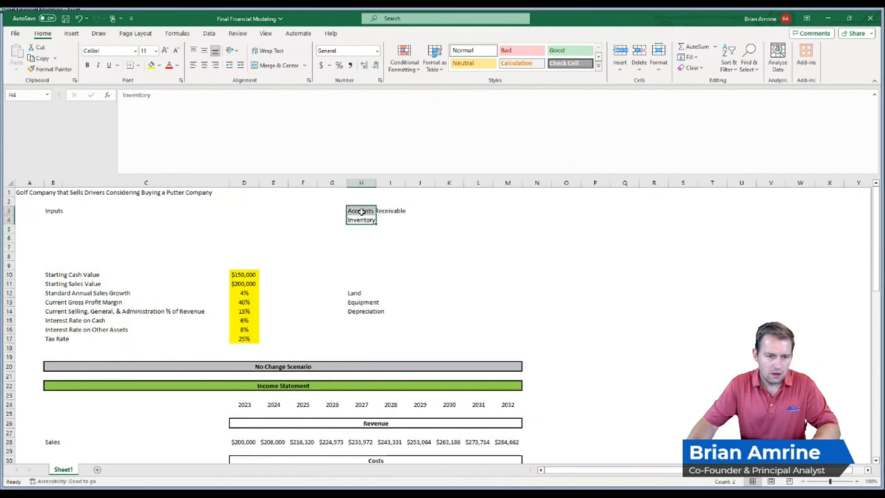
key("ctrl+c")
left_click(69, 229)
left_click(56, 238)
key("Return")
Move the Starting Cash Value label and its amount from B10:D10 to row 5, above Accounts Receivable.
left_click_drag(52, 275, 232, 274)
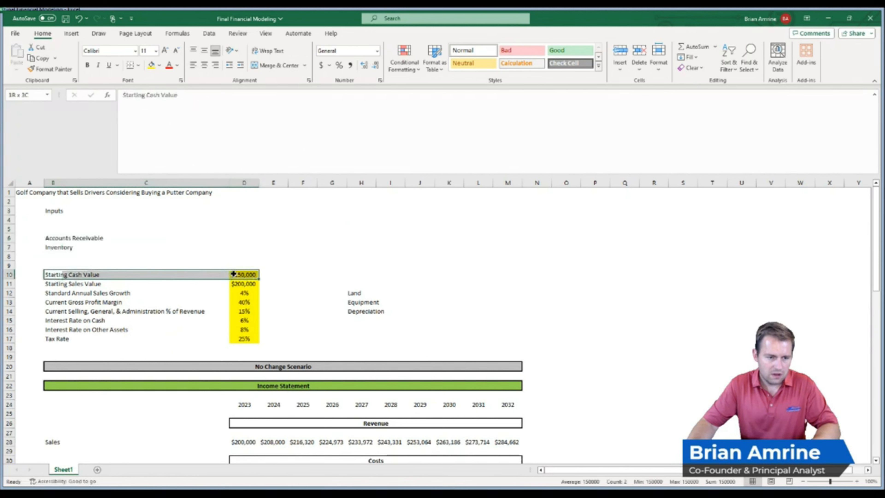
key("ctrl+c")
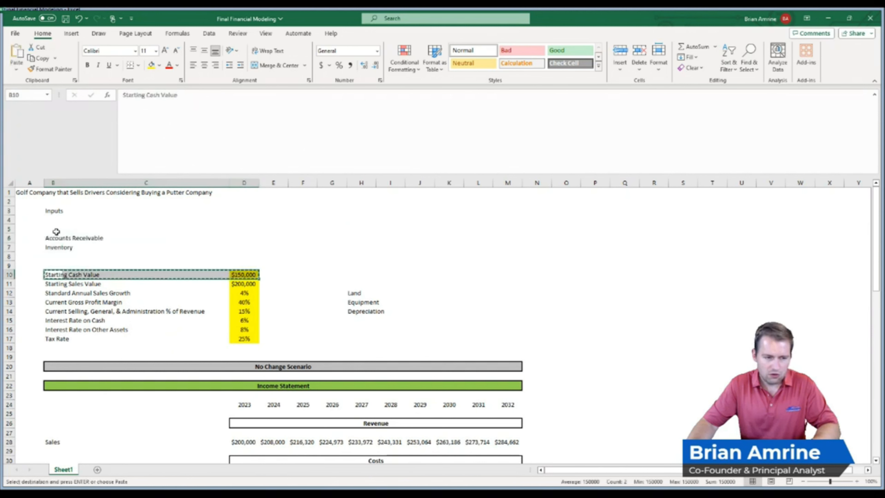
left_click(56, 230)
key("Return")
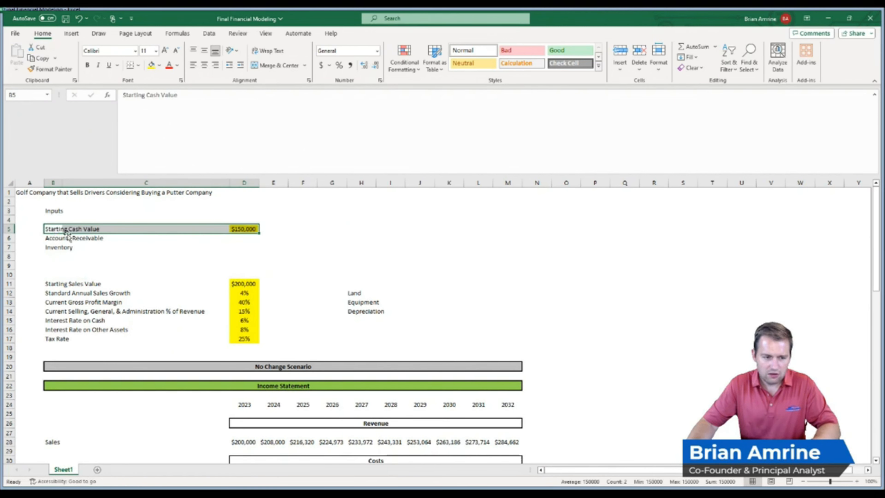
Move the Land, Equipment and Depreciation labels from H12:H14 to B8:B10, below Inventory.
left_click_drag(350, 293, 352, 311)
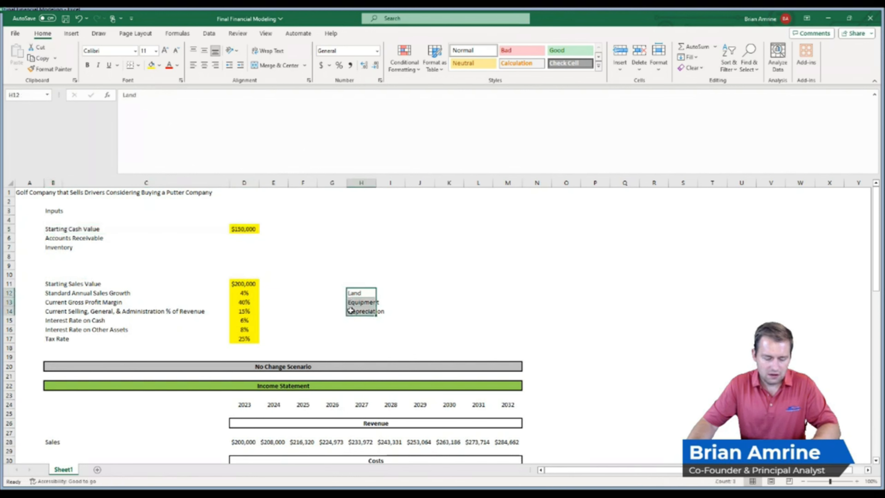
key("ctrl+c")
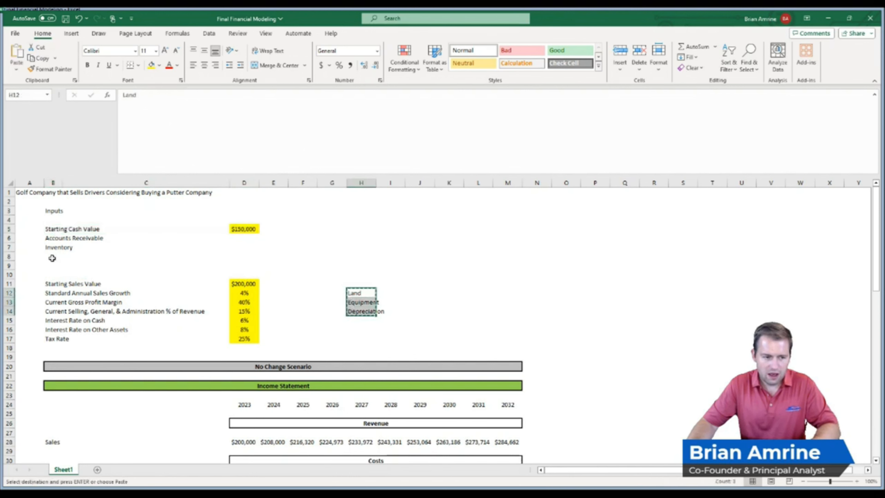
left_click(53, 256)
left_click(350, 302)
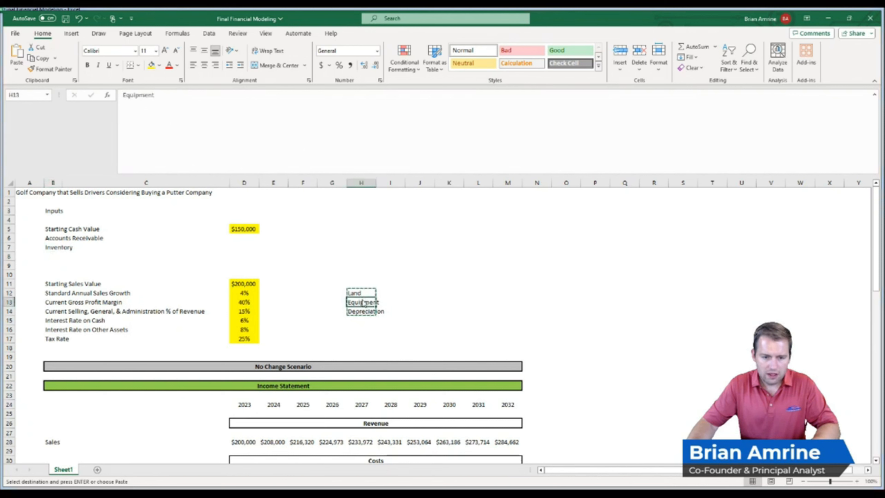
left_click_drag(350, 293, 352, 310)
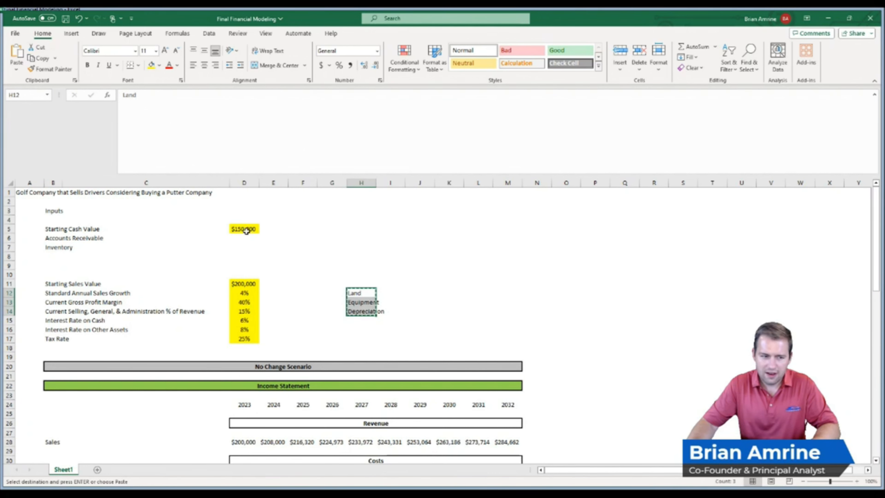
left_click(68, 256)
left_click(53, 256)
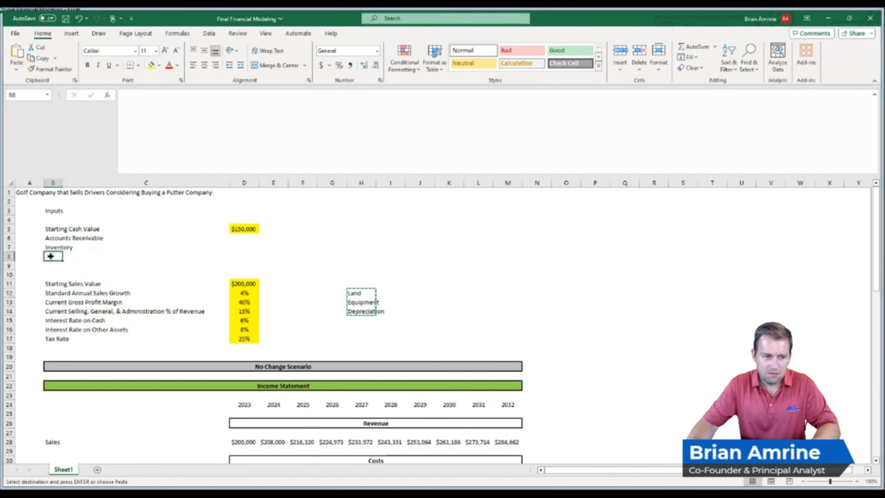
key("ctrl+v")
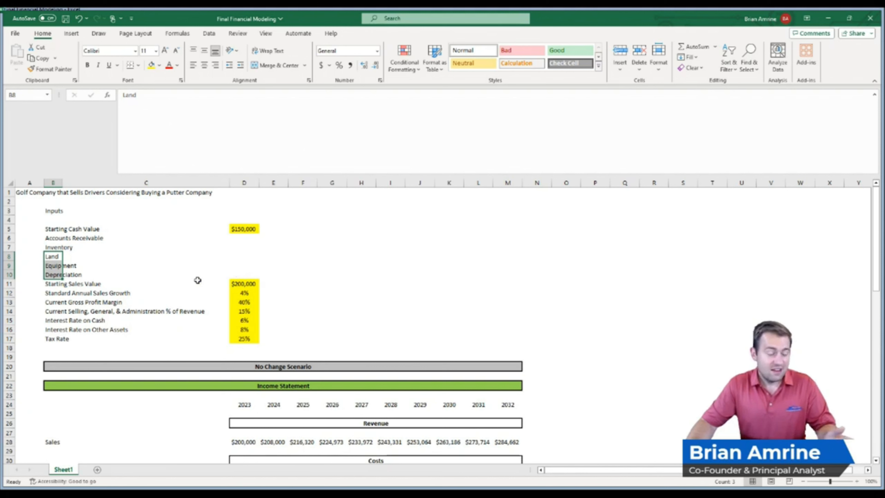
Enter input amounts of $5,000 for Accounts Receivable in D6 and 10,000 for Inventory in D7.
left_click(239, 234)
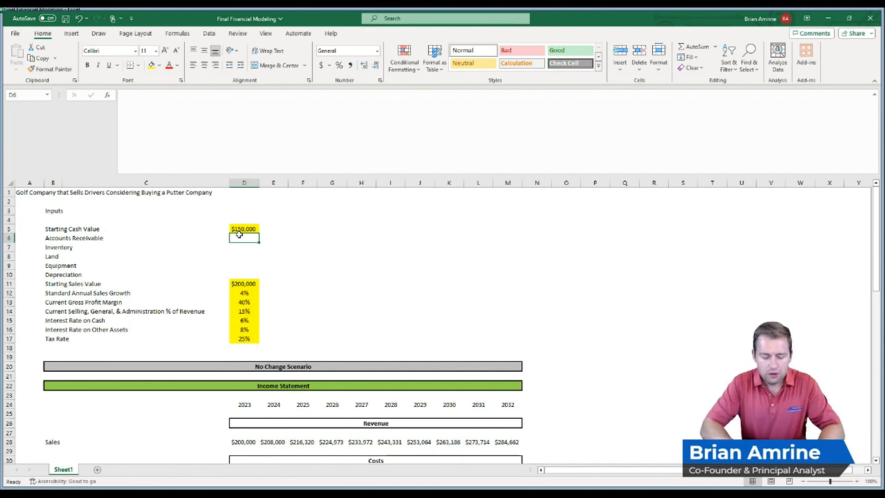
type("$5,000")
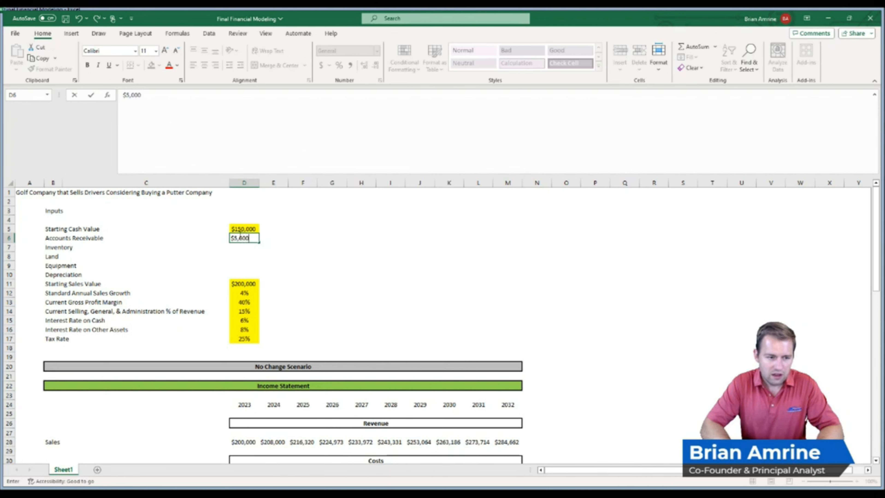
key("Return")
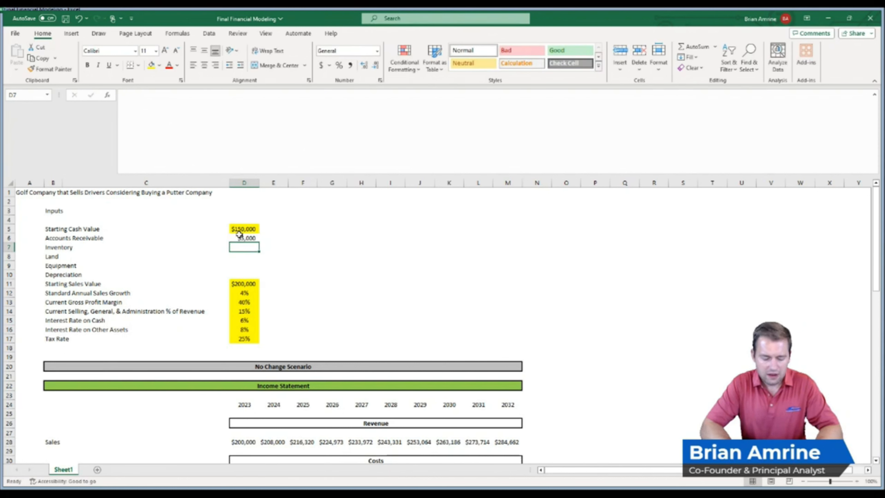
type("10")
key("Return")
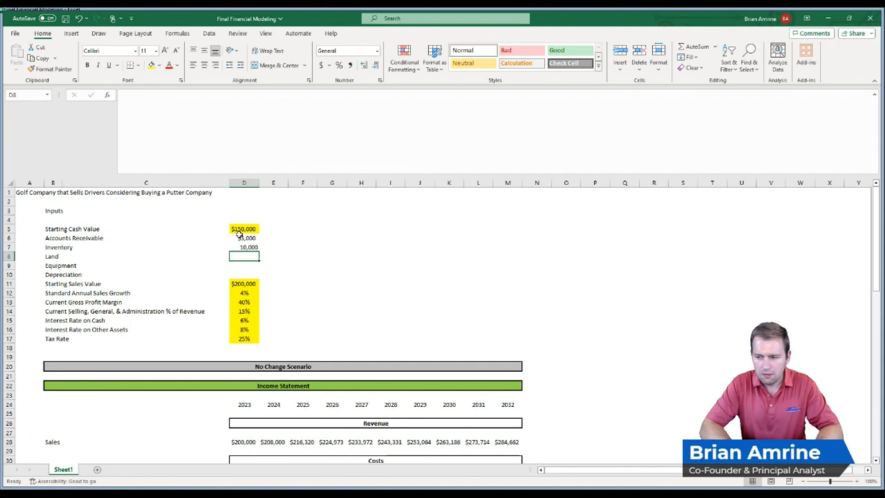
Enter input amounts of $200,000 for Land in D8 and $100,000 for Equipment in D9.
type("$20")
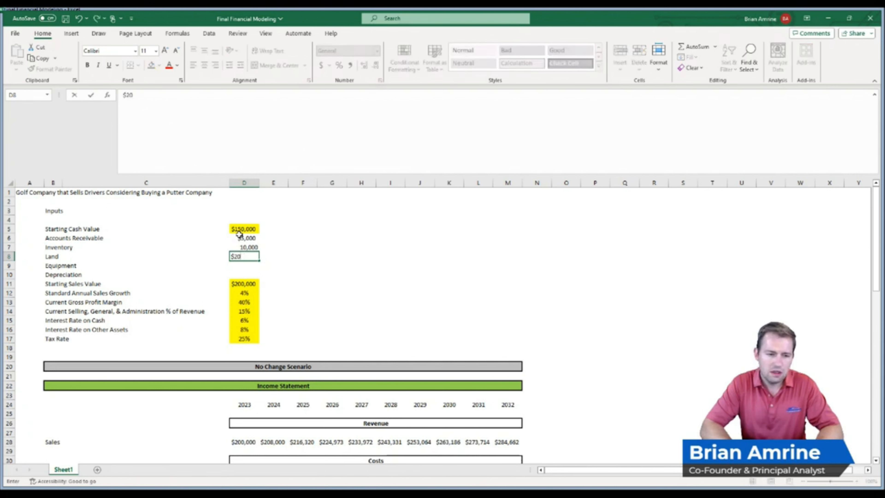
type("0,000")
key("Return")
type("$100,0")
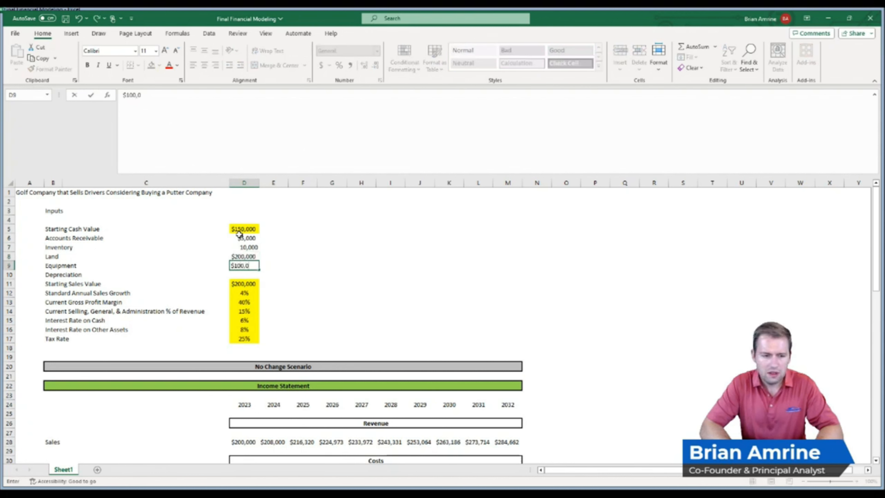
key("Return")
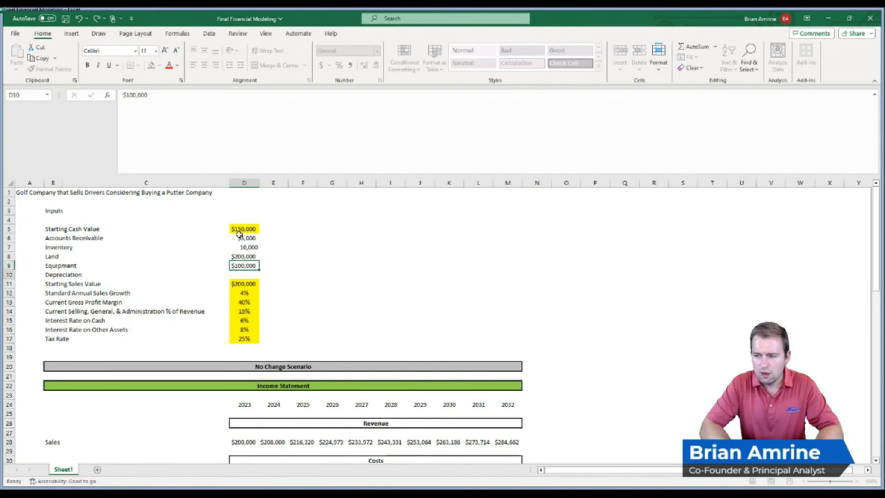
Enter an input amount of $75,000 for Depreciation in D10.
type("$75,00")
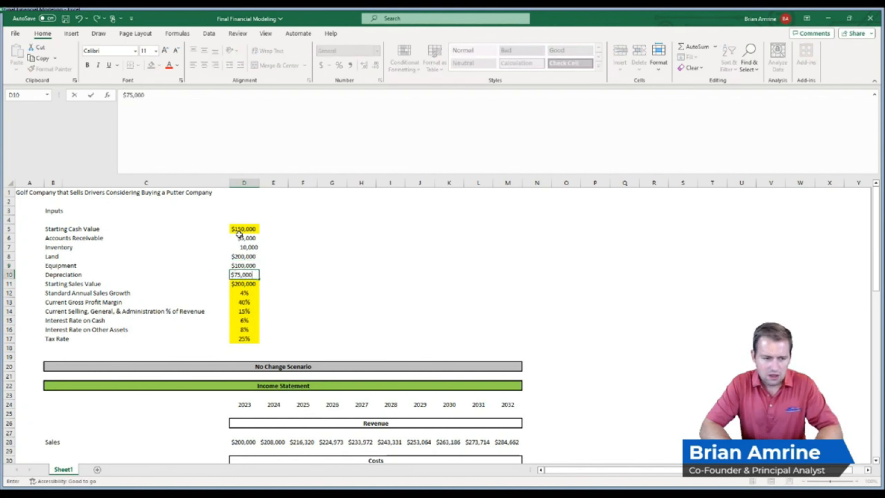
type("0")
key("Return")
Fill the starting amounts in D5:D10 with yellow and left-align all input values in D5:D17.
left_click_drag(242, 229, 245, 275)
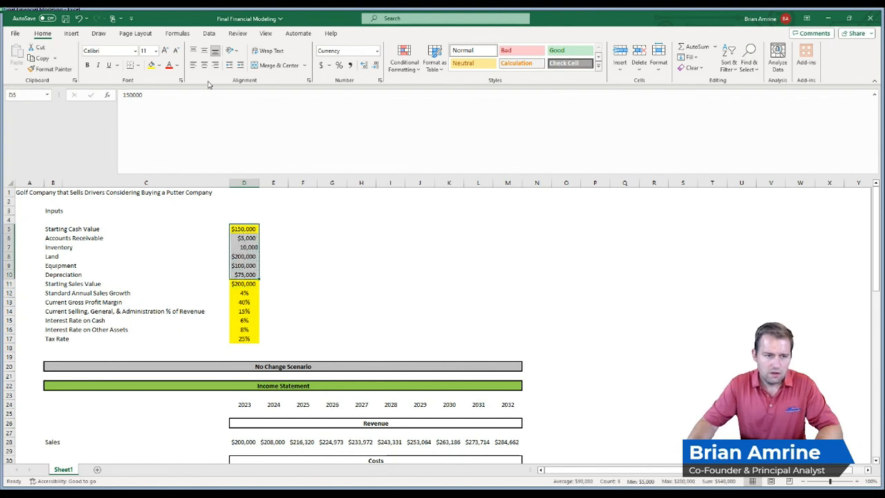
left_click(194, 65)
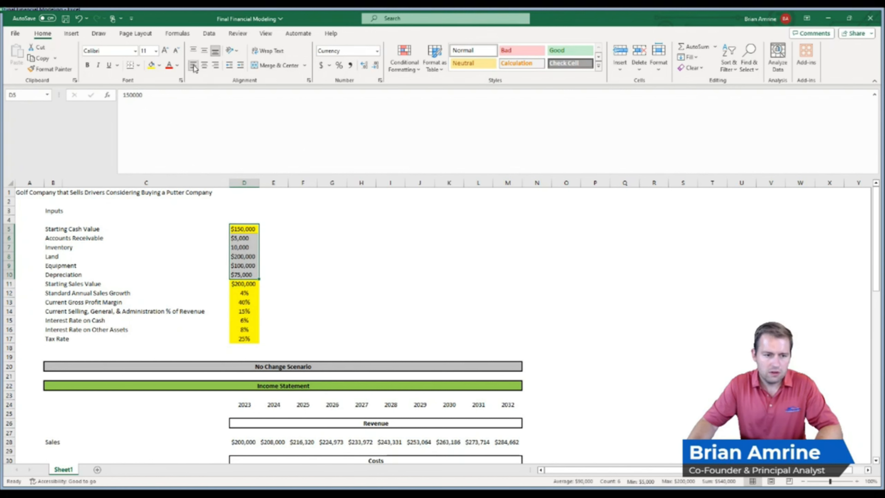
left_click(154, 69)
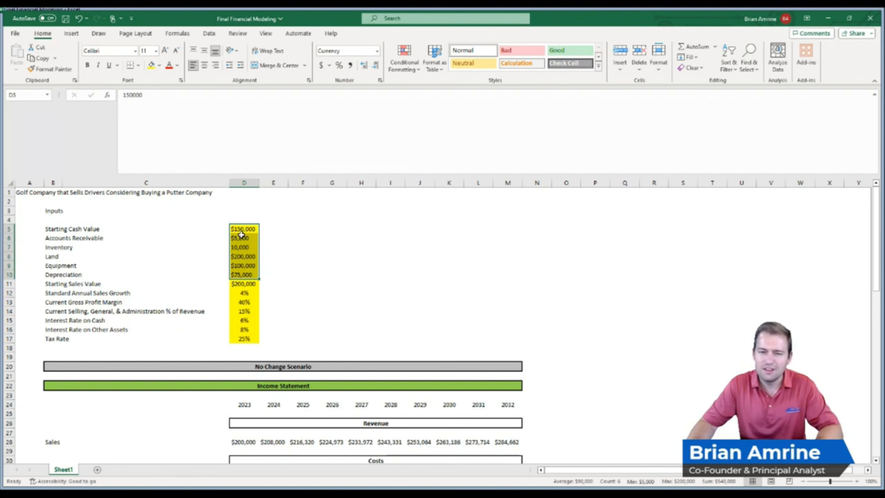
left_click_drag(243, 229, 243, 340)
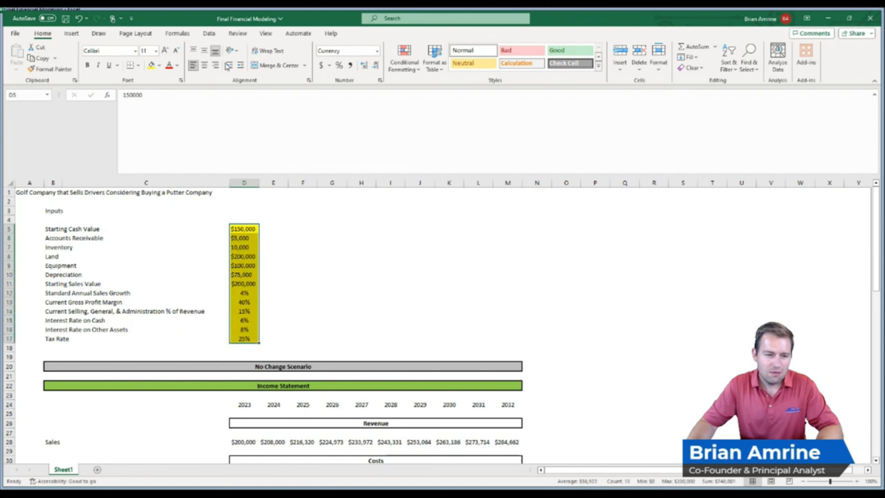
left_click(193, 66)
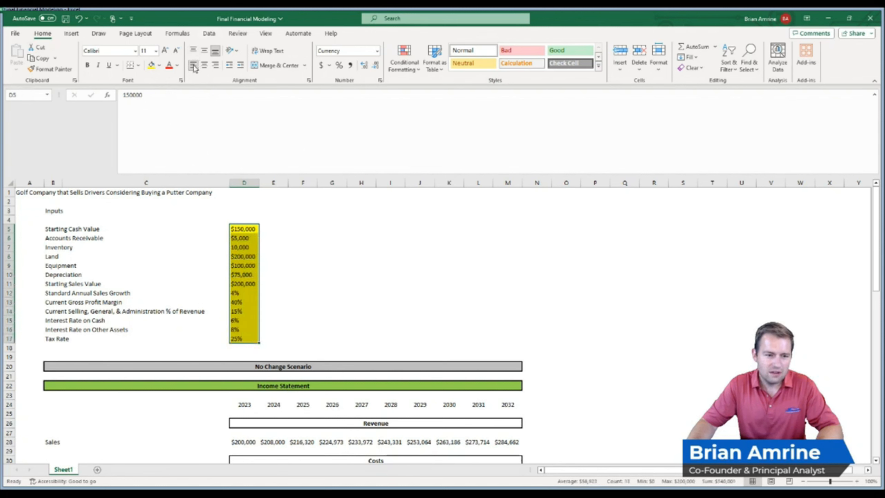
left_click(290, 248)
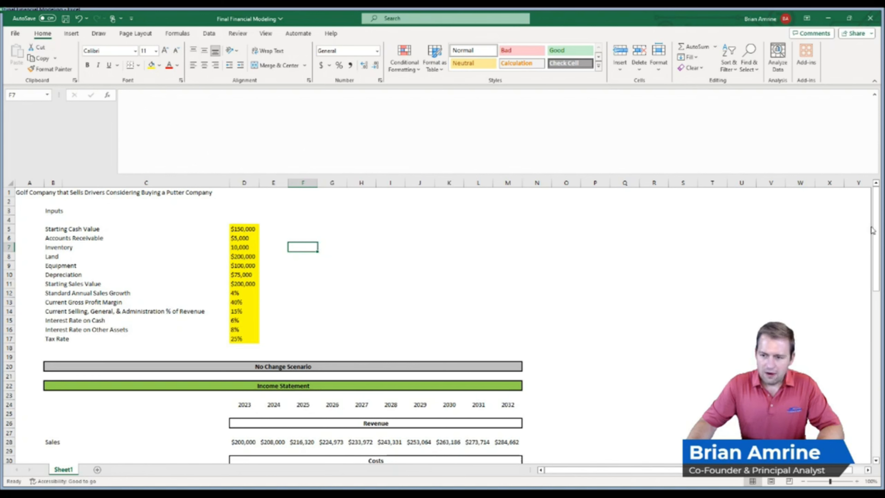
Link the 2023 Accounts Receivable cell D60 in the balance sheet to the input in D6.
scroll(872, 230, "down", 16)
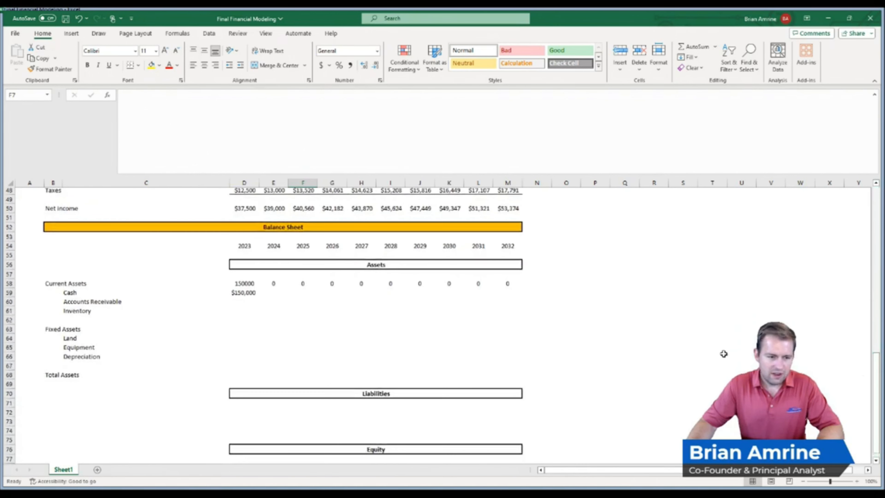
left_click(244, 302)
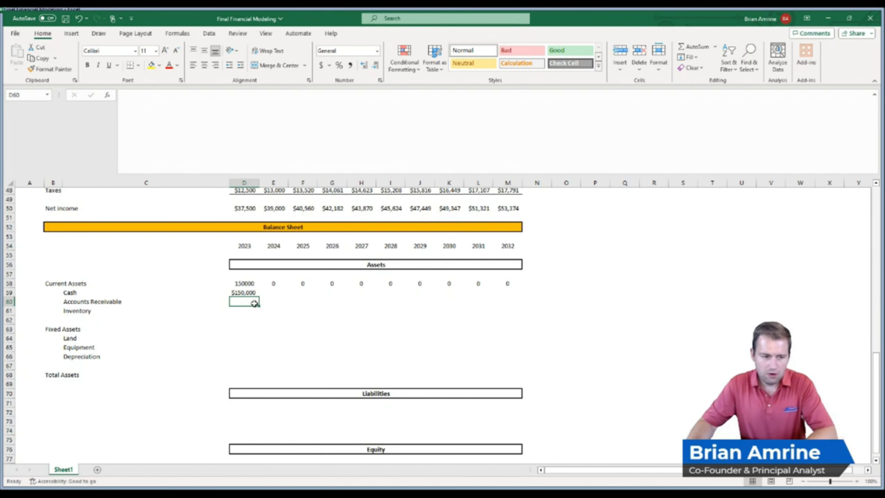
type("=")
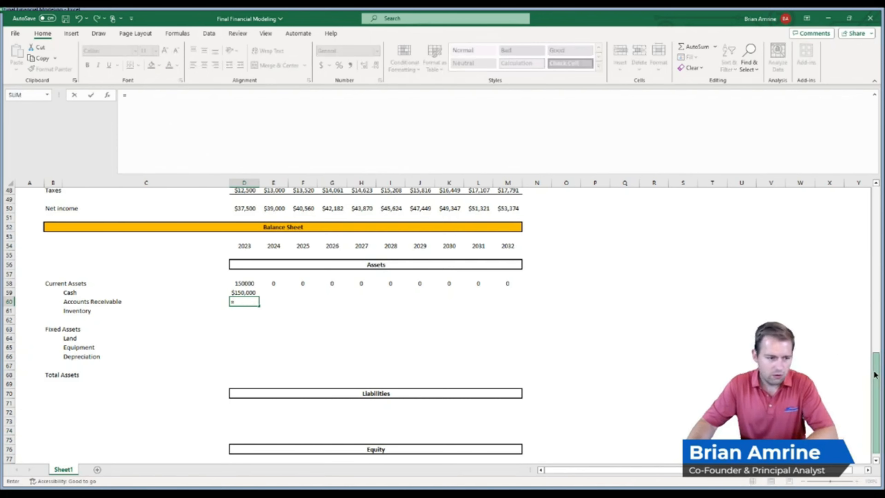
left_click_drag(875, 375, 875, 208)
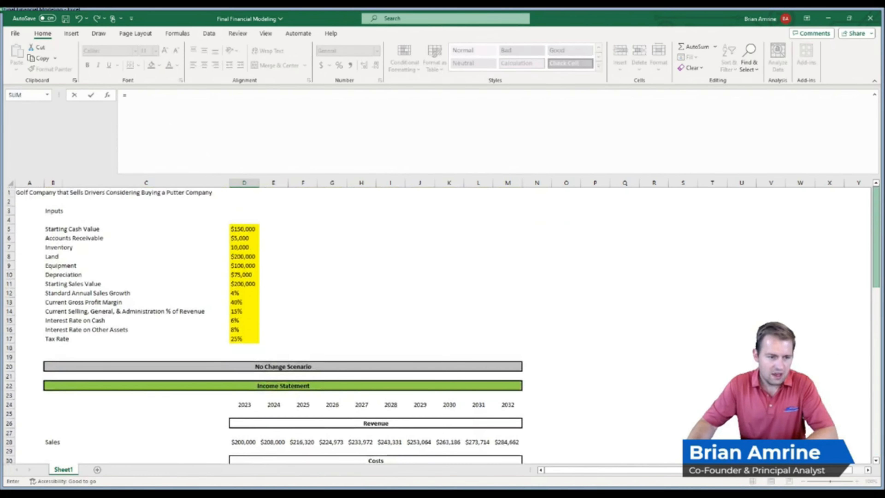
left_click(241, 238)
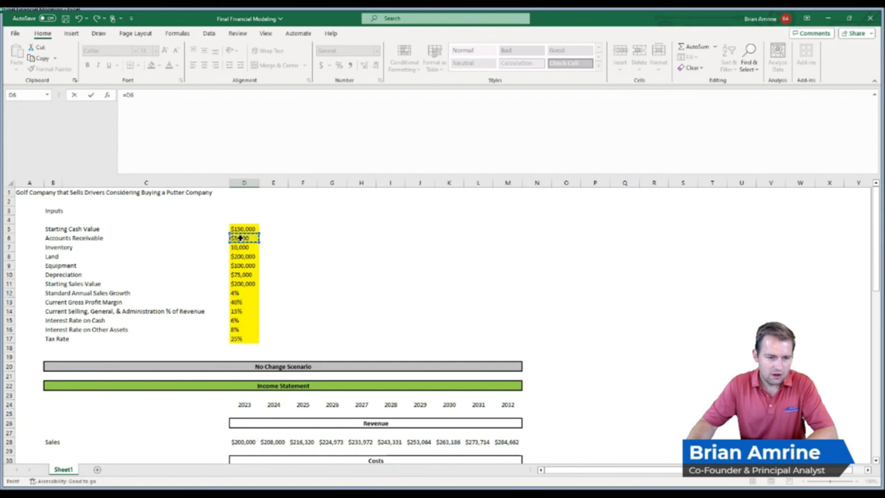
key("Return")
Link the 2023 Inventory cell D61 in the balance sheet to the input in D7.
type("=")
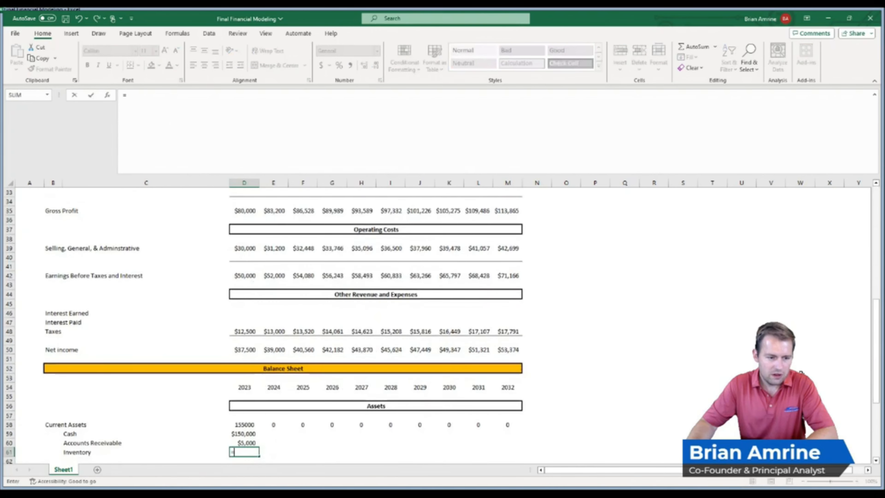
left_click_drag(879, 384, 876, 259)
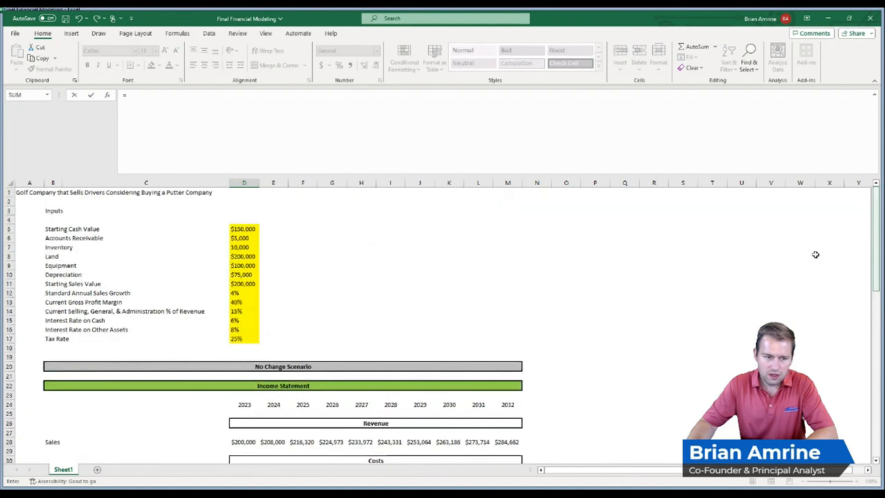
left_click(239, 247)
key("Return")
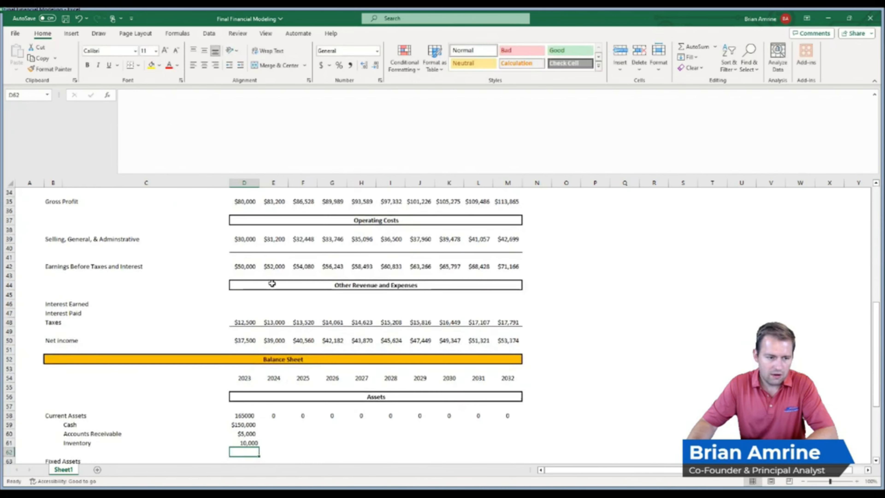
Link the 2023 Land cell D64 under Fixed Assets to the input in D8.
left_click_drag(248, 461, 246, 458)
type("=")
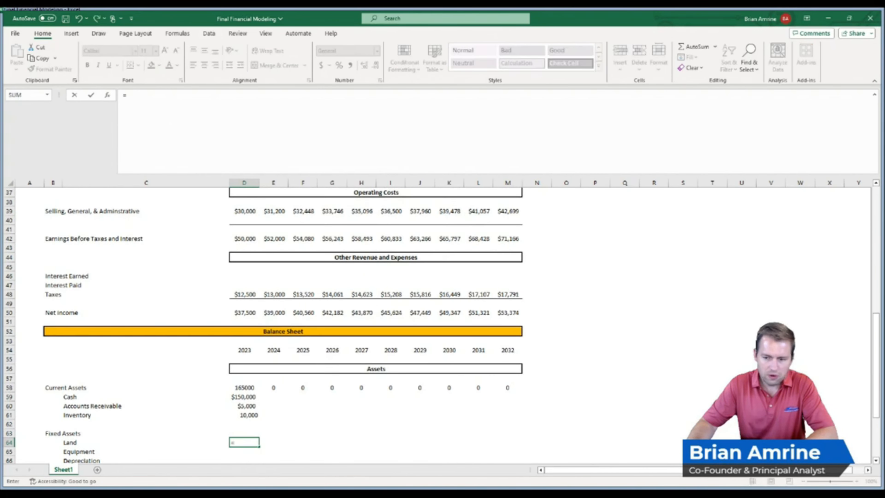
left_click_drag(878, 363, 879, 244)
left_click(248, 260)
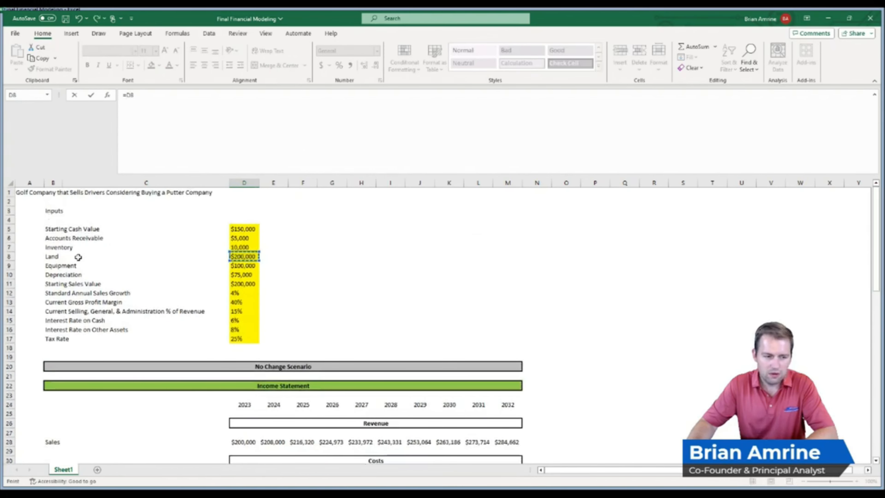
key("Return")
Fill the Land formula down through Equipment and Depreciation in D66, and center the asset values in D58:D66.
left_click(254, 443)
left_click_drag(260, 448, 256, 462)
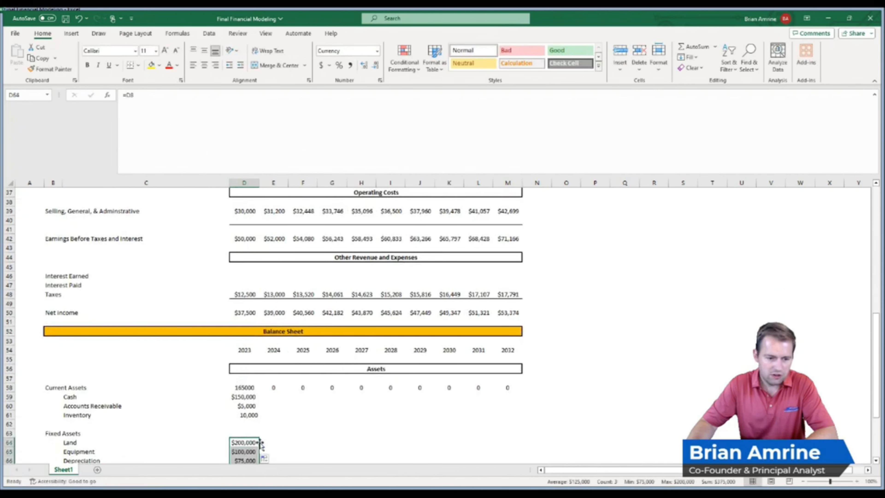
left_click_drag(244, 389, 235, 417)
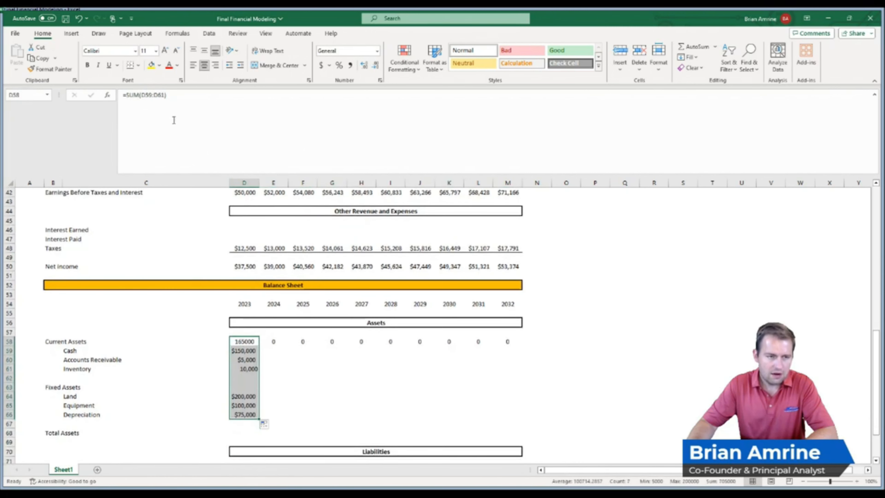
left_click(205, 67)
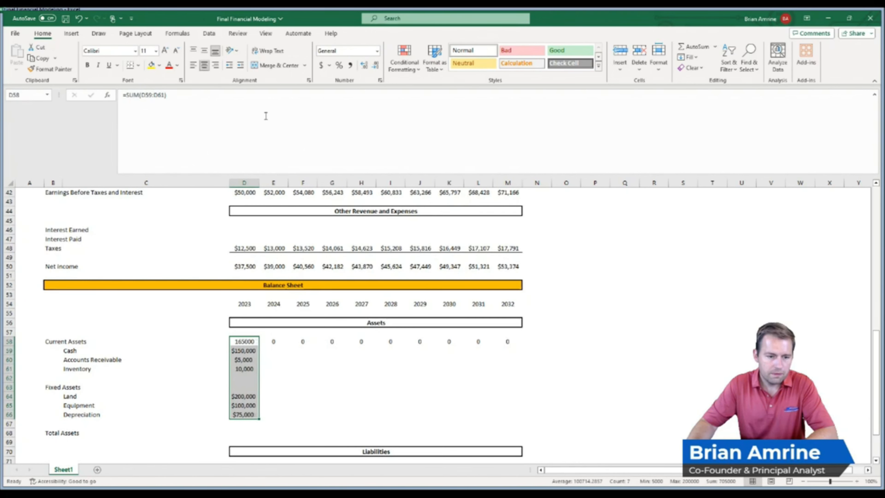
Copy the currency format of the Land input in D8 to the Inventory input in D7.
left_click_drag(875, 377, 876, 230)
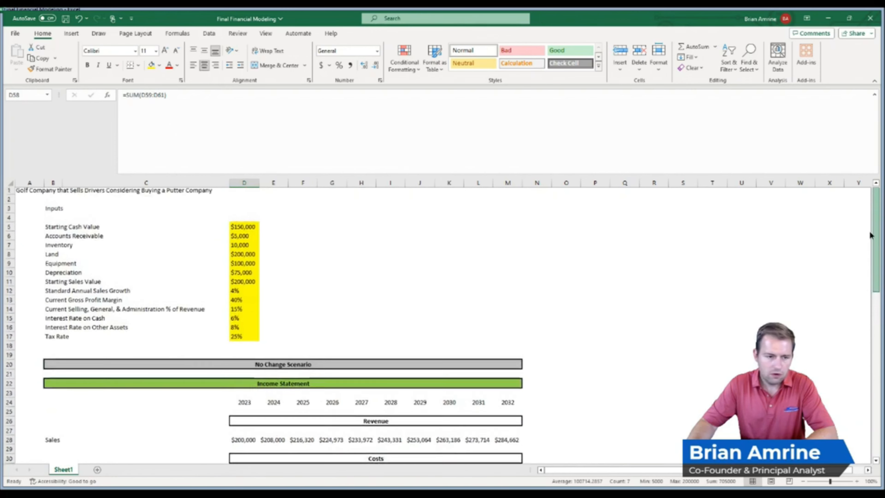
left_click(249, 258)
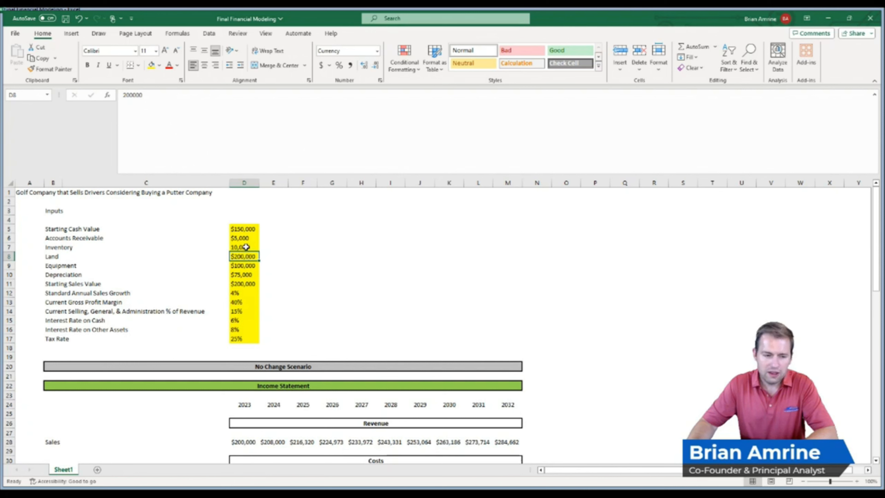
left_click(246, 247)
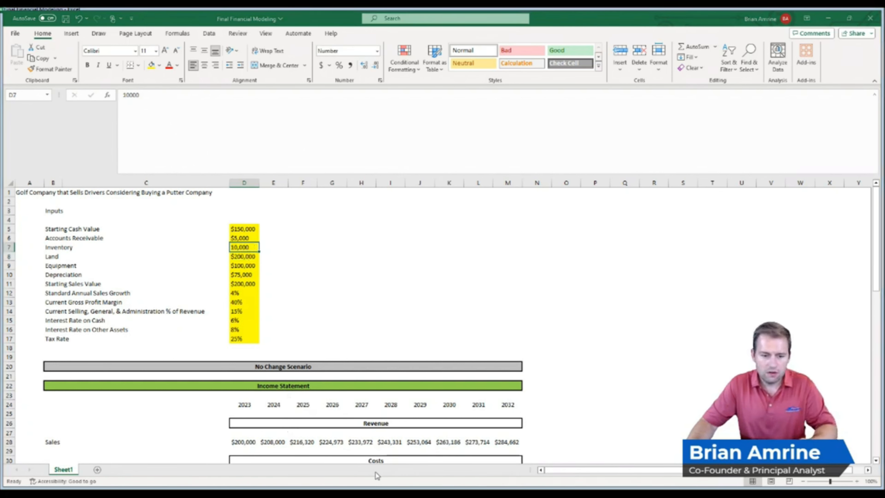
left_click(258, 257)
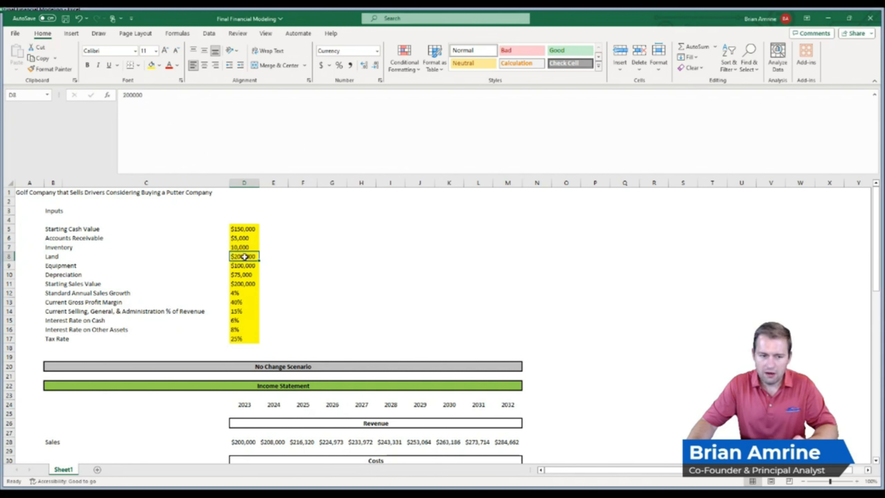
left_click(52, 69)
left_click(242, 247)
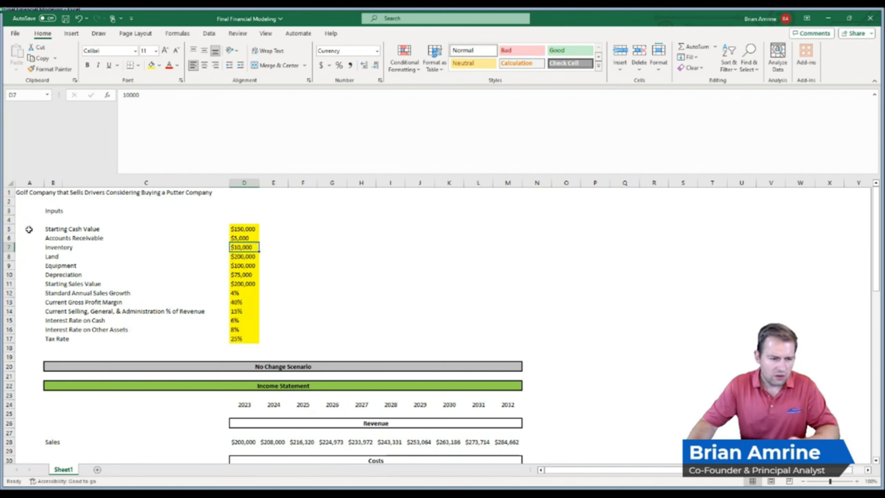
Prefix the Accounts Receivable, Inventory, Land, Equipment and Depreciation labels in B6:B10 with "Starting" and save the workbook.
double_click(47, 239)
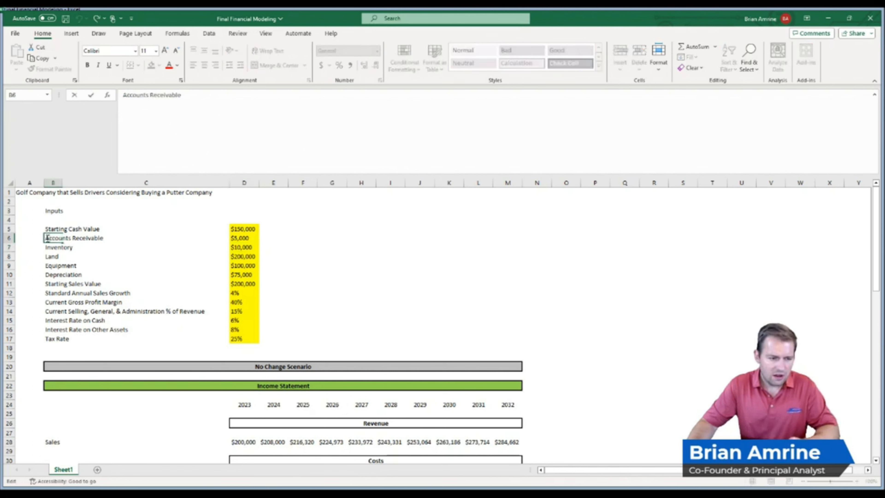
type("Starting")
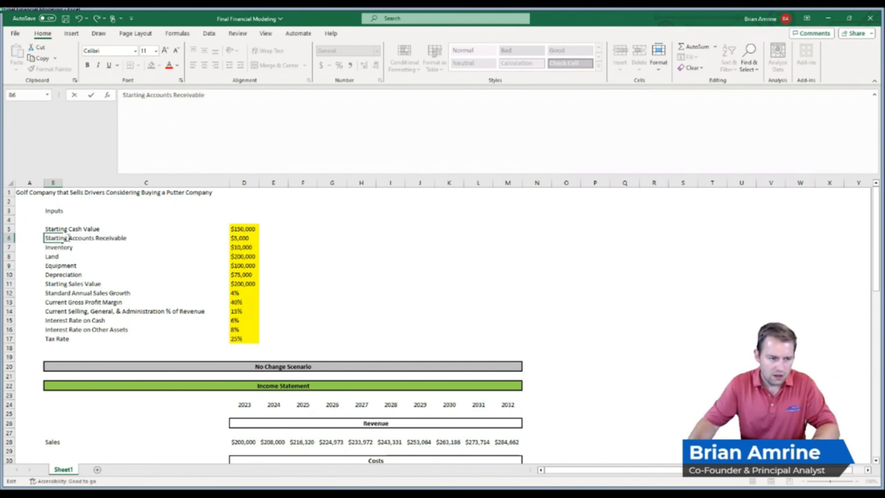
double_click(49, 248)
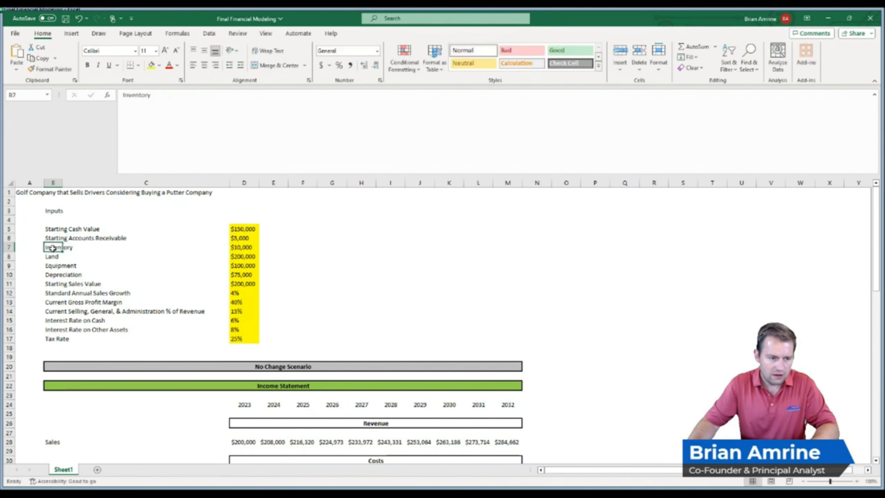
key("ctrl+v")
double_click(48, 256)
key("ctrl+v")
double_click(48, 265)
key("ctrl+v")
double_click(47, 275)
key("ctrl+v")
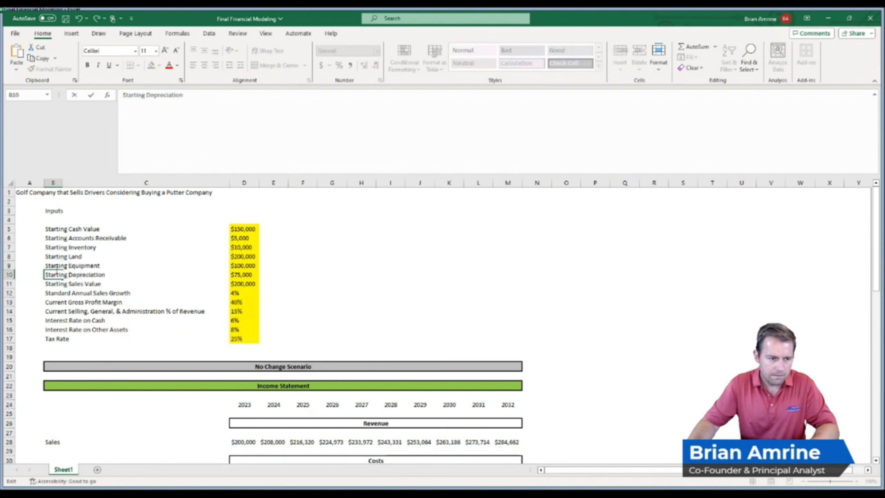
left_click(71, 255)
left_click(66, 18)
Copy the currency format of the 2023 Cash value in D59 to the Current Assets total in D58.
left_click_drag(875, 224, 851, 392)
left_click(250, 303)
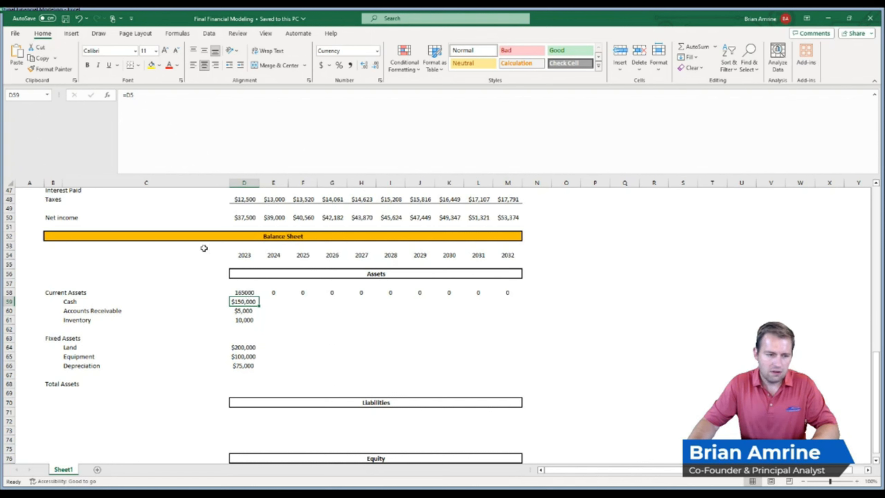
left_click(51, 69)
left_click(245, 291)
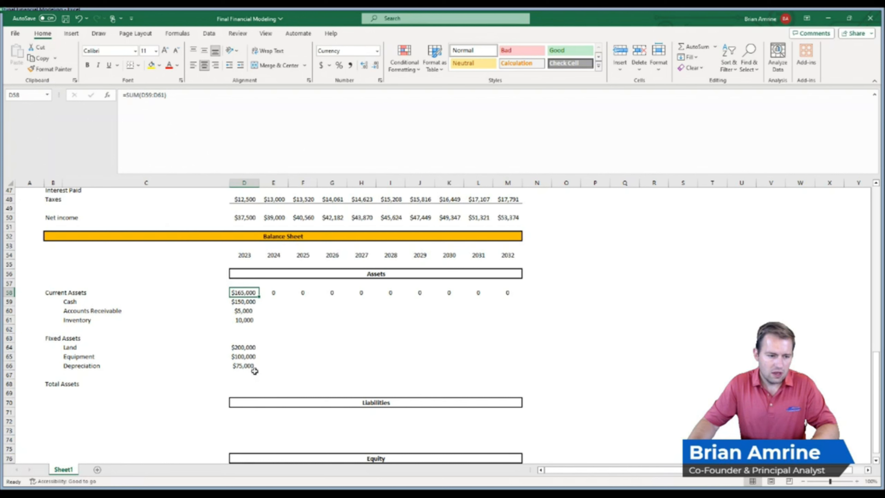
Copy the 2023 Current Assets sum formula from D58 to the Fixed Assets total in D63.
left_click(244, 338)
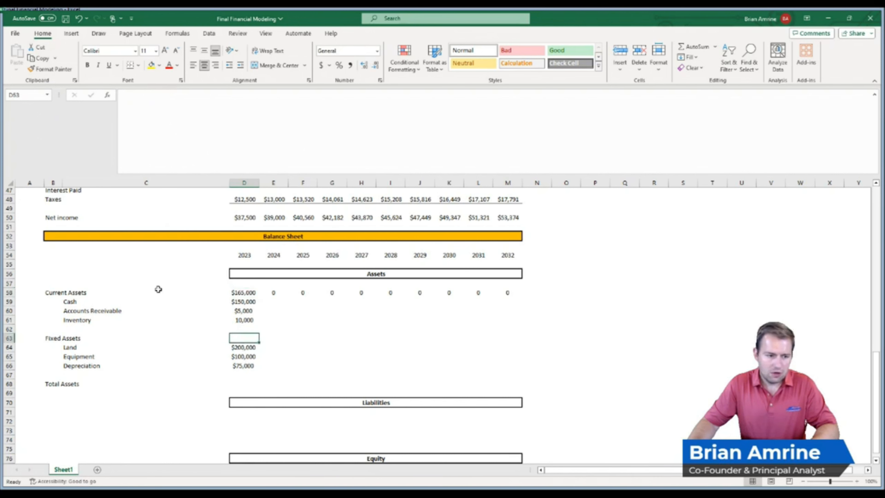
left_click(235, 293)
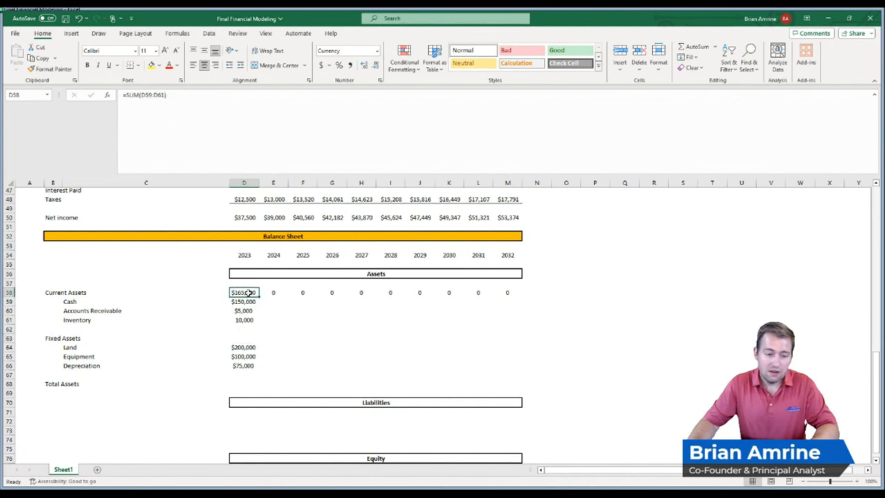
key("ctrl+c")
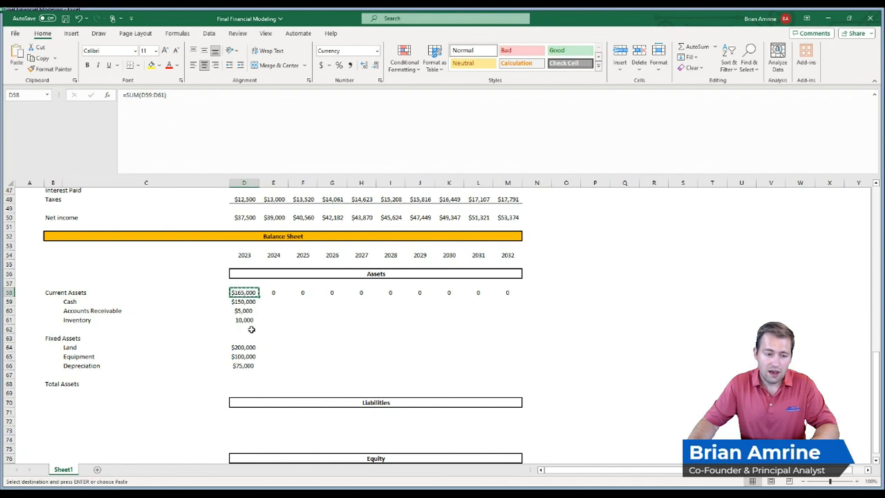
left_click(241, 339)
key("ctrl+v")
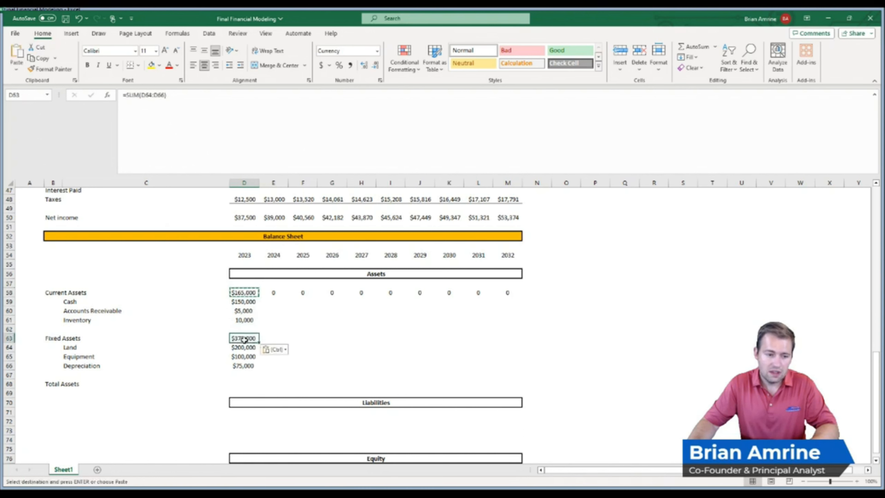
Check the Fixed Assets sum formula in D63 and enter =D58+D63 as the 2023 Total Assets in D68.
double_click(243, 338)
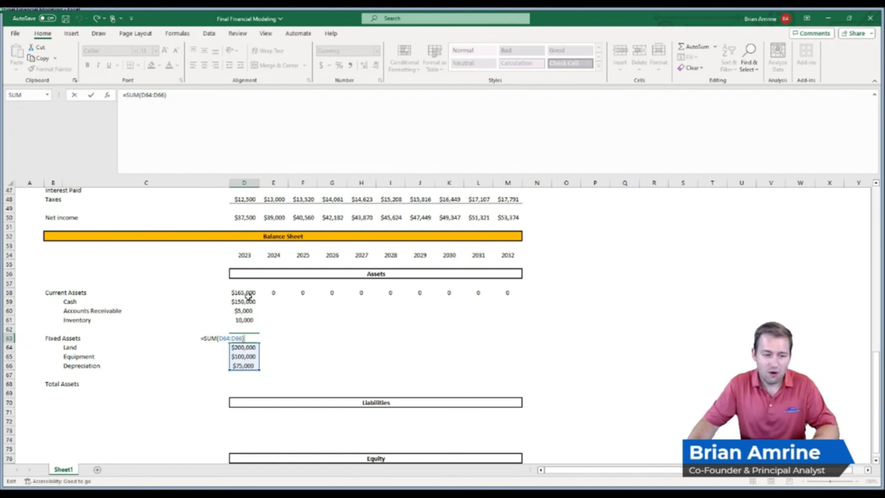
key("Return")
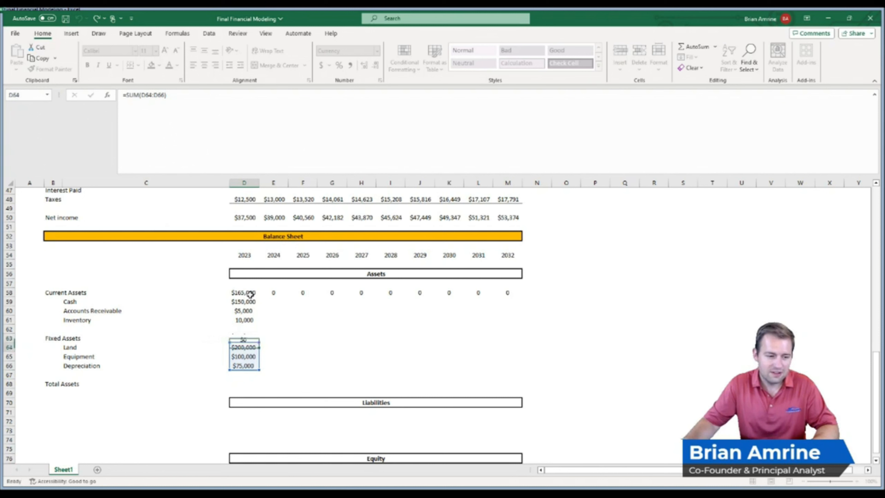
left_click(235, 383)
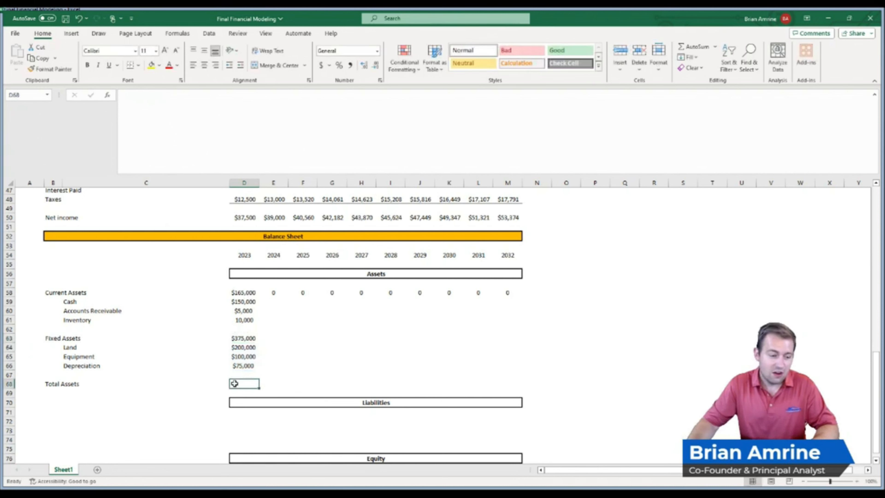
type("=")
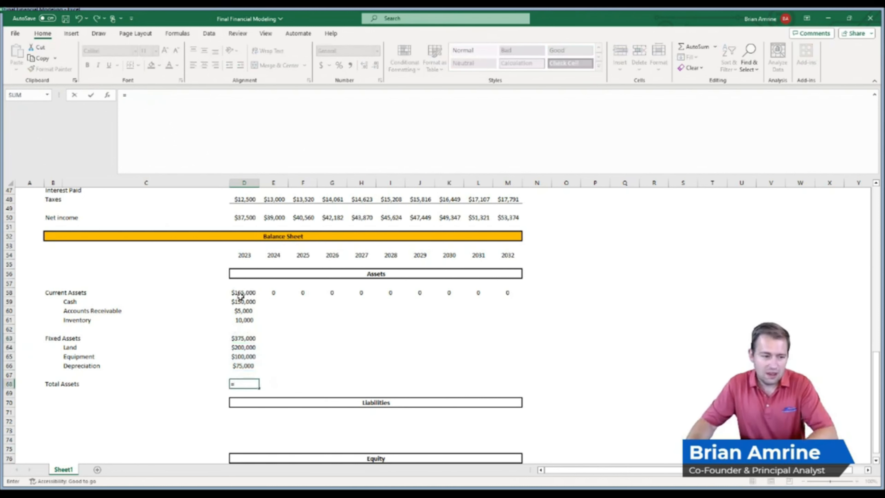
left_click(242, 294)
type("+")
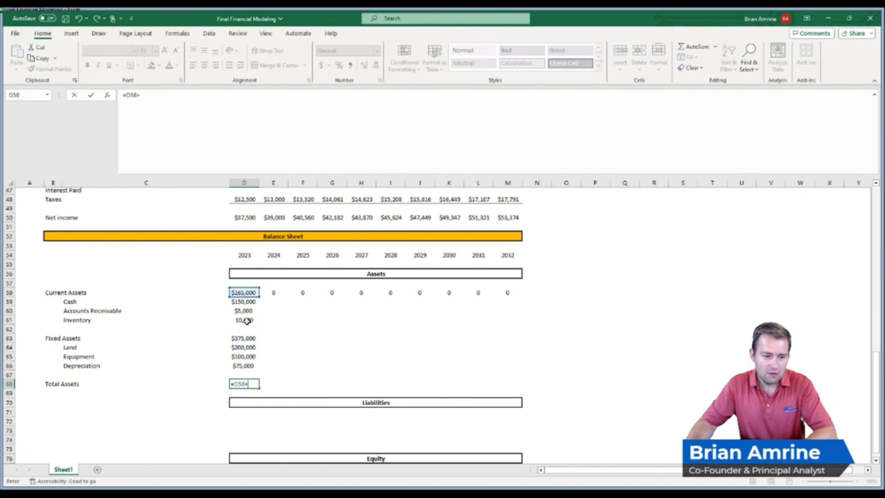
left_click(243, 339)
key("Return")
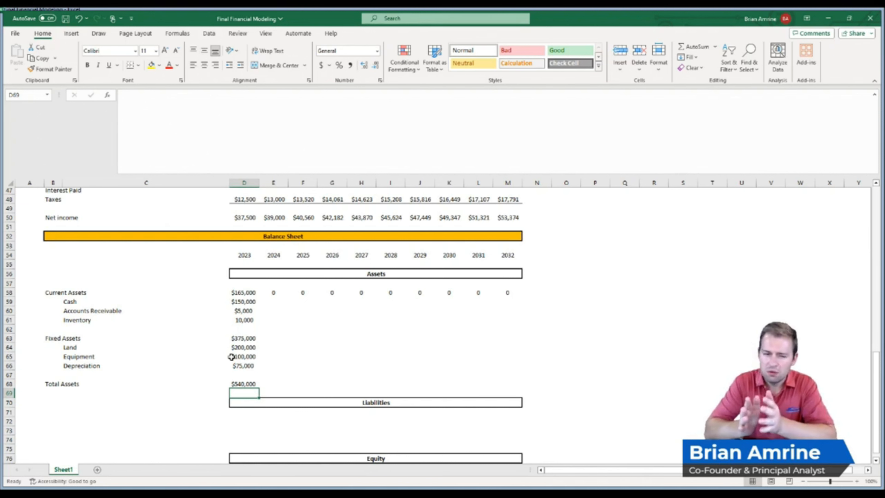
Link 2024 Accounts Receivable in E60 to the prior year with =D60 and fill the formula through 2032 in M60.
left_click(281, 312)
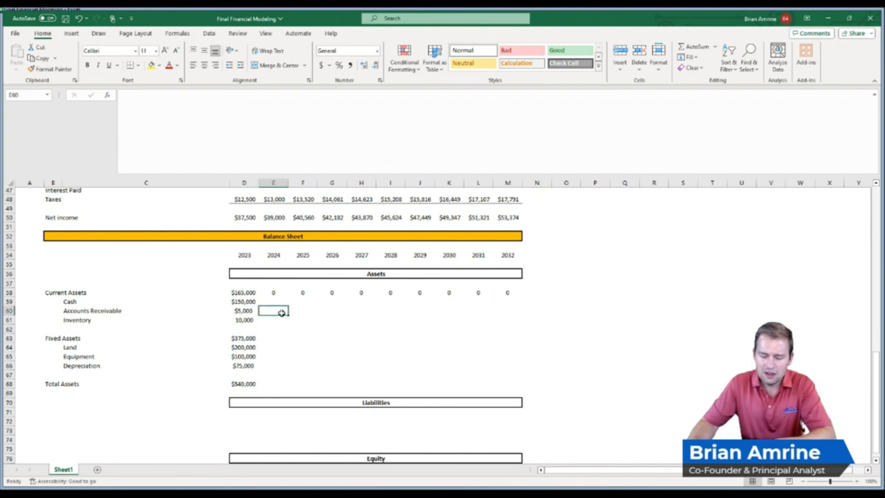
type("=")
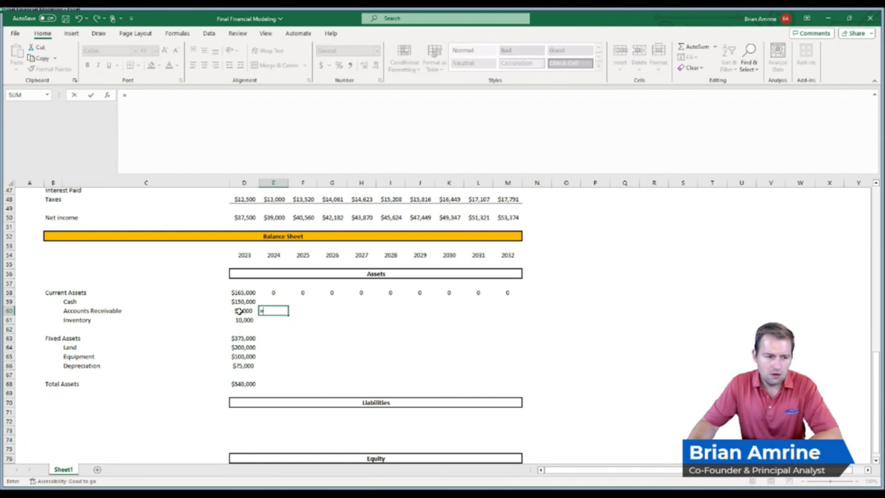
left_click(239, 311)
key("Return")
left_click(283, 310)
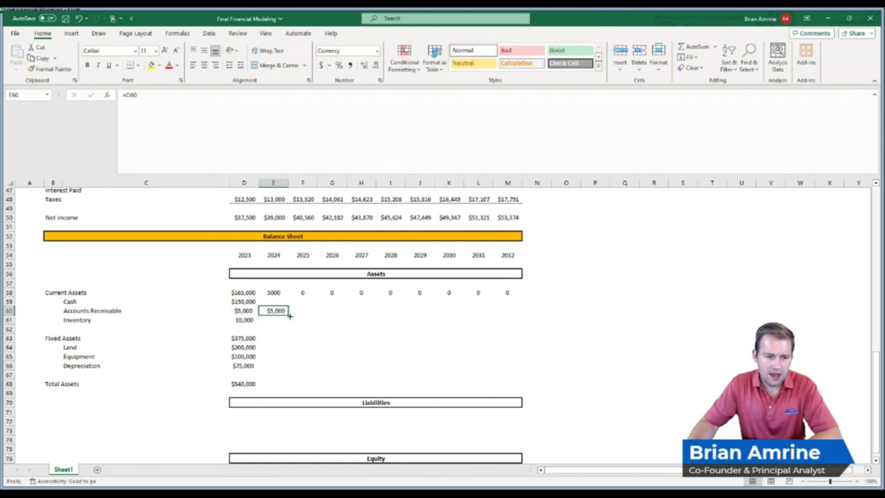
left_click_drag(290, 316, 521, 314)
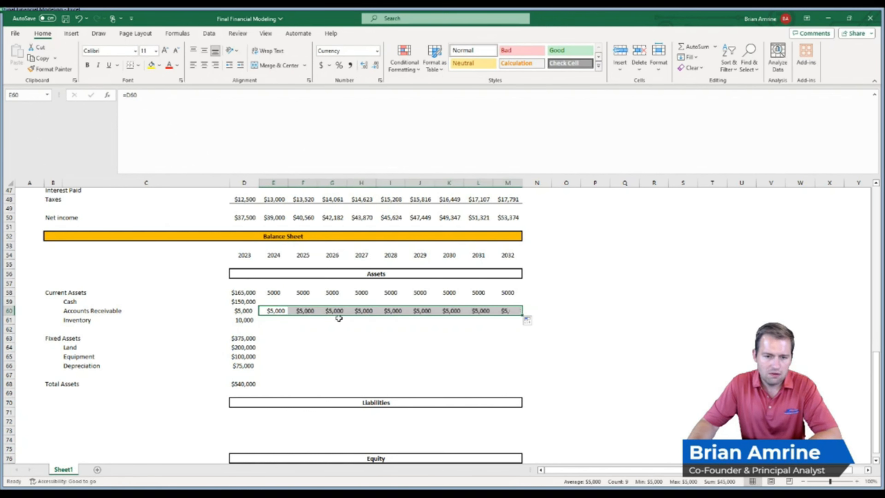
Link 2024 Inventory in E61 to the prior year with =D61 and fill the formula through 2032 in M61.
left_click(272, 320)
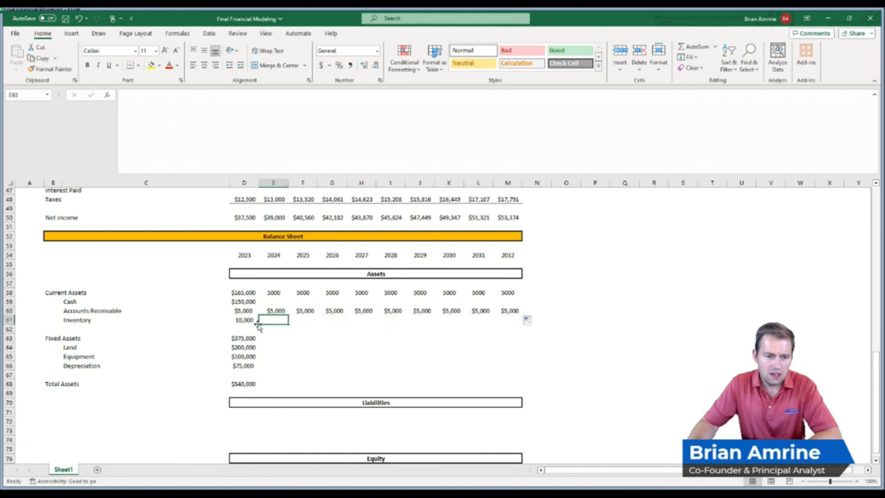
type("=")
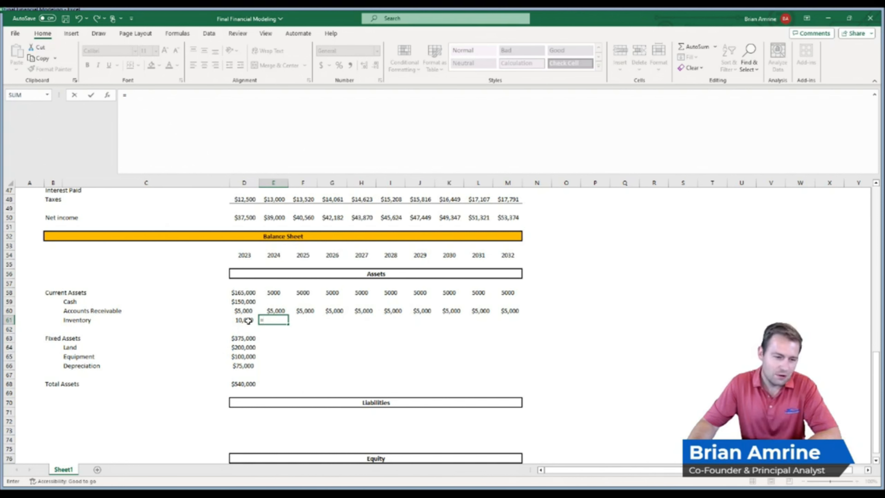
left_click(248, 320)
key("Return")
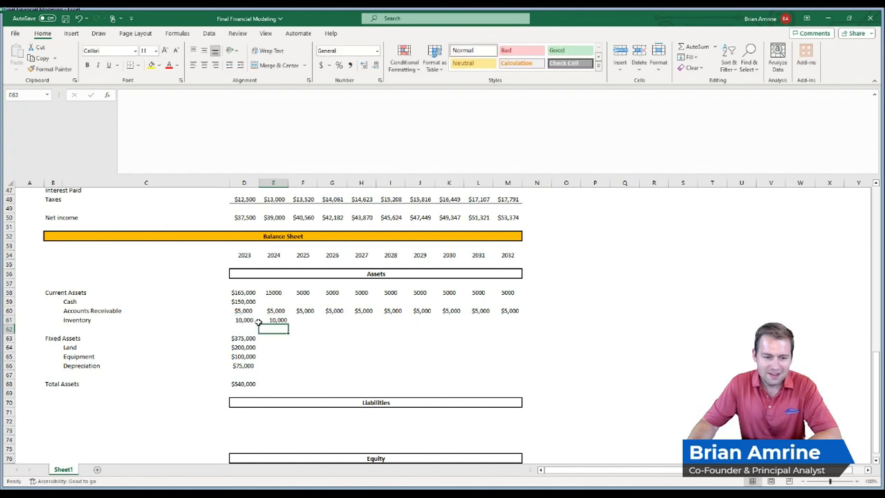
left_click(284, 321)
left_click_drag(290, 323, 518, 322)
Link 2024 Land, Equipment and Depreciation in E64:E66 to D64, D65 and D66, and fill the formulas through column M.
left_click(271, 340)
left_click(270, 348)
type("=")
left_click(246, 347)
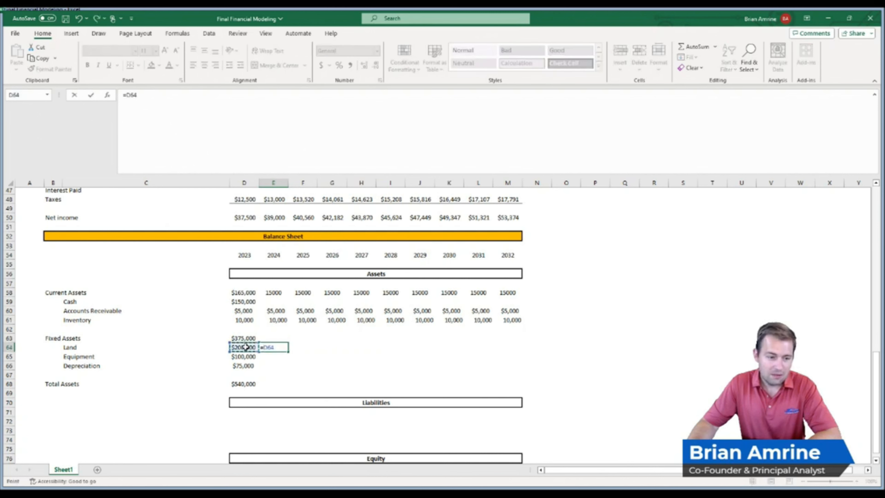
key("Return")
type("=")
left_click(243, 355)
key("Return")
type("=")
left_click(239, 366)
key("Return")
left_click_drag(275, 348, 522, 379)
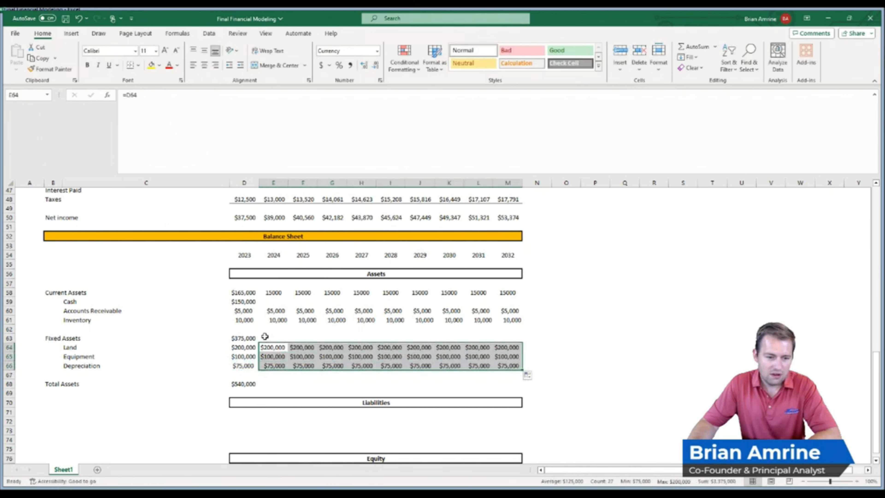
Fill the Fixed Assets sum formula from D63 across the years through M63.
left_click(253, 338)
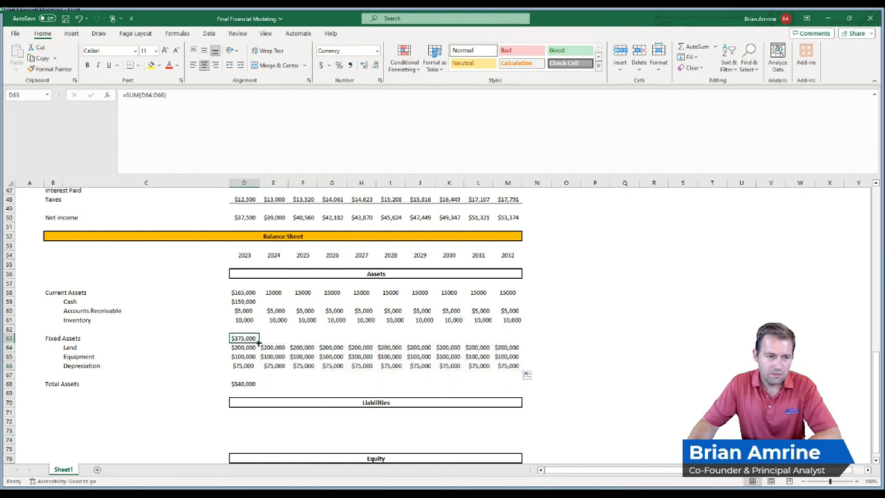
left_click_drag(258, 343, 511, 354)
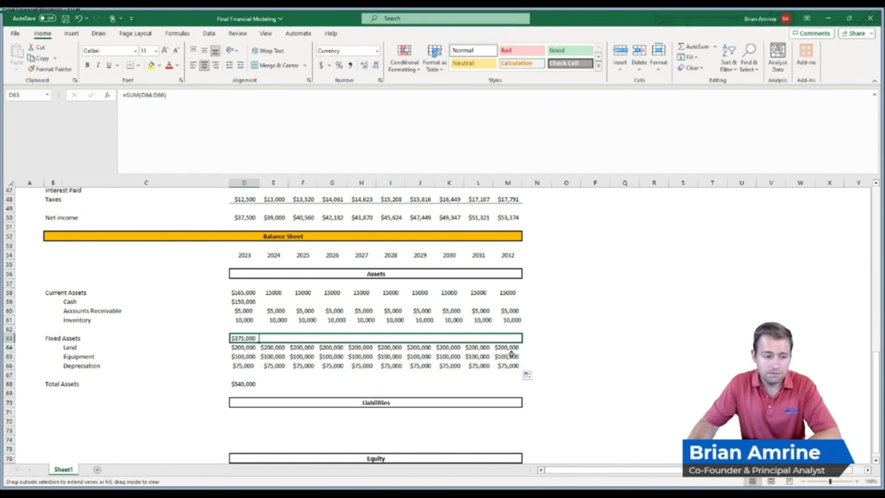
left_click_drag(512, 354, 511, 354)
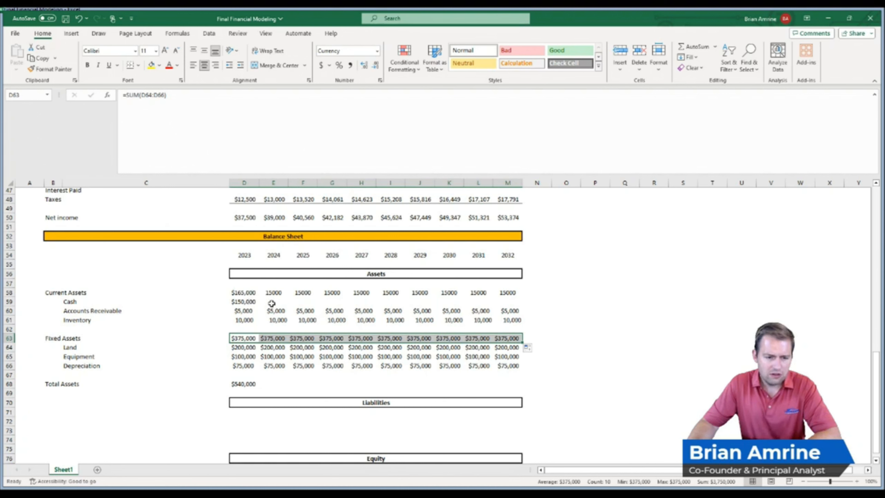
Center the asset figures in D58:M68 and fill the Total Assets formula from D68 through M68.
left_click(271, 302)
left_click(244, 310)
left_click_drag(244, 309, 511, 321)
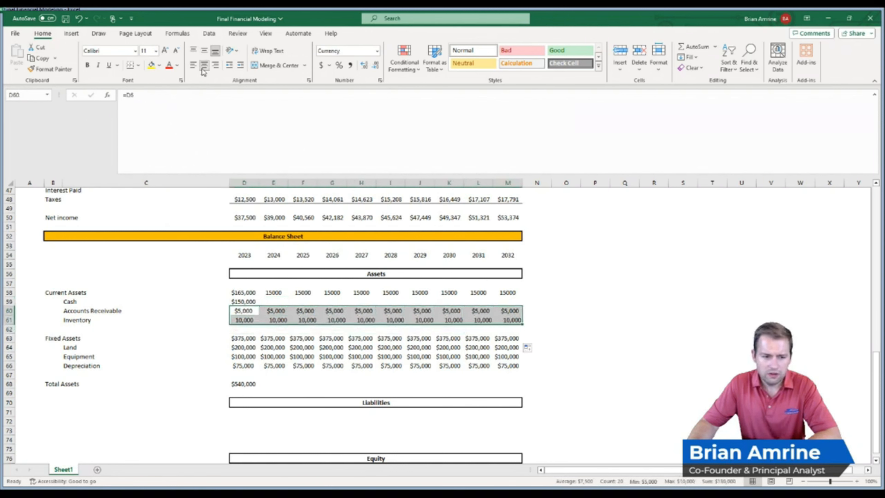
left_click_drag(244, 293, 511, 384)
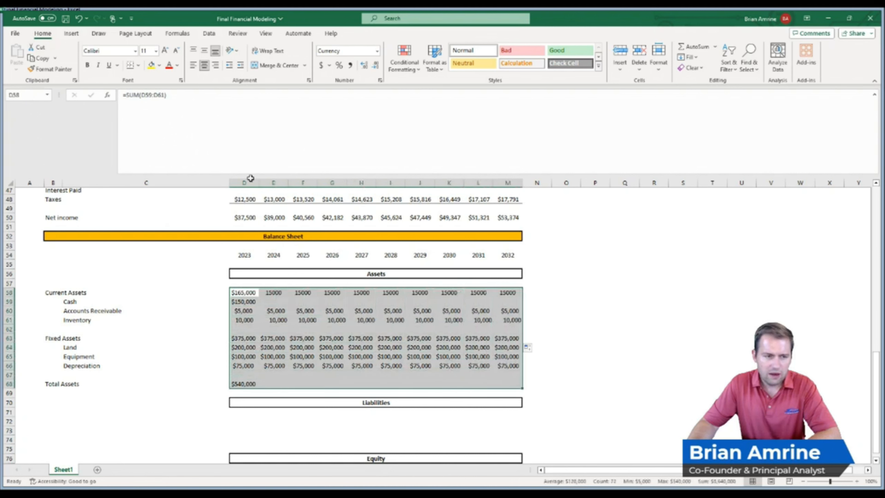
left_click(204, 66)
left_click(204, 65)
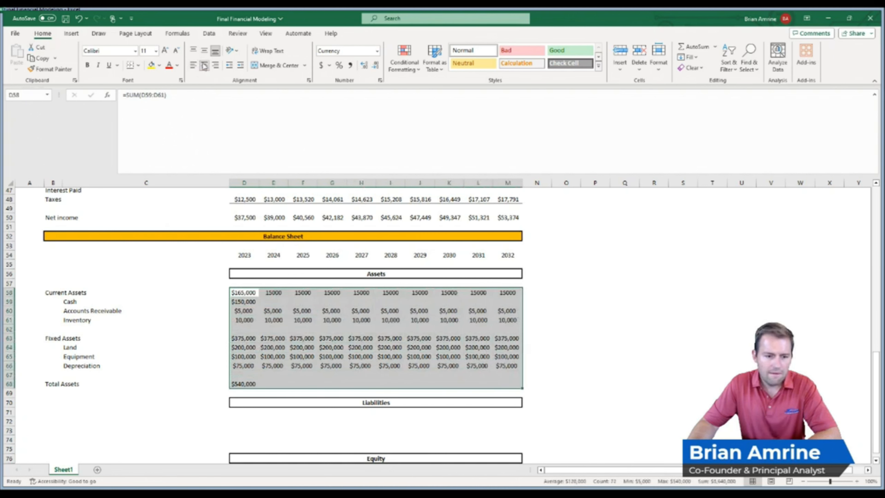
left_click(255, 382)
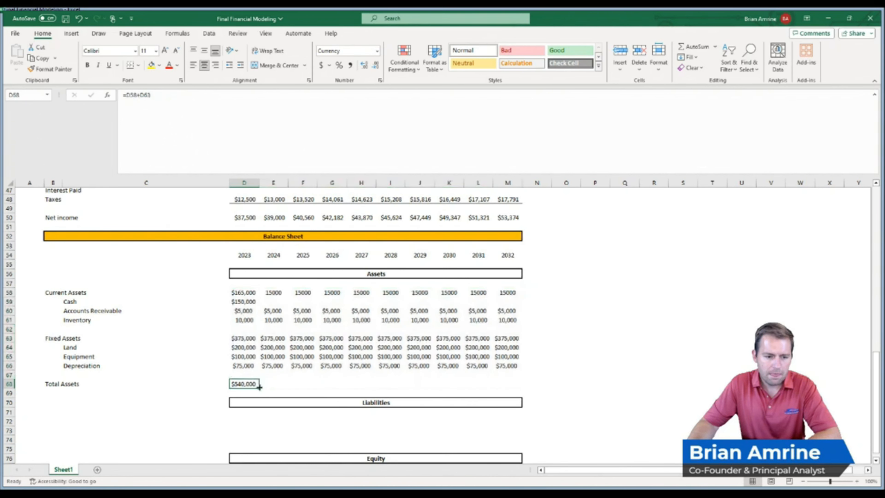
left_click_drag(261, 387, 526, 411)
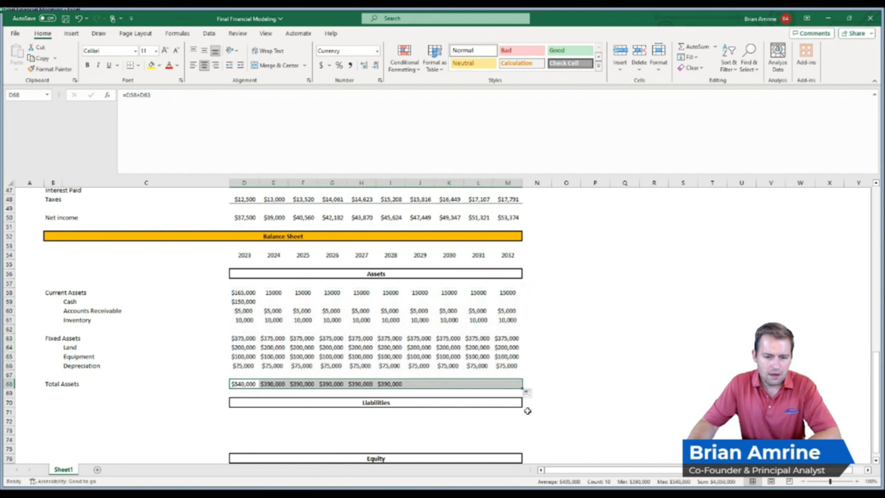
Copy the currency format of the Accounts Receivable row D60:M60 to the Current Assets row D58:M58.
left_click_drag(244, 311, 508, 311)
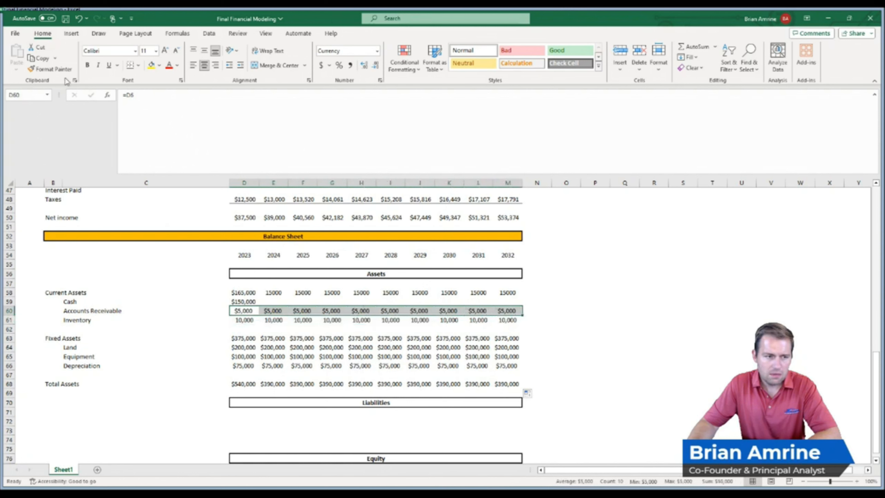
left_click(52, 68)
left_click(248, 292)
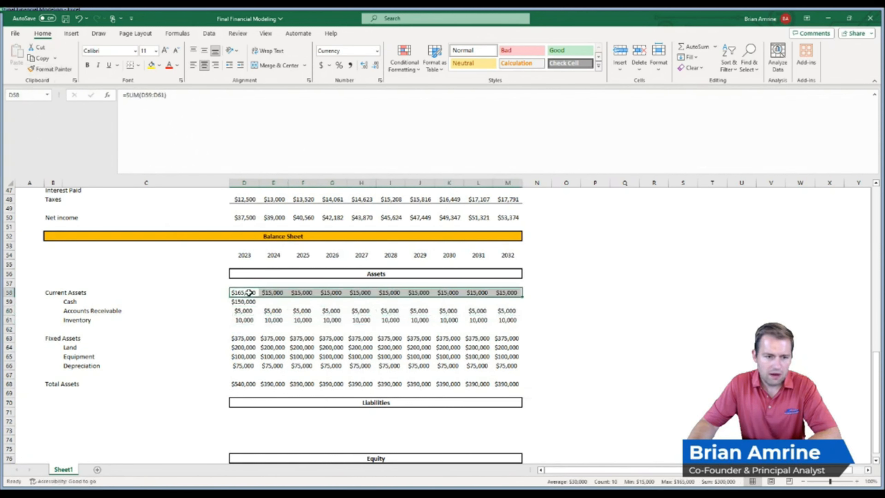
Copy the currency format of the Accounts Receivable row D60:M60 to the Inventory row D61:M61.
left_click_drag(244, 310, 504, 311)
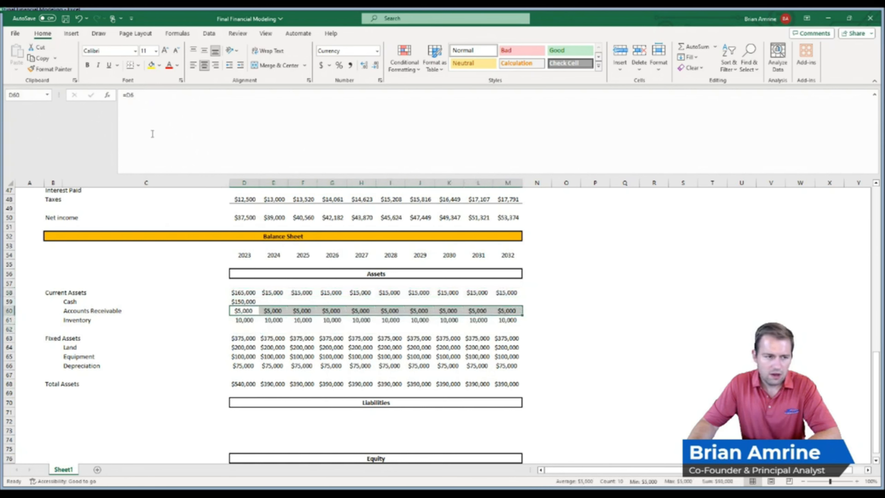
left_click(52, 69)
left_click(243, 319)
left_click(277, 347)
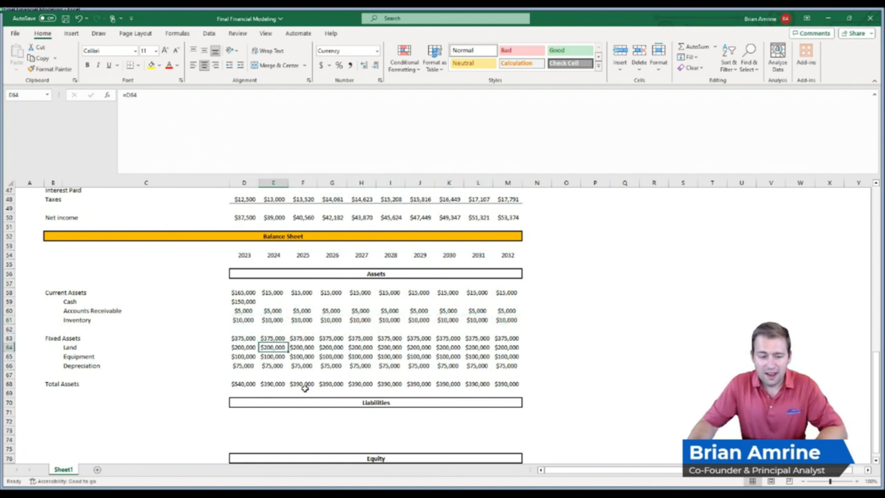
Insert three blank rows at rows 72 to 74, below the Liabilities heading.
left_click(170, 422)
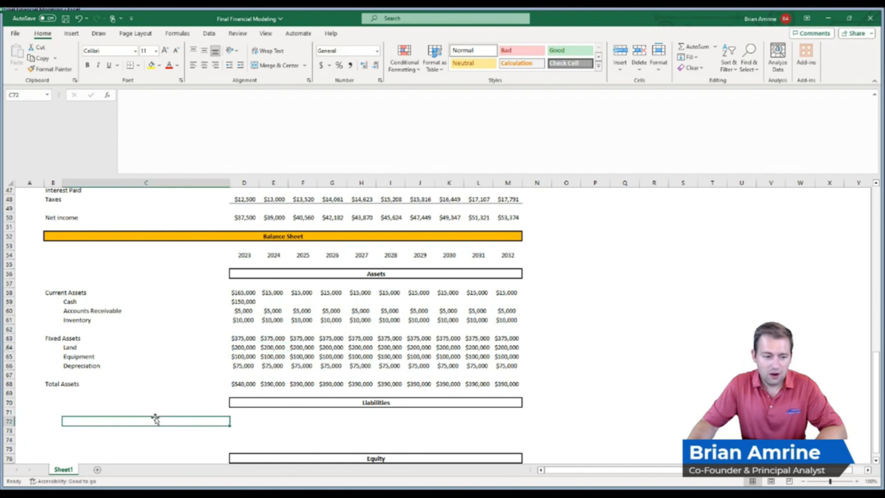
left_click(52, 423)
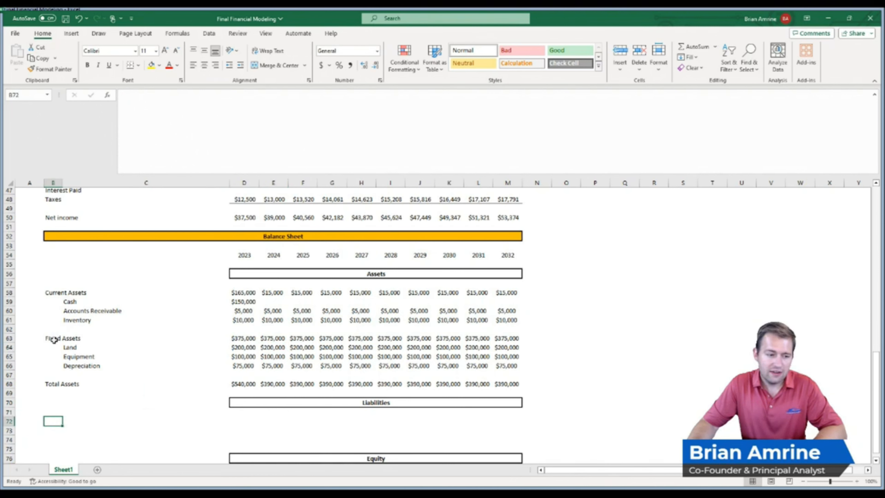
left_click_drag(8, 440, 8, 421)
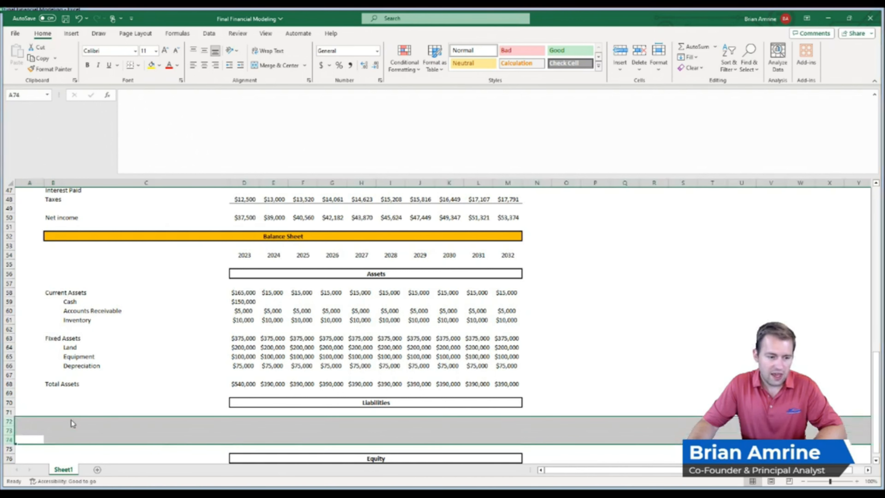
key("ctrl+shift+plus")
Enter the label "Current Liabilities" in B72 and the line item "Accounts Payable" in C73.
left_click(58, 421)
type("Current Lia")
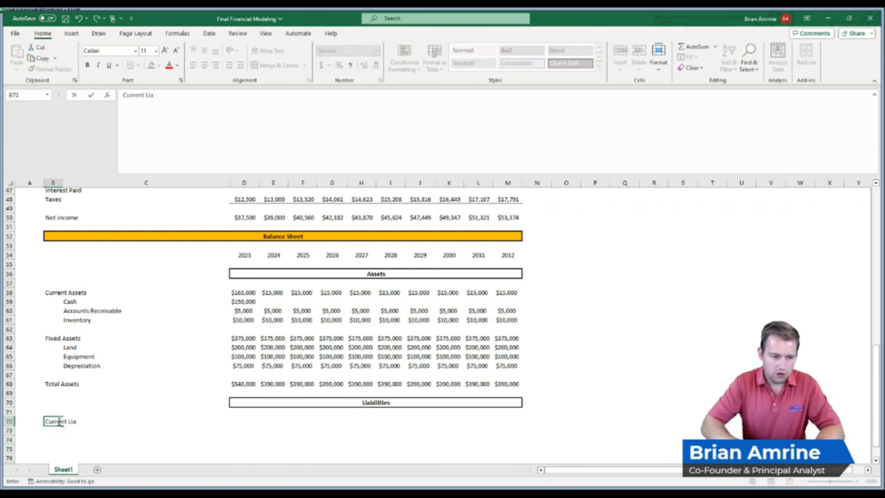
type("bilities")
key("Return")
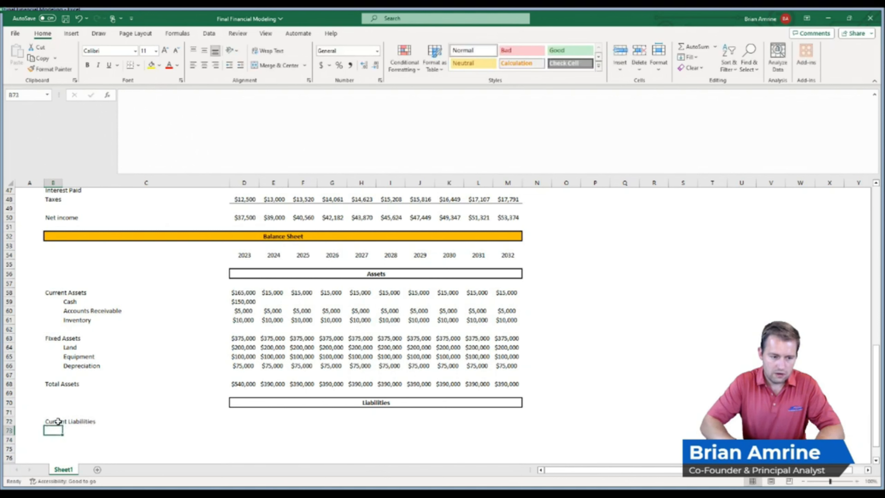
key("Right")
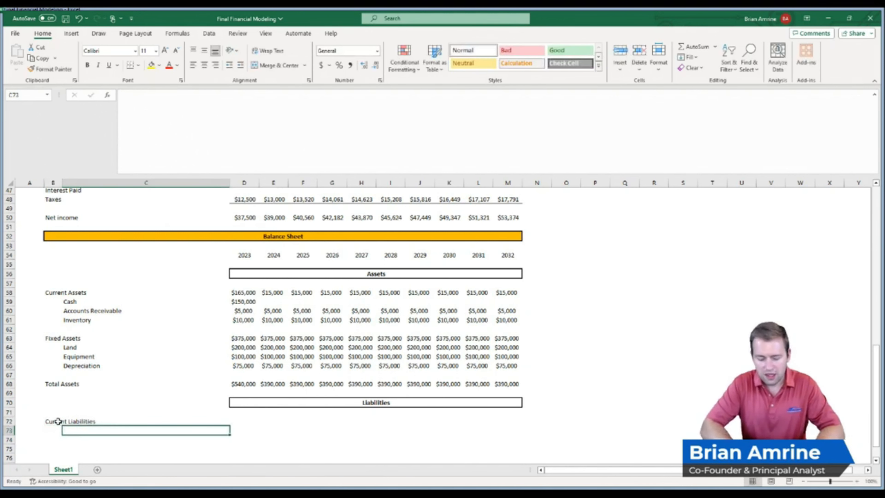
type("Accounts Pay")
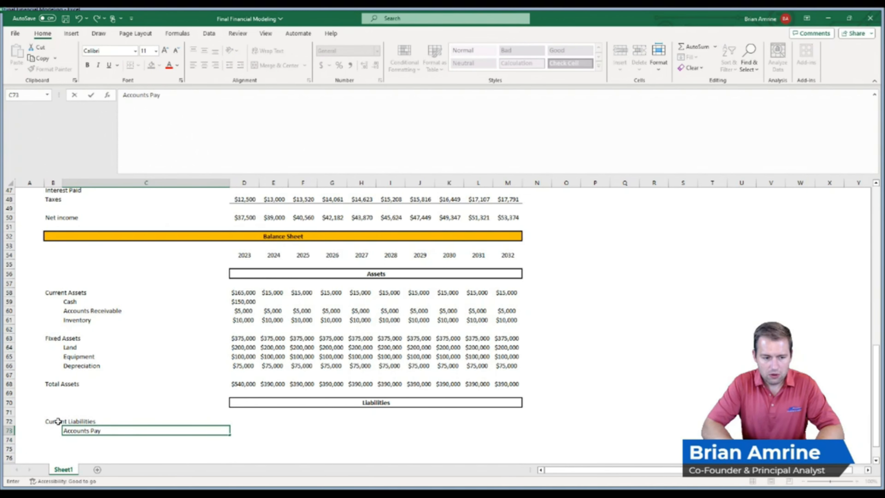
type("able")
key("Return")
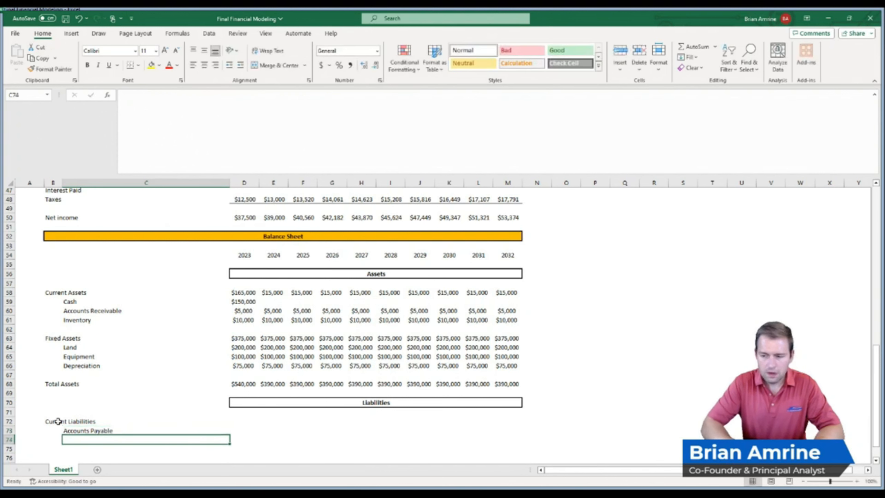
Enter the line item "Deferred Income" in C74 under Accounts Payable.
type("Deferred P")
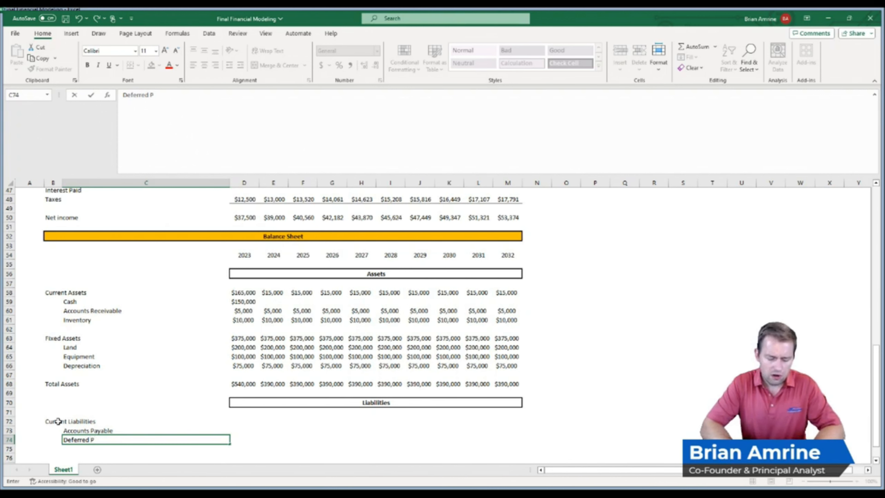
key("BackSpace")
key("BackSpace")
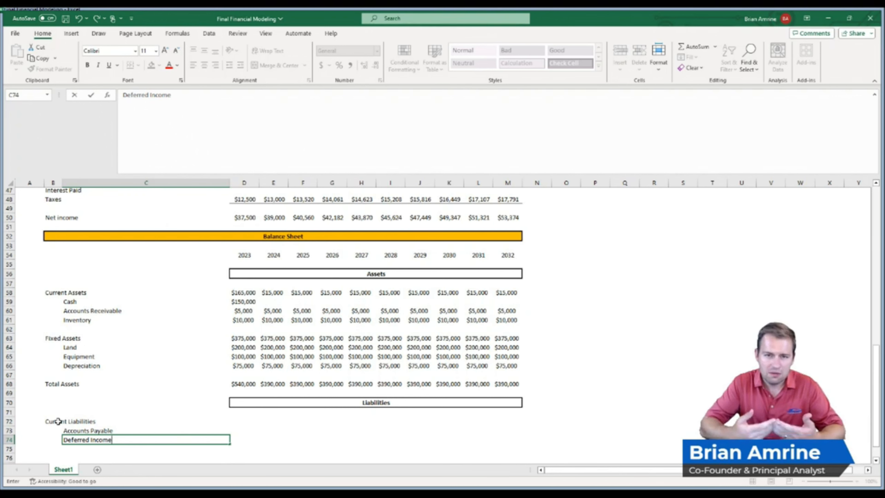
key("Return")
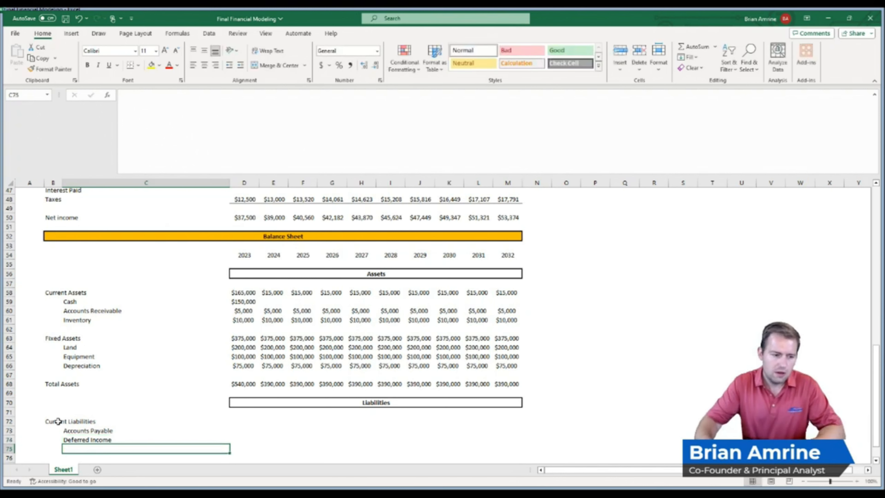
Enter the label "Long Term Liabilities" in B76 and the line item "Debt" in C77.
left_click_drag(58, 421, 56, 445)
left_click(60, 422)
left_click(55, 415)
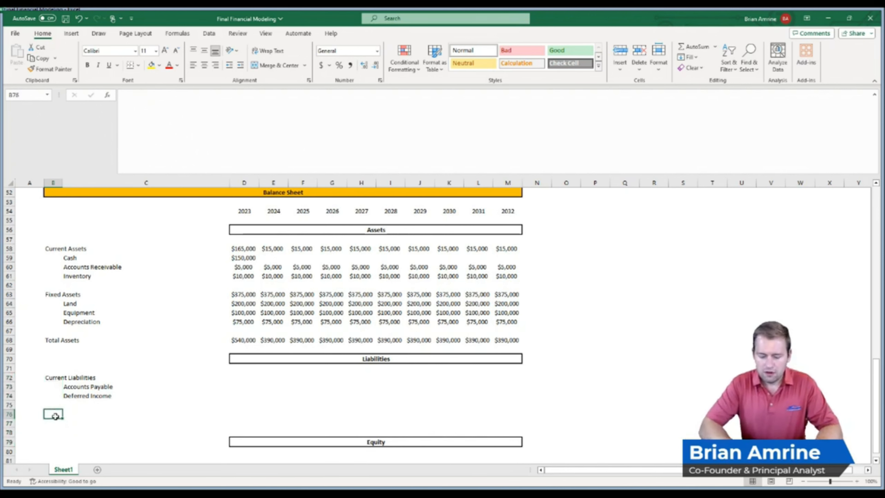
type("Long Term Liabilities")
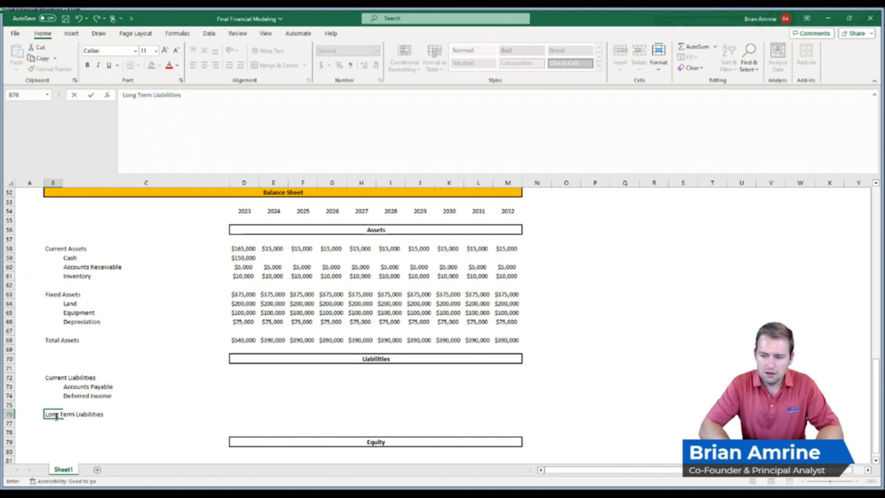
key("Return")
key("Right")
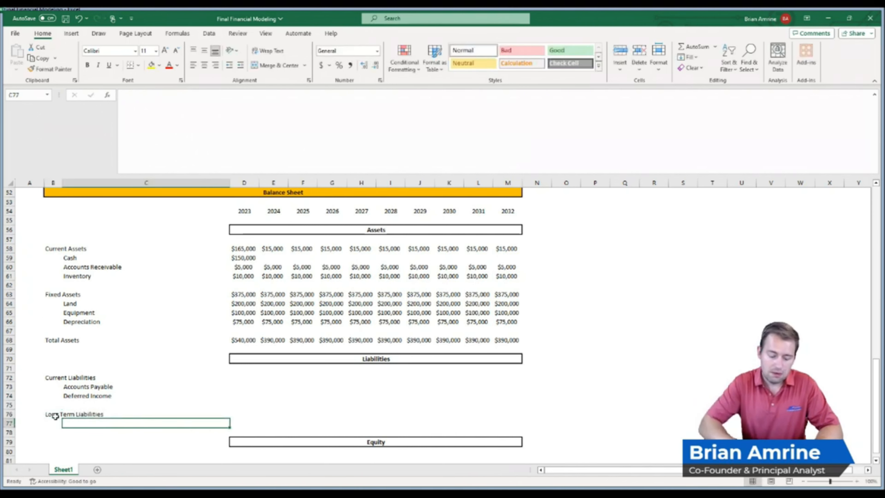
type("Debt")
key("Return")
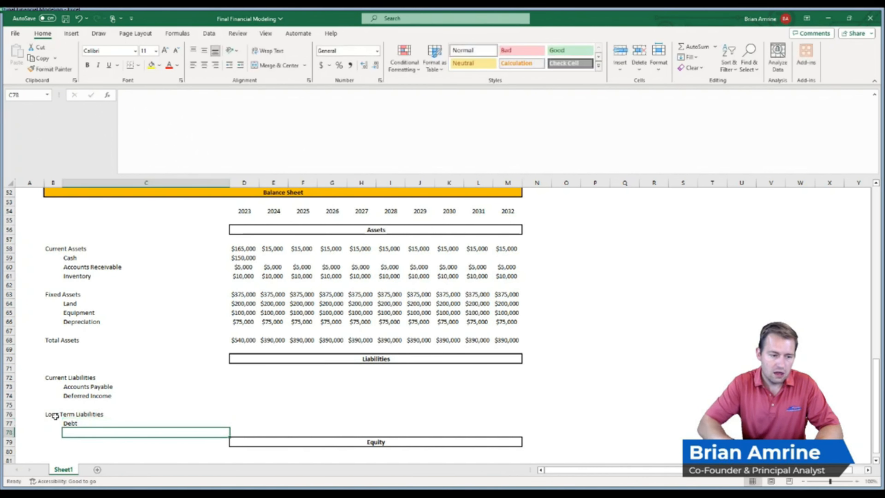
Insert two blank rows at row 78 above the Equity heading and enter the label "Total Liabilities" in B79.
left_click(9, 432)
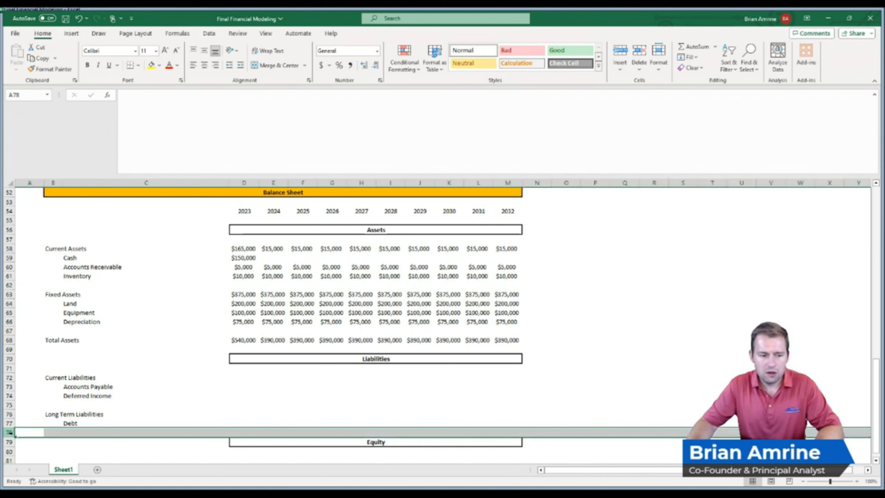
key("ctrl+shift+plus")
right_click(80, 431)
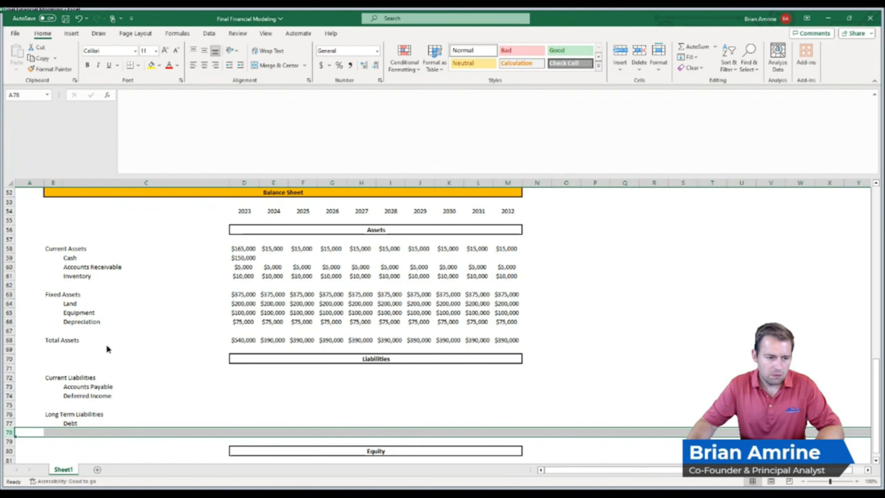
key("ctrl+shift+plus")
left_click(53, 442)
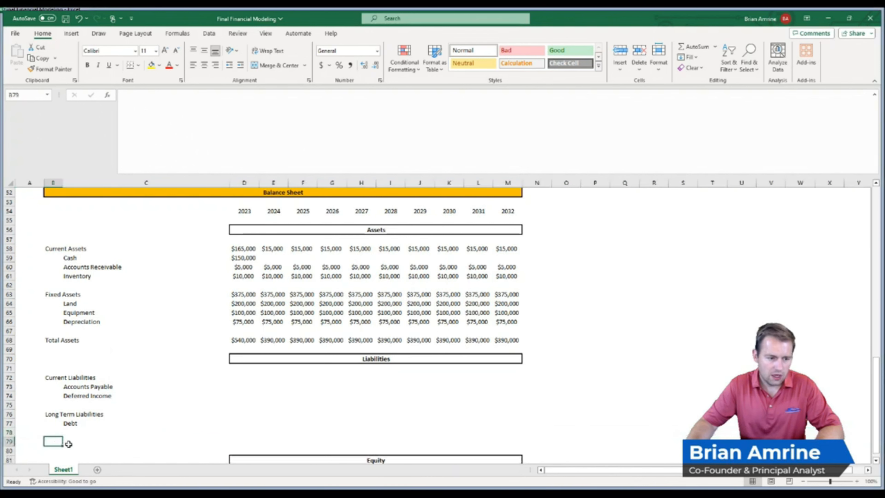
type("Total Liabilities")
key("Return")
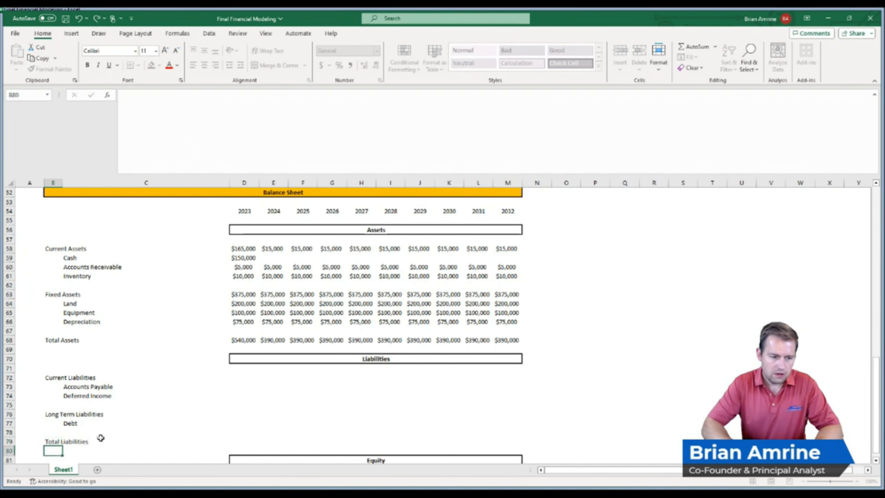
Sum D73:D74 in the Current Liabilities cell D72 and fill the formula across to M72.
left_click(241, 377)
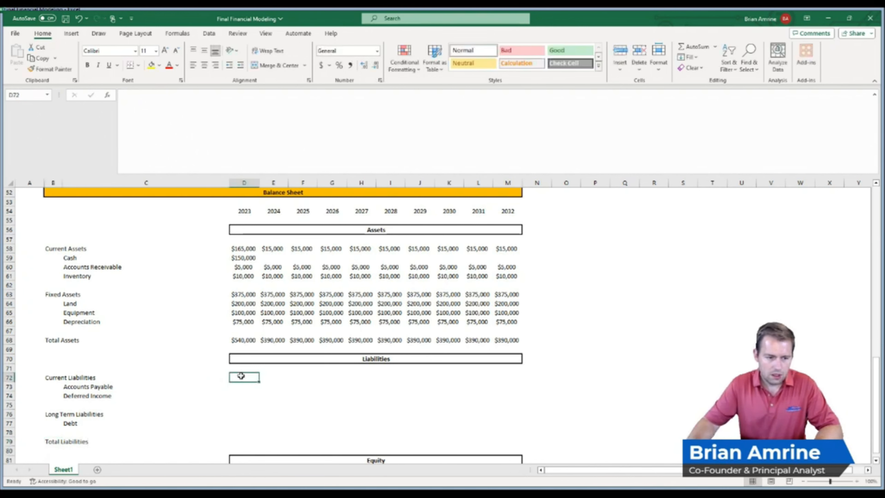
type("=sum(")
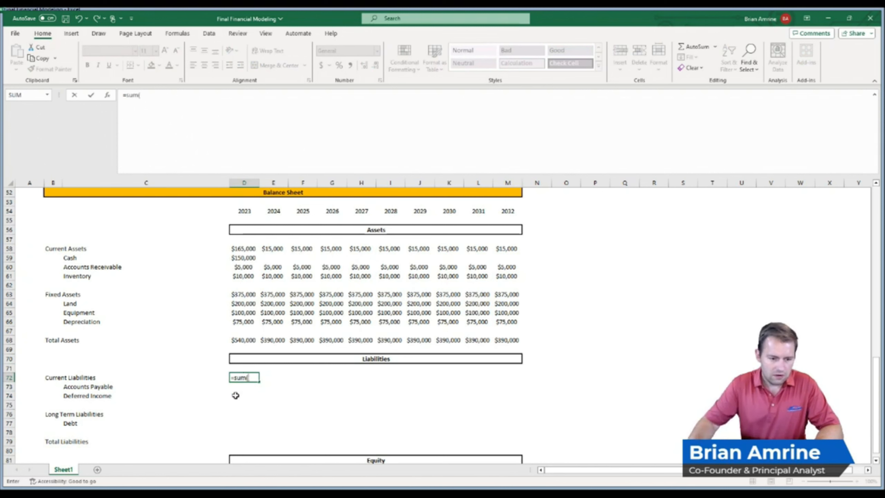
left_click_drag(235, 396, 235, 387)
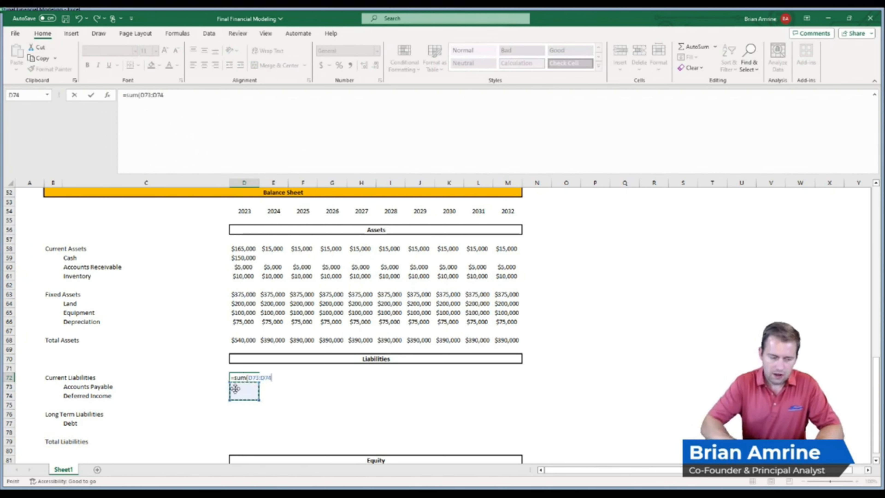
key("Return")
left_click(244, 377)
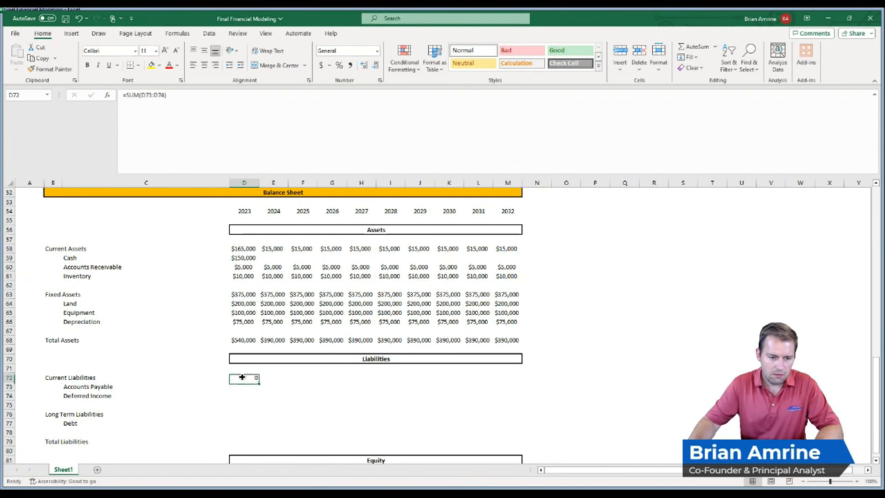
left_click_drag(259, 382, 518, 381)
Copy the Accounts Payable, Deferred Income and Debt labels to J5, beside the Inputs section.
left_click(227, 387)
left_click(236, 388)
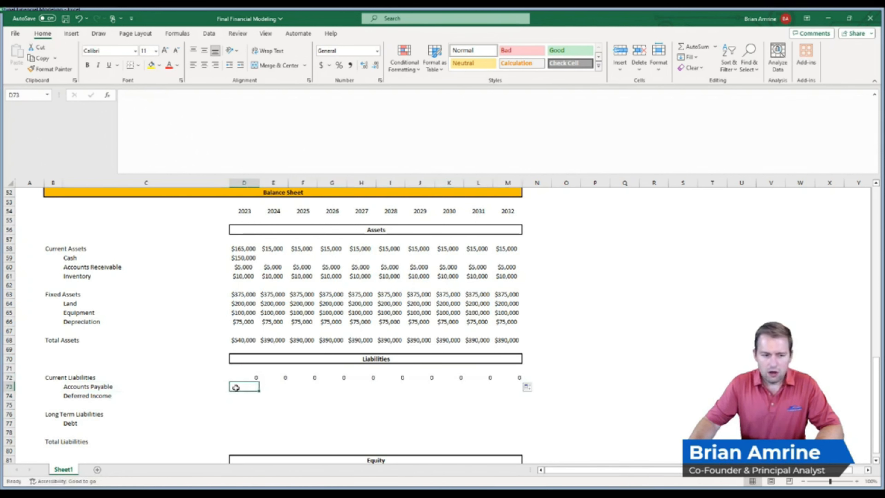
left_click(80, 388)
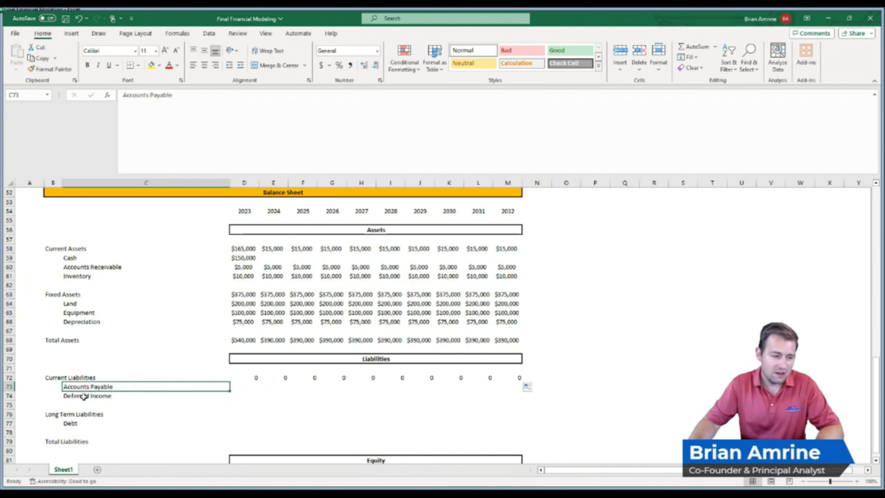
left_click_drag(84, 422, 89, 388)
key("ctrl+c")
left_click_drag(877, 367, 876, 196)
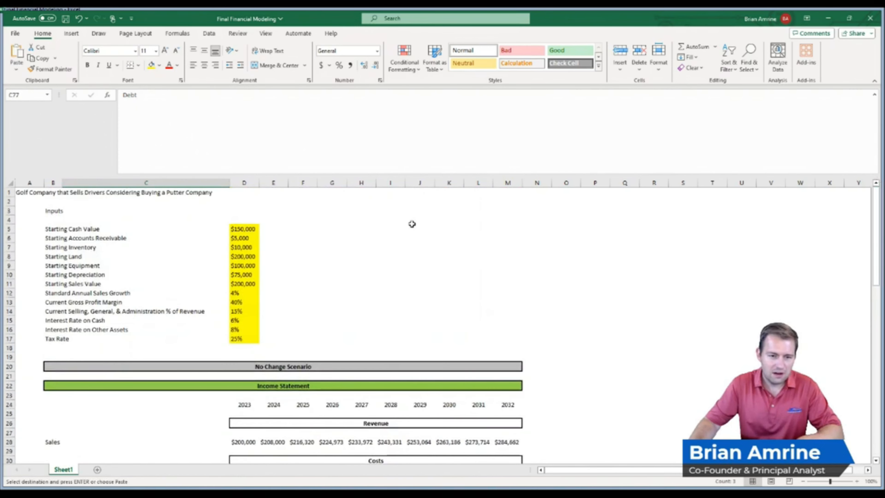
left_click(414, 224)
key("ctrl+v")
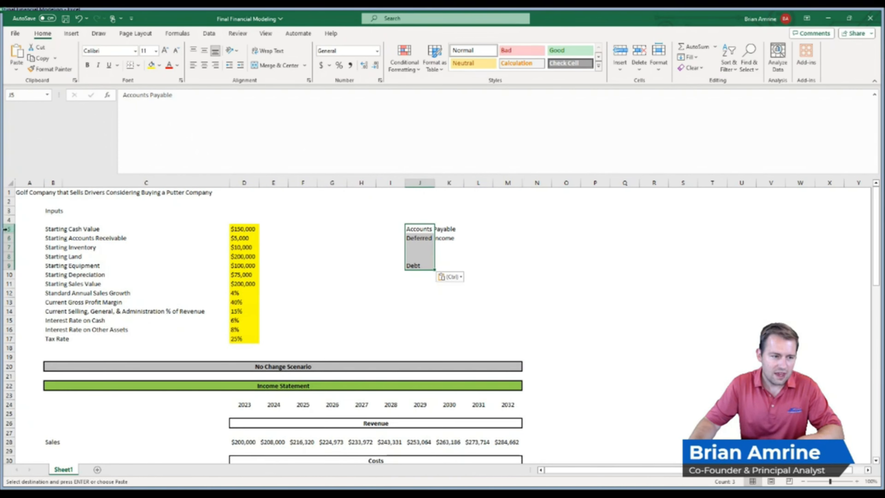
Insert three blank rows at row 5, above Starting Cash Value in the Inputs section.
left_click(7, 229)
key("ctrl+shift+plus")
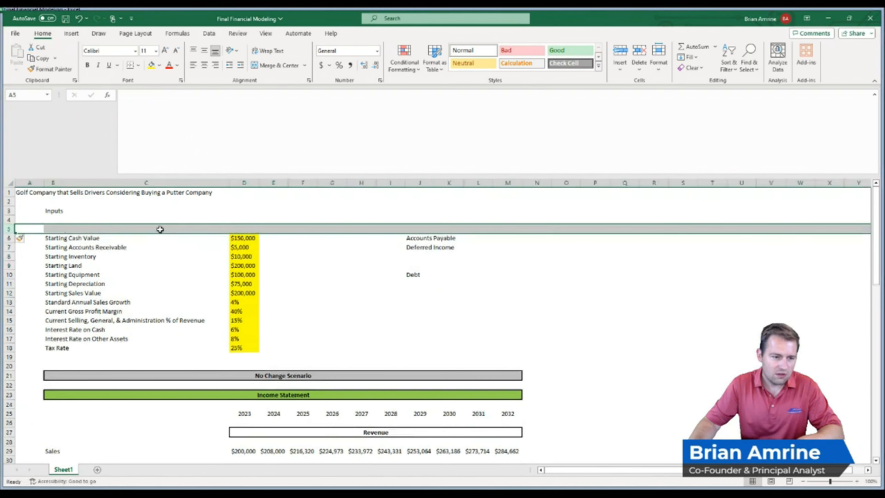
key("ctrl+shift+plus")
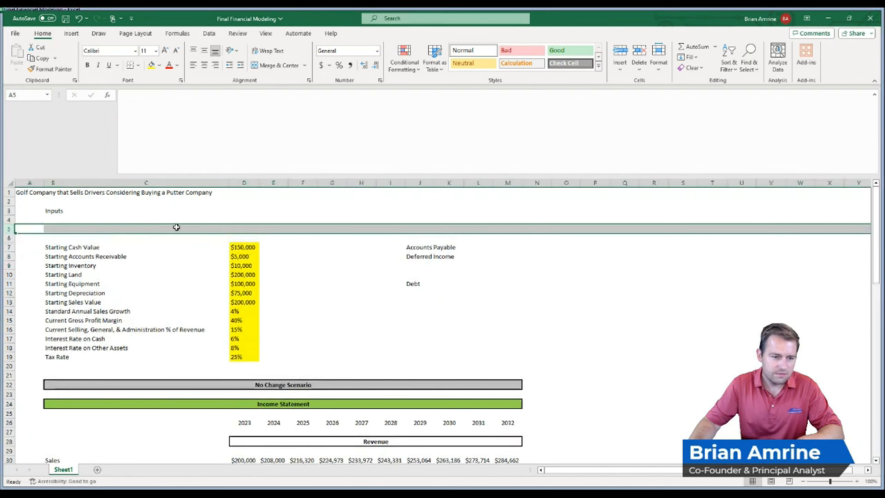
key("ctrl+shift+plus")
Move the Accounts Payable, Deferred Income and Debt labels from column J to B5:B7 in the Inputs section.
left_click_drag(423, 257, 423, 265)
key("ctrl+c")
left_click(82, 229)
left_click(54, 229)
key("ctrl+v")
left_click(409, 293)
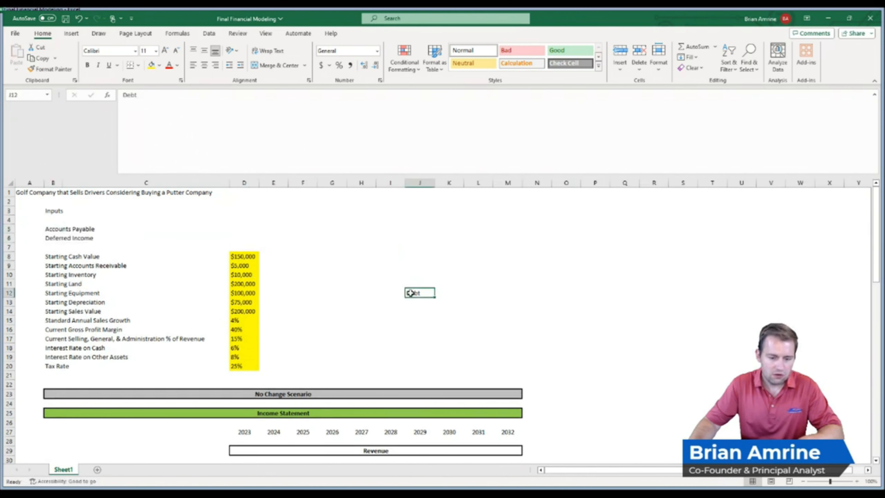
key("ctrl+x")
left_click(58, 246)
key("ctrl+v")
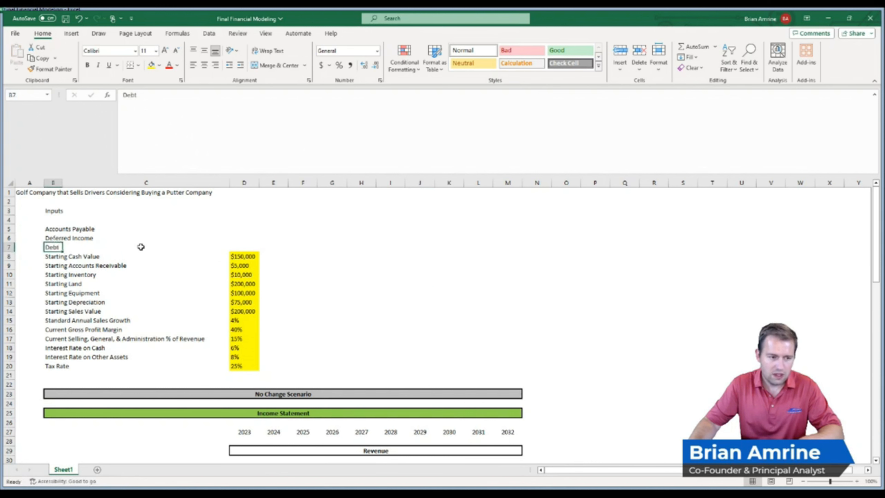
Enter the inputs $10,000 for Accounts Payable, $5,000 for Deferred Income and $100,000 for Debt in D5:D7.
left_click(244, 229)
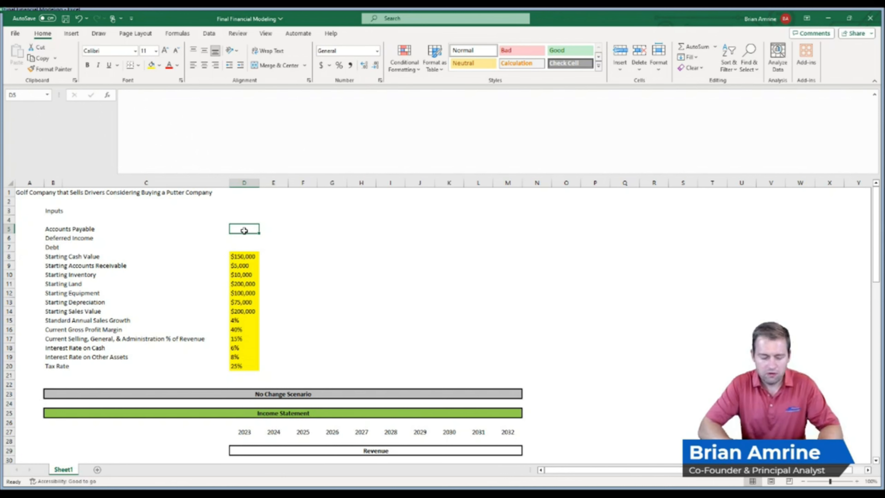
type("$10,000")
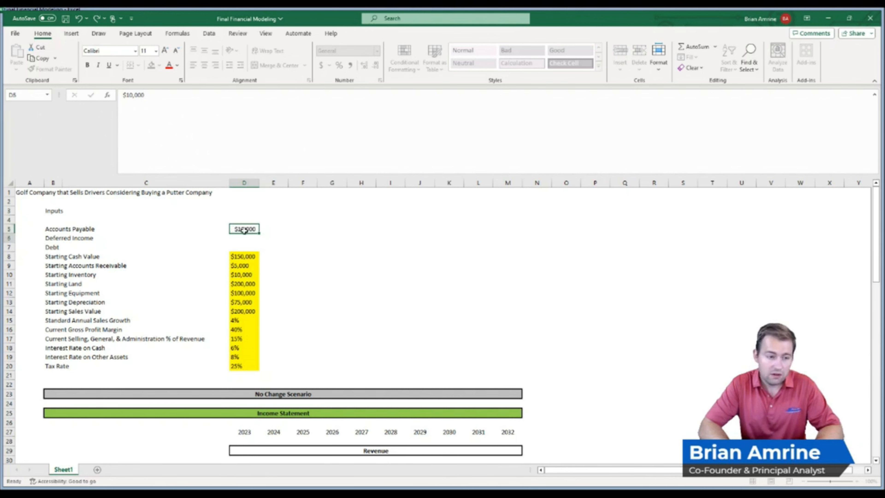
key("Return")
type("$5,00")
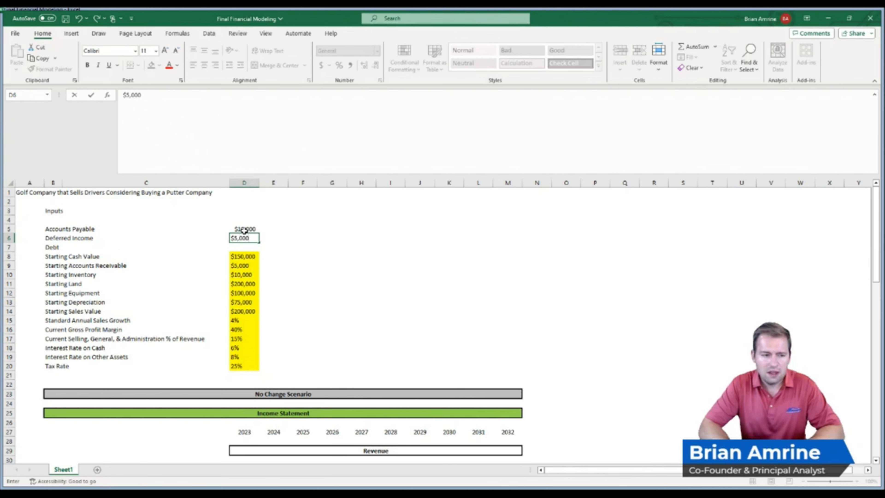
key("Return")
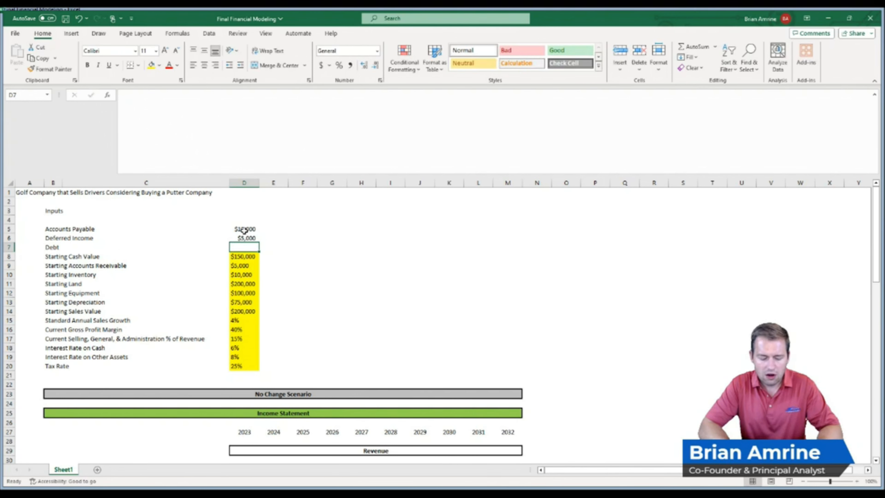
type("$100,000")
Left-align the new input values in D5:D7 and fill the cells yellow.
left_click(244, 230)
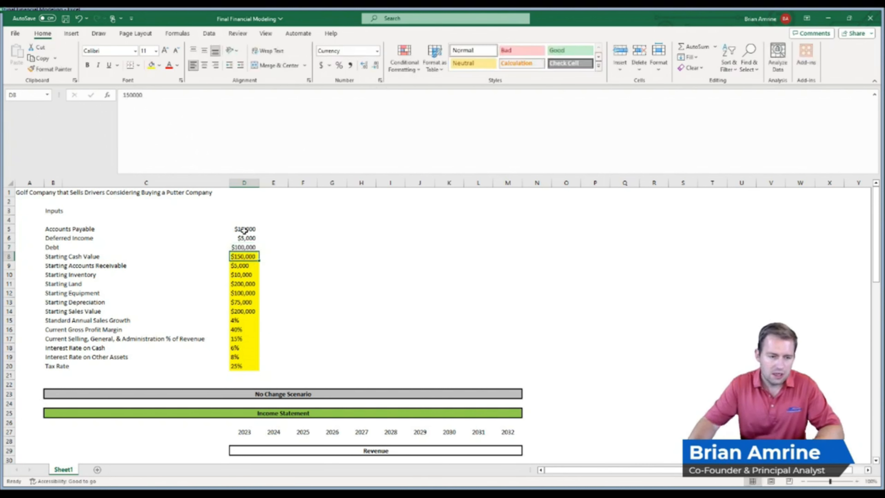
left_click_drag(245, 234, 244, 248)
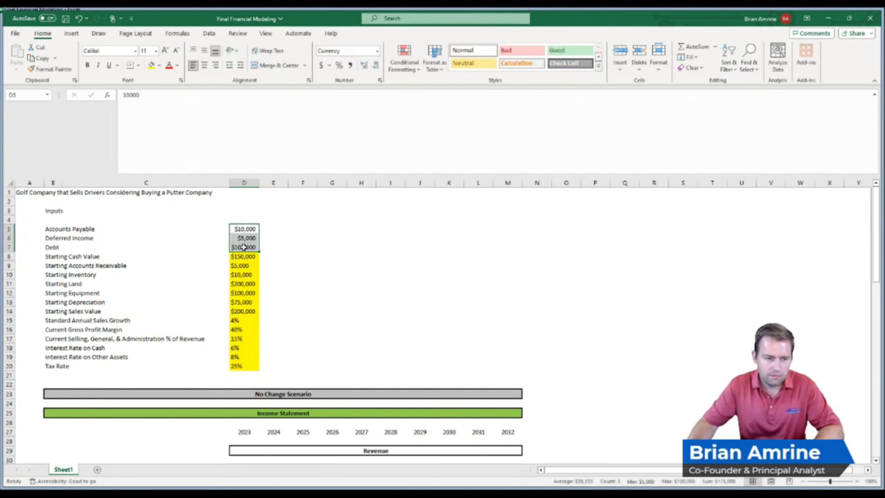
left_click(194, 67)
left_click(151, 66)
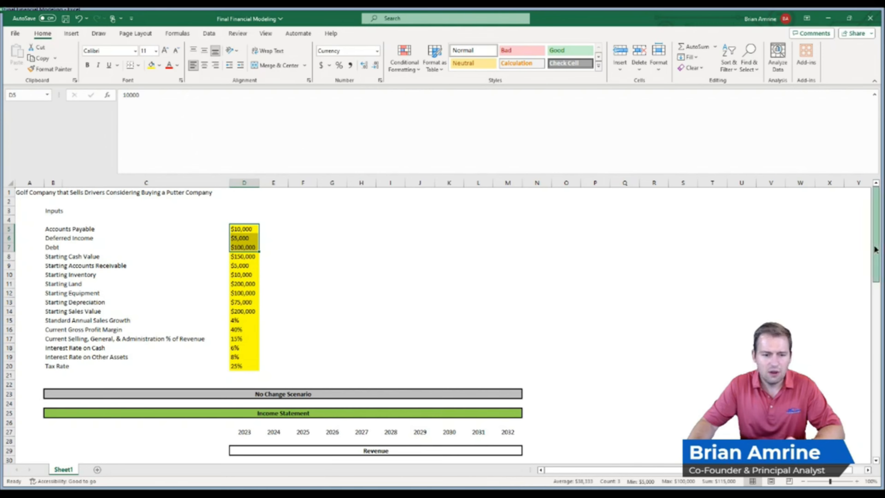
Link the 2023 Accounts Payable cell D76 in the Liabilities section to the Accounts Payable input in D5.
left_click_drag(875, 249, 872, 432)
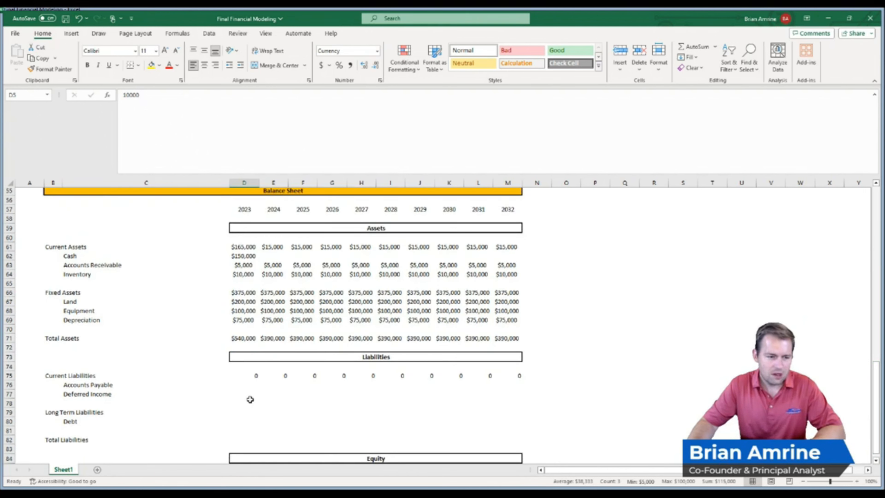
left_click(244, 387)
type("=")
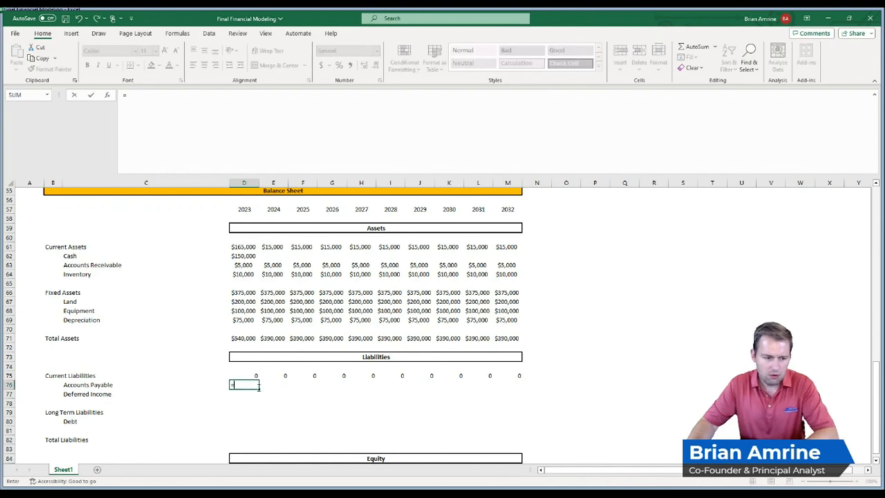
scroll(413, 246, "up", 16)
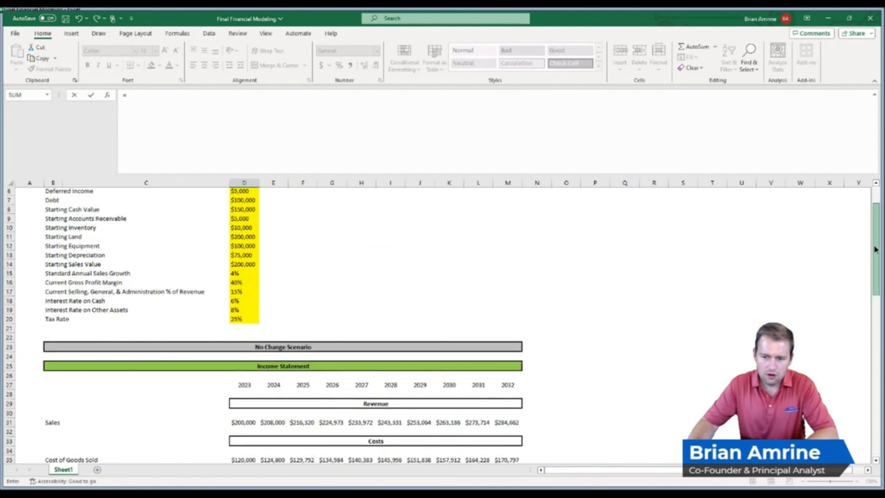
left_click_drag(876, 257, 876, 232)
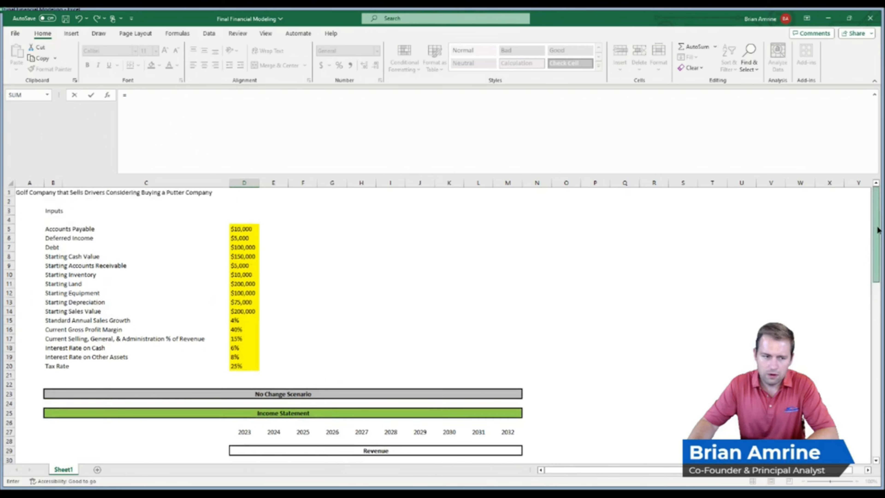
left_click(251, 231)
key("Return")
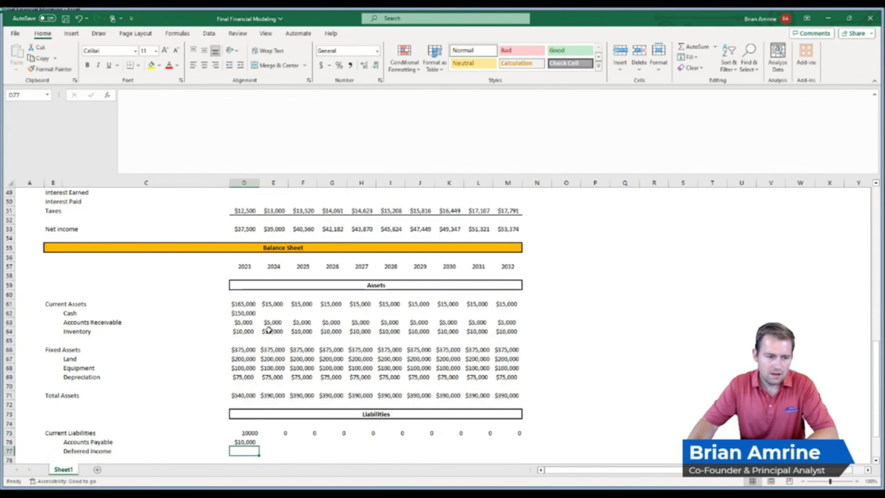
Copy the Accounts Payable link down to Deferred Income in D77 and link the 2023 Debt cell D80 to the Debt input in D7.
left_click(245, 441)
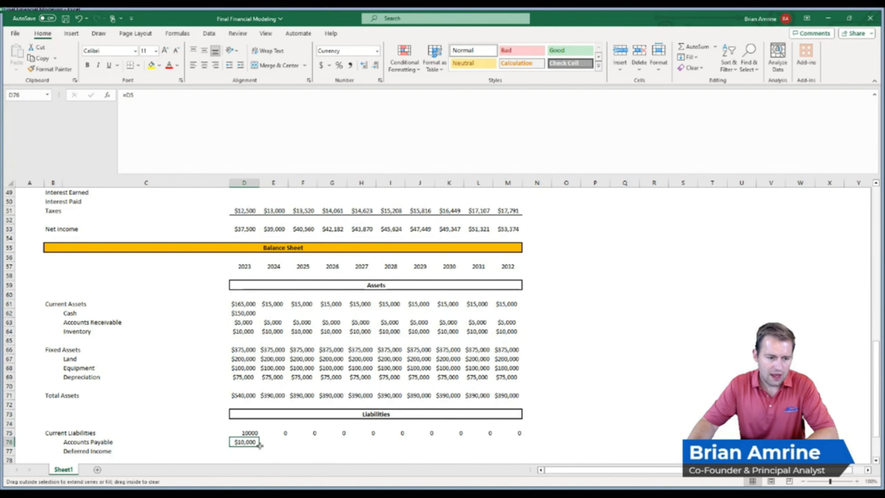
left_click_drag(258, 453, 259, 453)
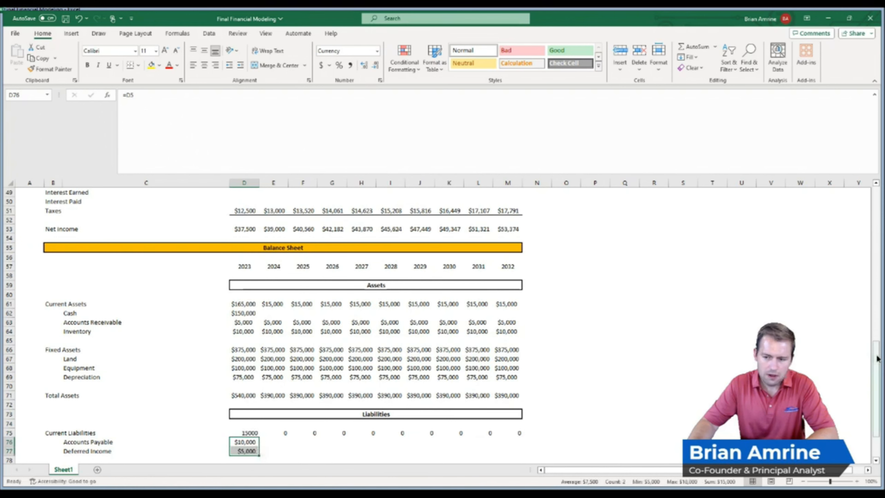
scroll(642, 401, "down", 2)
left_click(244, 410)
left_click(240, 420)
type("=")
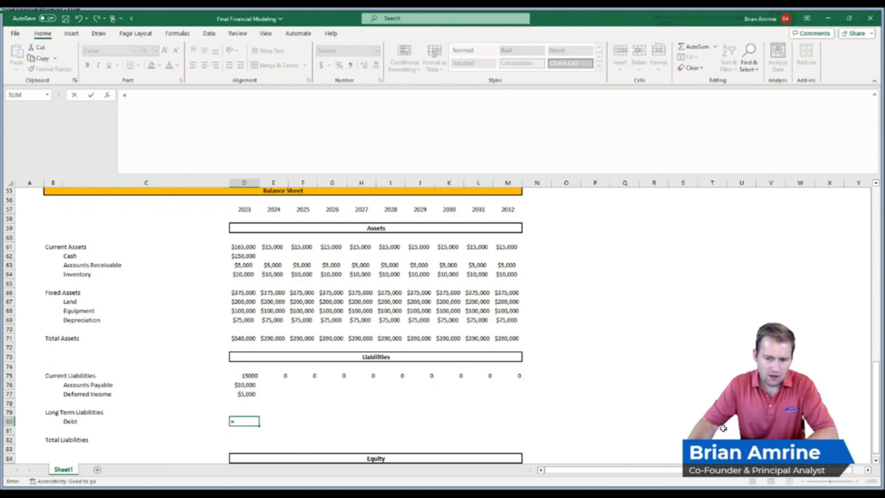
left_click_drag(879, 397, 879, 219)
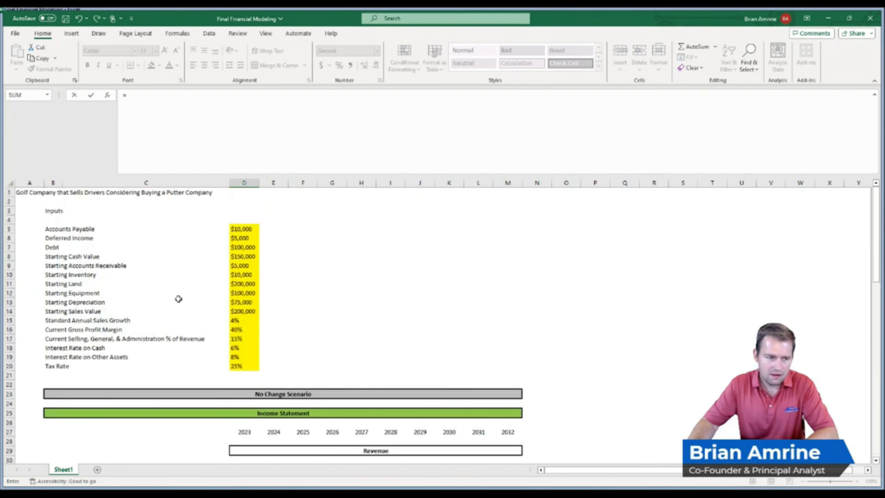
left_click(236, 249)
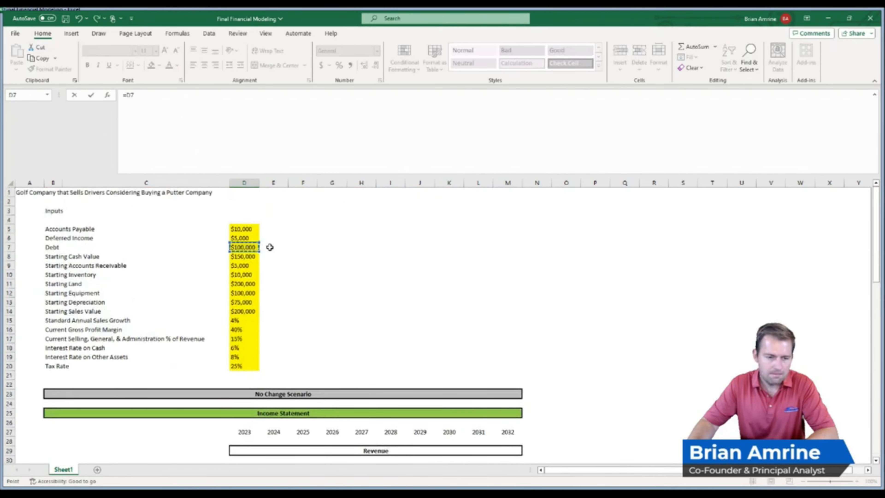
key("Return")
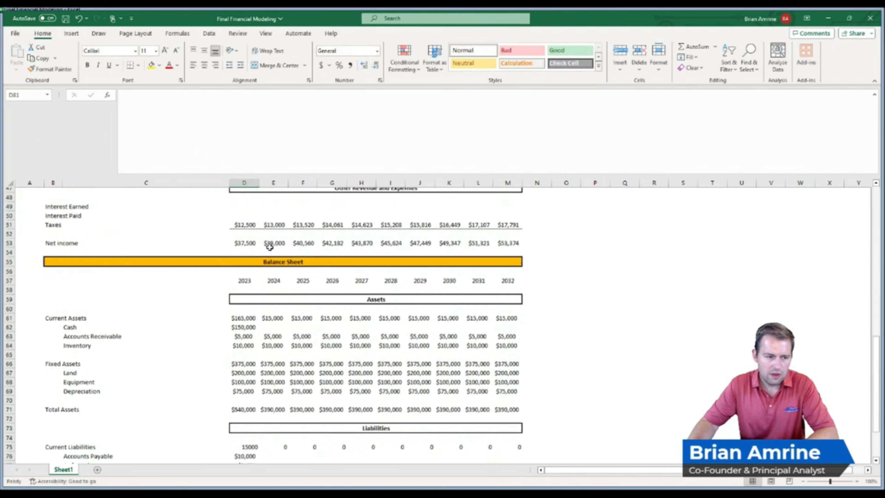
Rename the input labels in B5:B7 to Starting Accounts Payable, Starting Deferred Income and Starting Debt.
left_click_drag(874, 382, 864, 200)
left_click(49, 228)
double_click(49, 227)
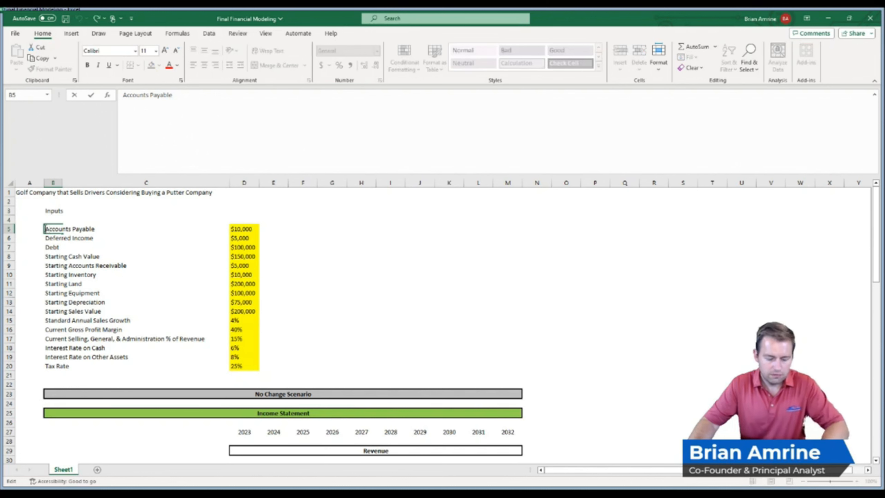
type("Starting")
key("Return")
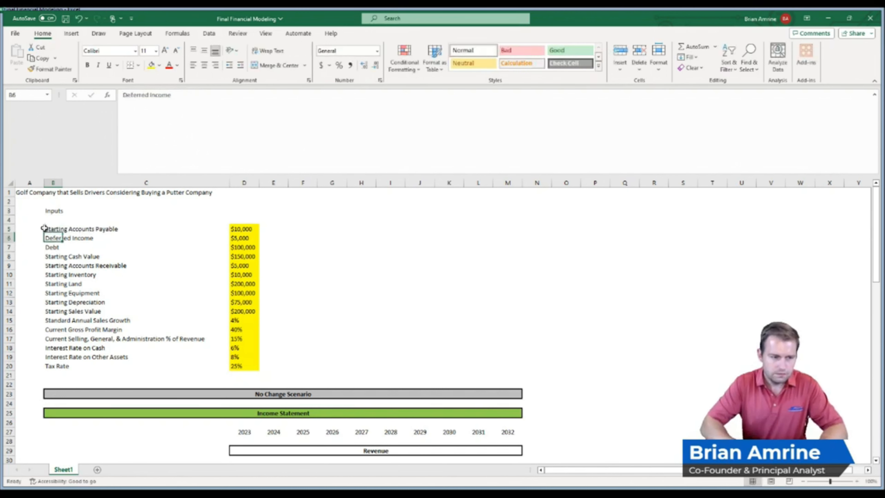
double_click(47, 237)
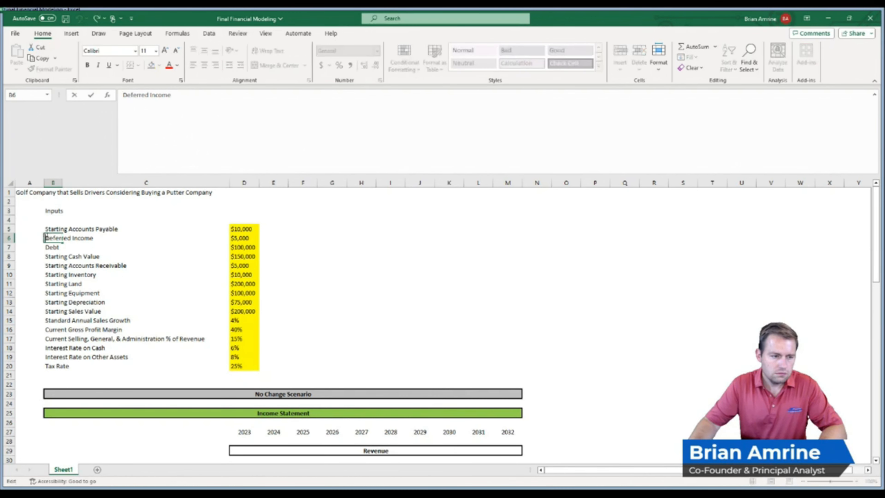
type("Starting")
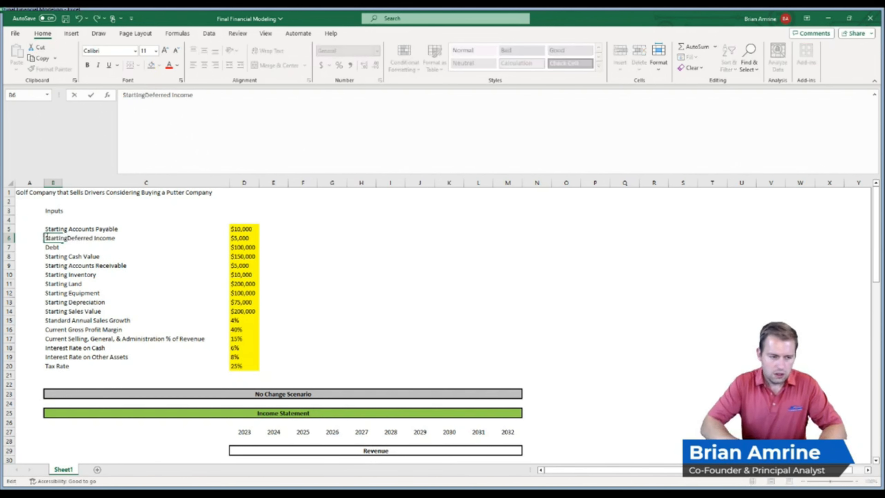
key("Return")
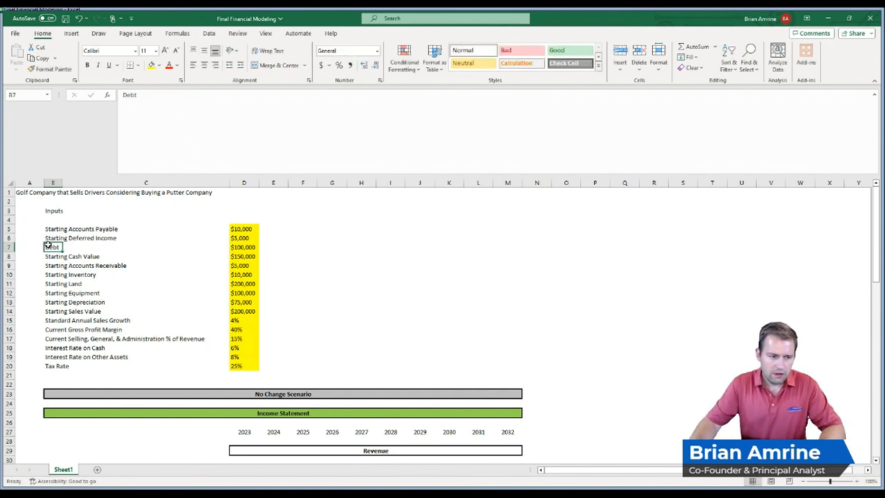
double_click(48, 244)
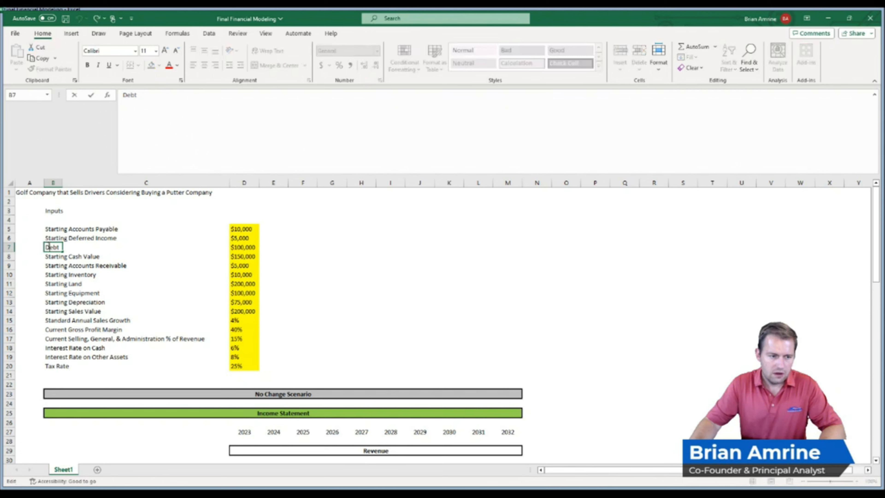
type("Starting")
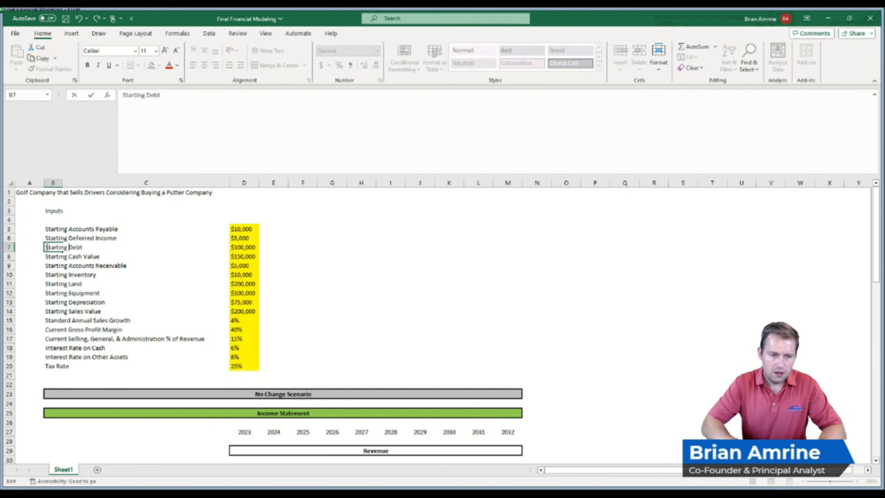
key("Return")
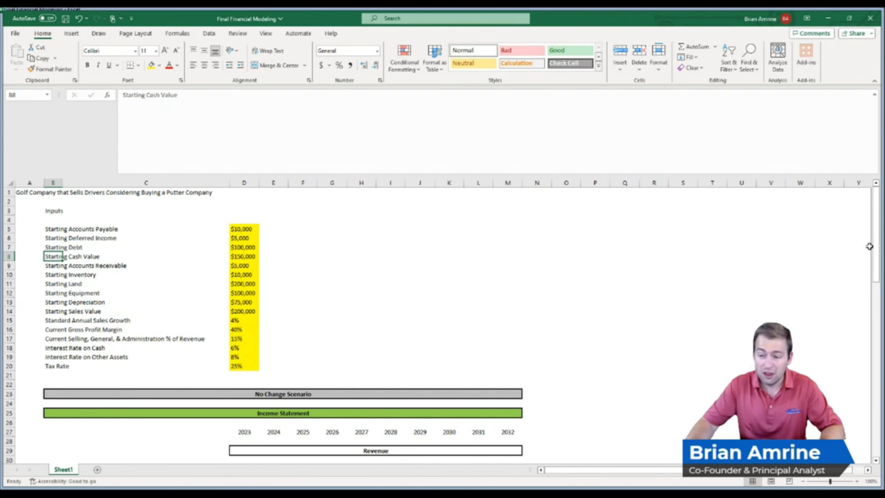
Set the 2024 Accounts Payable, Deferred Income and Debt cells in column E equal to their 2023 values in column D.
left_click_drag(875, 249, 874, 273)
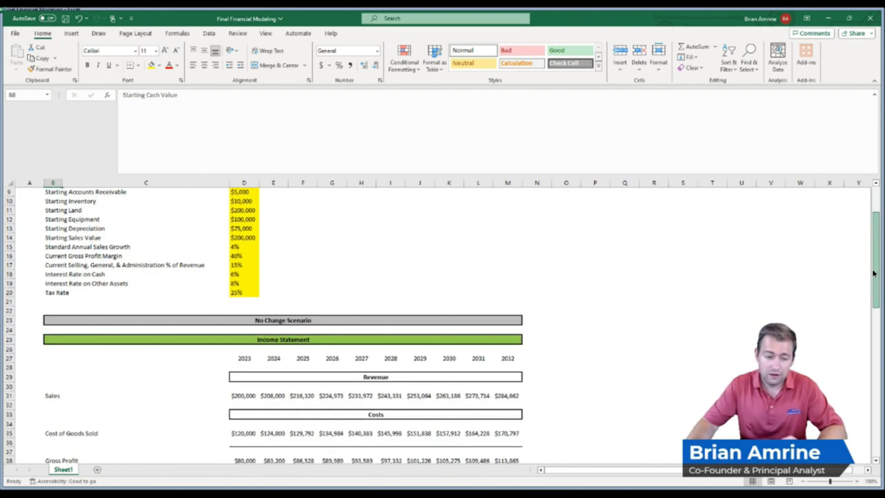
left_click_drag(874, 273, 874, 244)
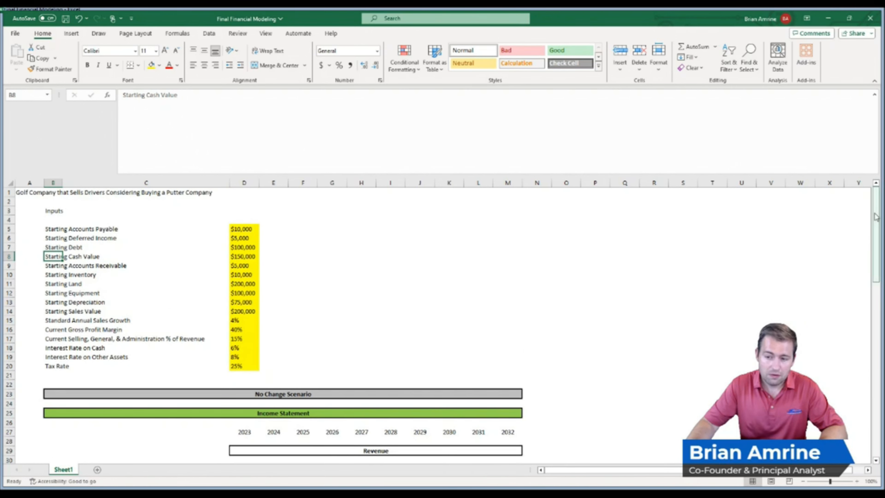
left_click_drag(876, 220, 881, 402)
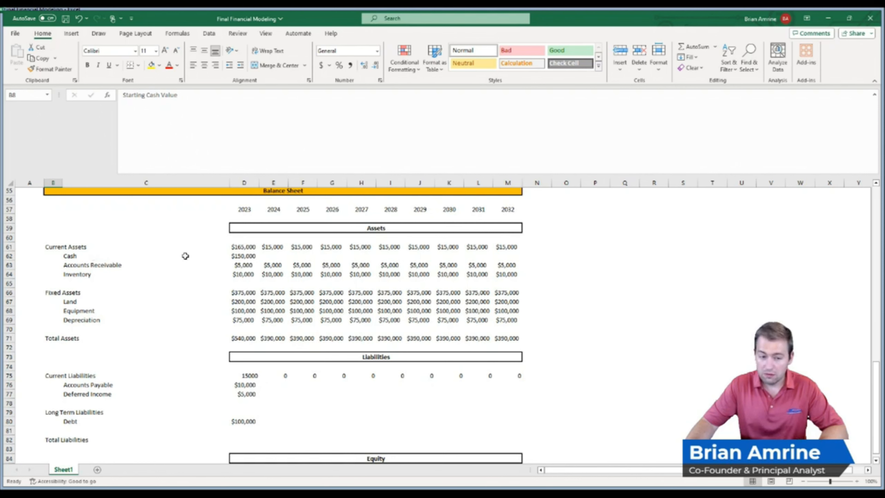
left_click(276, 384)
type("=")
left_click(255, 384)
key("Return")
type("=")
left_click(244, 393)
key("Return")
left_click(271, 421)
type("=")
left_click(246, 421)
key("Return")
Fill the 2024 Accounts Payable, Deferred Income and Debt formulas across through 2032.
left_click_drag(275, 383, 521, 394)
left_click(273, 421)
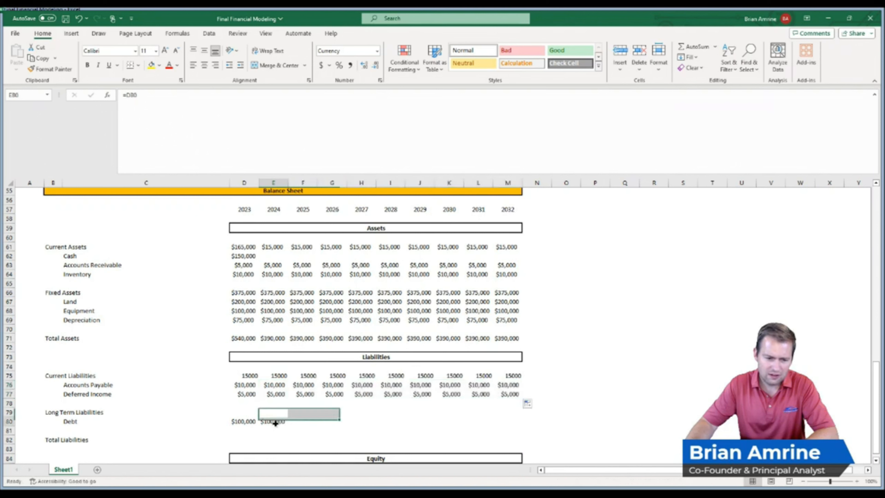
mouse_move(503, 430)
left_mouse_down()
mouse_move(499, 422)
mouse_move(288, 422)
mouse_move(520, 425)
left_mouse_up()
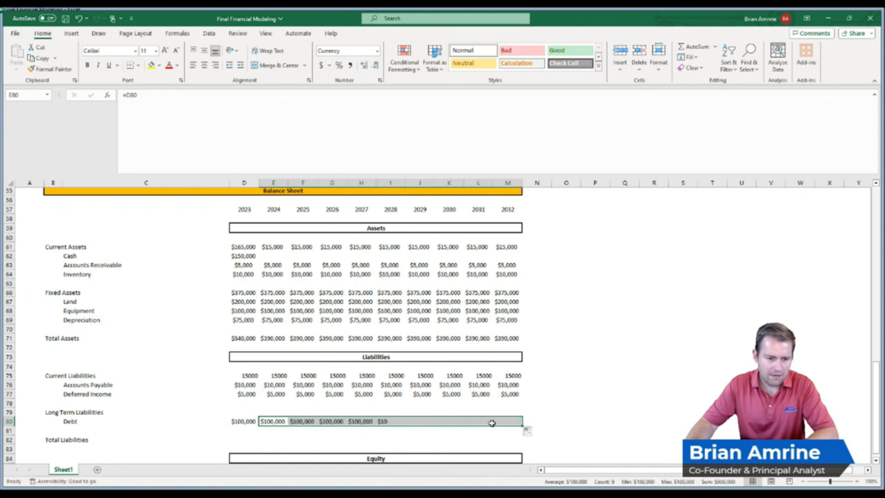
Set 2023 Long Term Liabilities in D79 equal to Debt in D80 and fill the formula across through 2032.
left_click(238, 413)
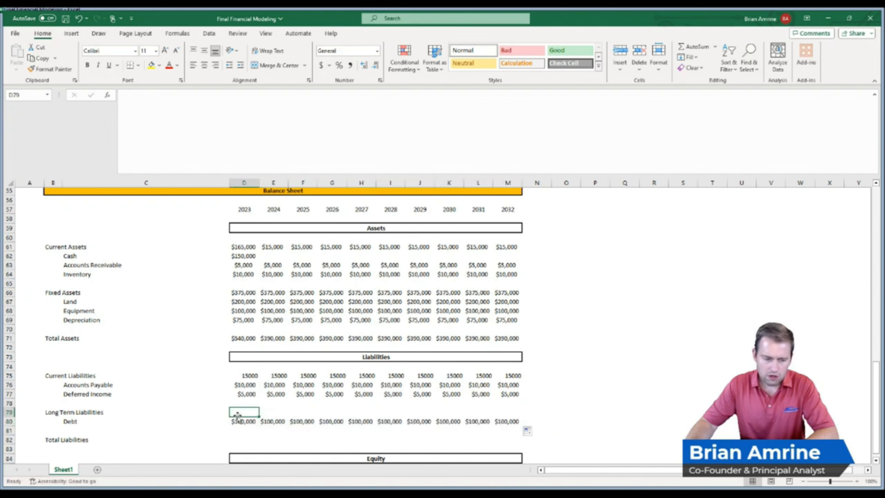
type("=")
left_click(239, 421)
key("Return")
left_click(247, 411)
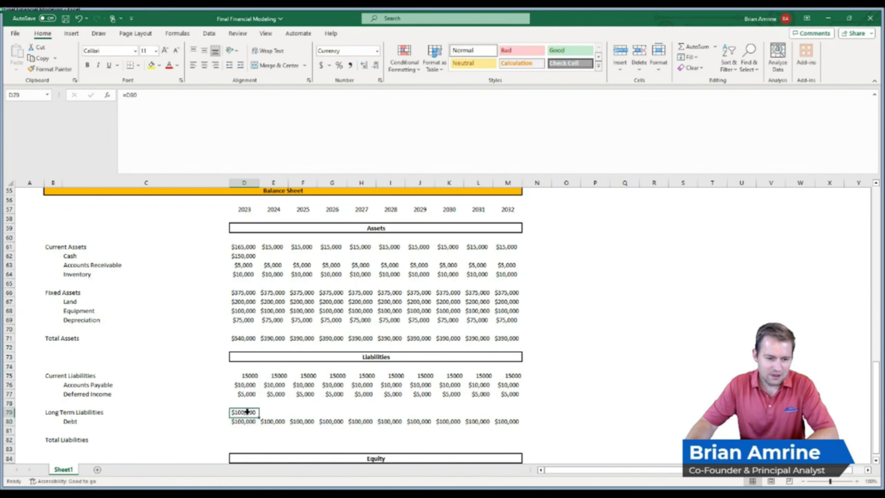
left_click_drag(260, 416, 513, 420)
Copy the currency formatting of the Accounts Payable row D76:M76 onto the Current Liabilities row D75:M75.
left_click_drag(248, 384, 507, 387)
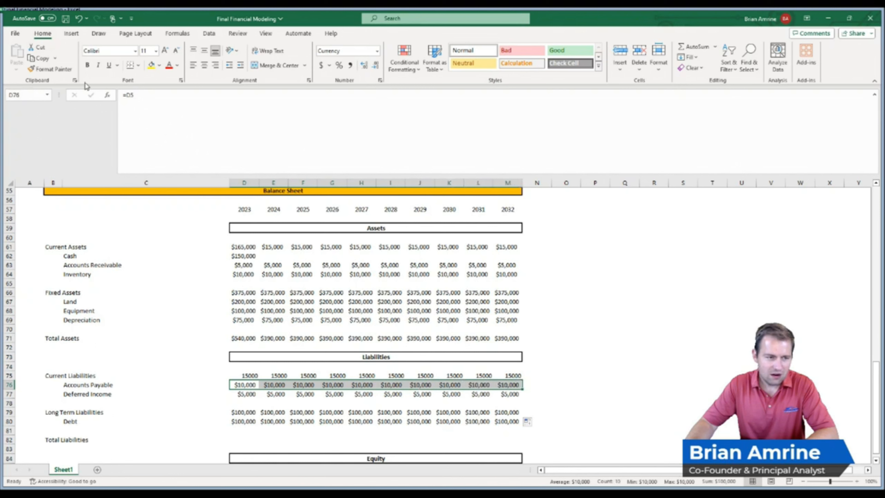
left_click(51, 69)
left_click(239, 376)
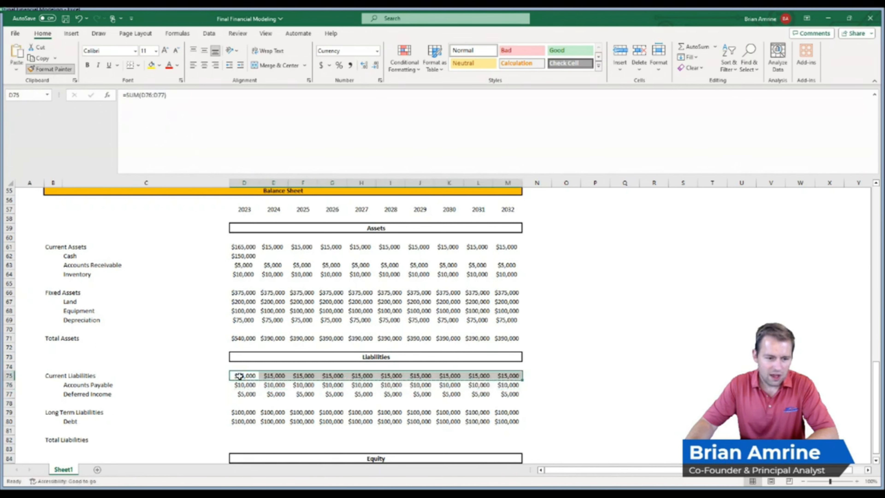
Calculate 2023 Total Liabilities in D82 as Current Liabilities plus Long Term Liabilities, =D75+D79.
left_click(245, 437)
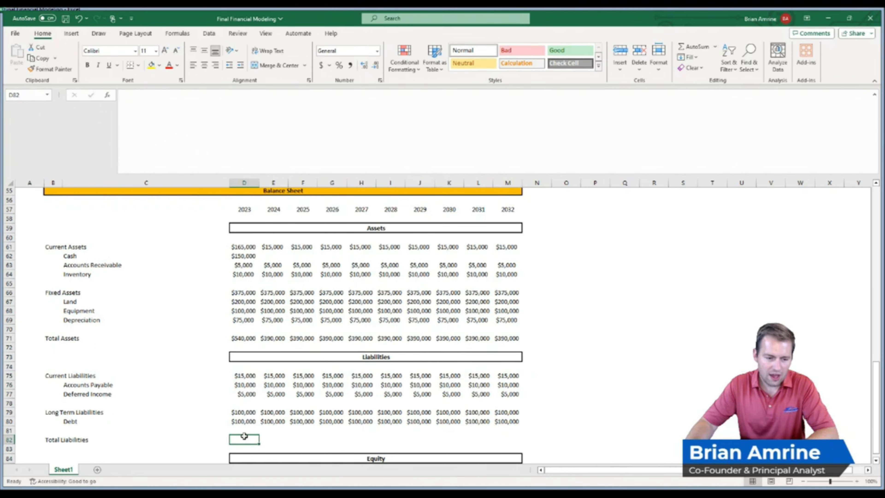
type("=")
left_click(241, 374)
type("+")
left_click(247, 411)
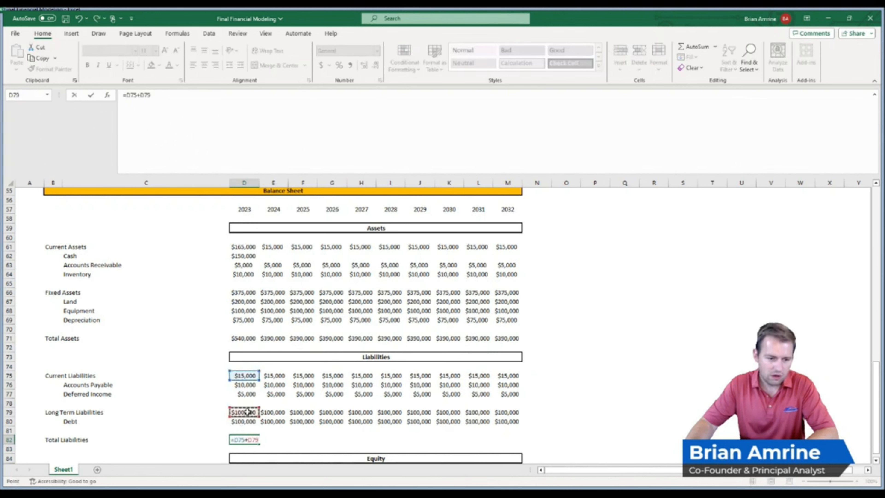
key("Return")
Fill the Total Liabilities formula across through 2032 and center the liabilities values in D75:M82.
left_click(249, 440)
left_click_drag(258, 444, 244, 376)
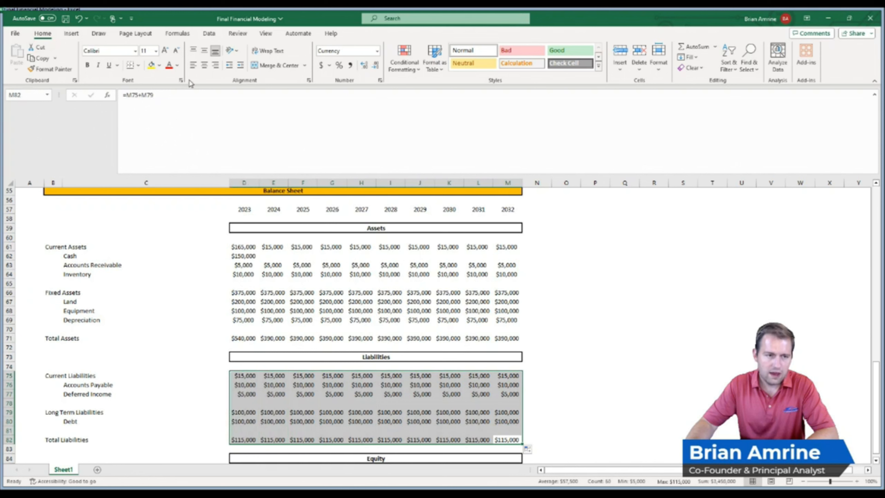
left_click(205, 66)
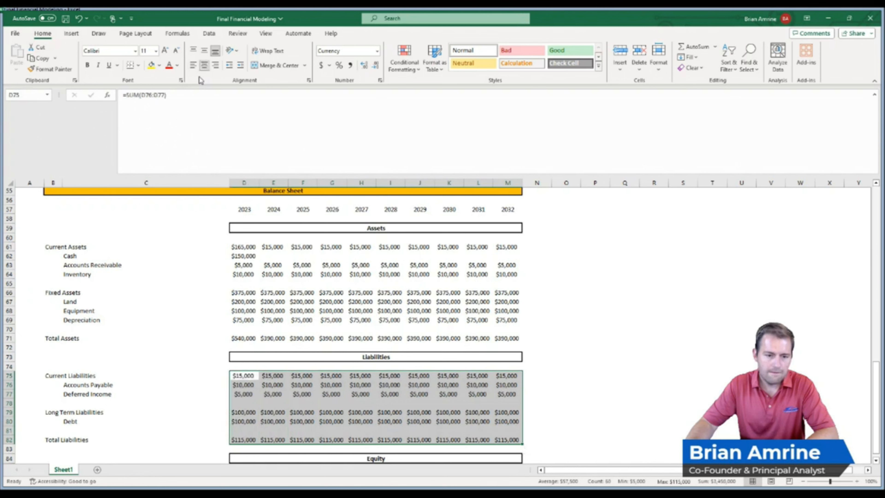
left_click(543, 398)
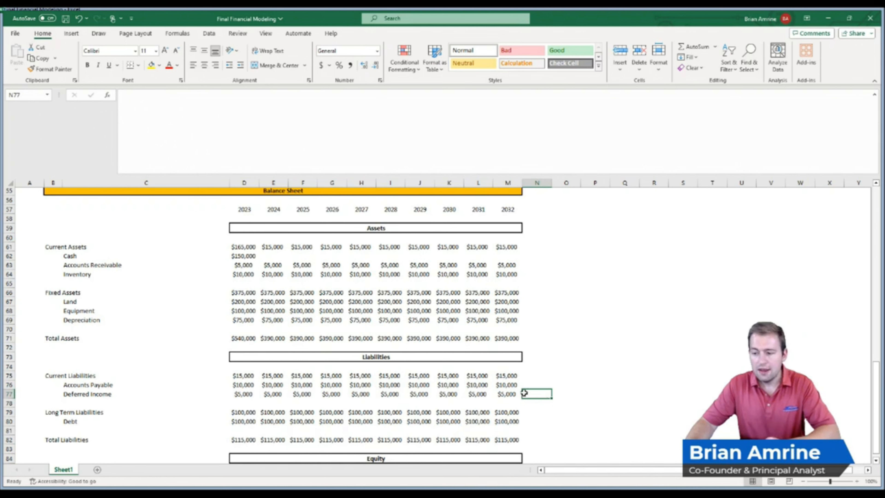
Insert a row at row 81 above Total Liabilities and add a bottom border across D81:M81.
left_click(15, 430)
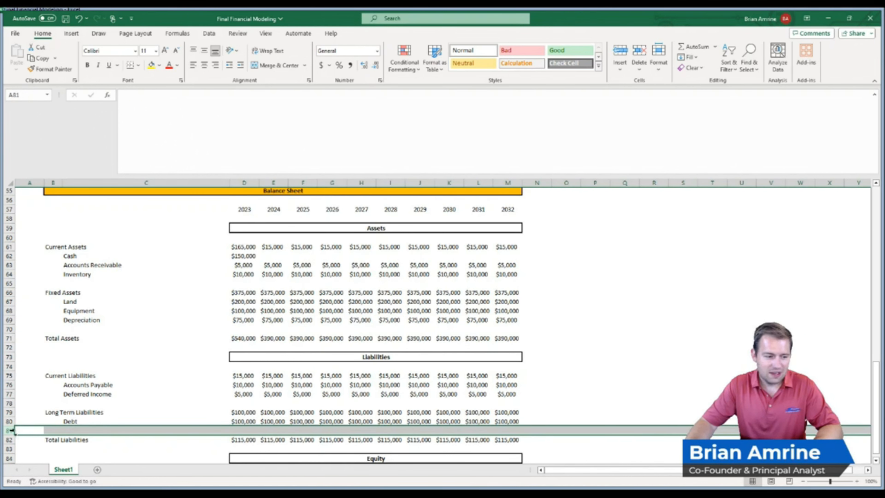
key("ctrl+shift+plus")
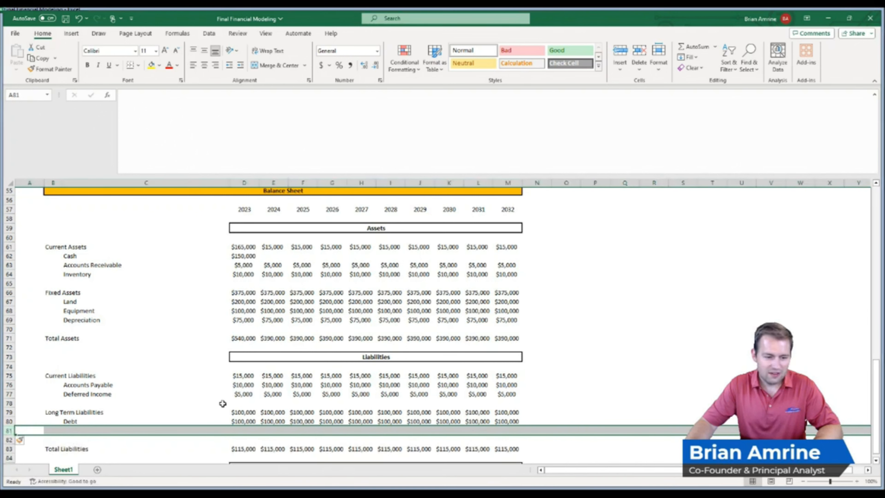
left_click_drag(512, 431, 256, 433)
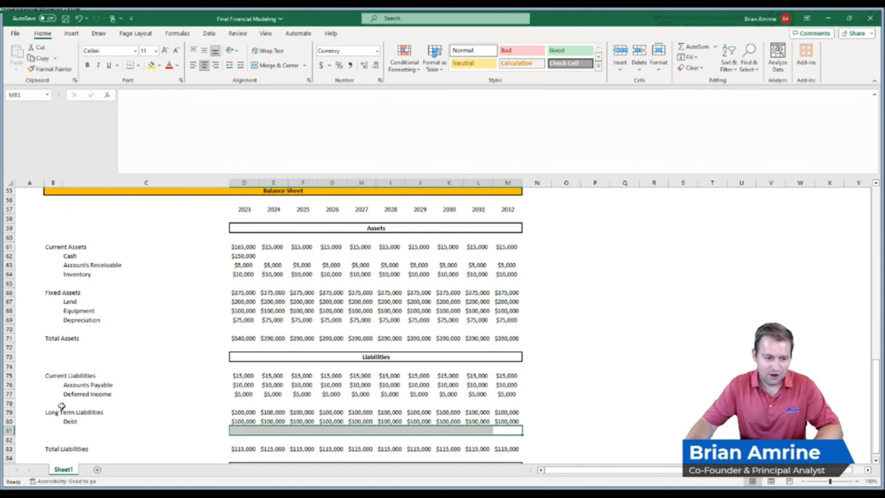
Insert a row at row 70 above Total Assets and add a bottom border across D70:M70.
left_click(10, 330)
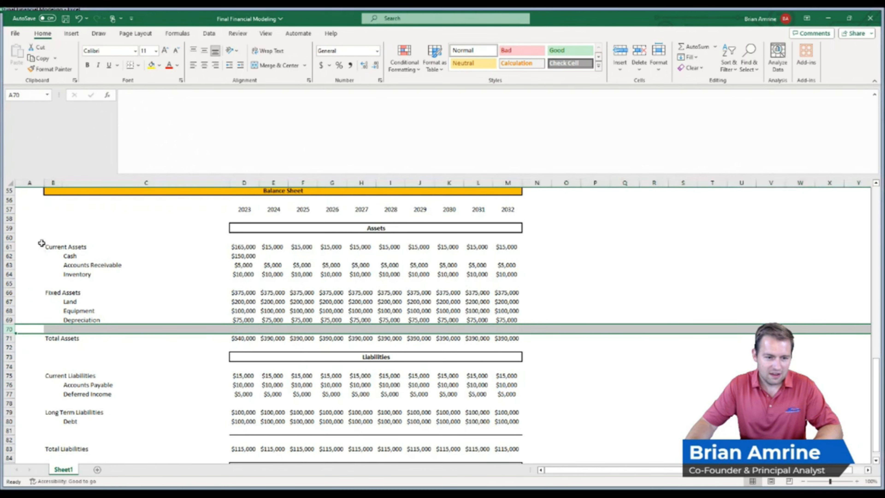
key("ctrl+shift+plus")
left_click(503, 328)
left_click_drag(504, 329, 244, 329)
left_click(130, 67)
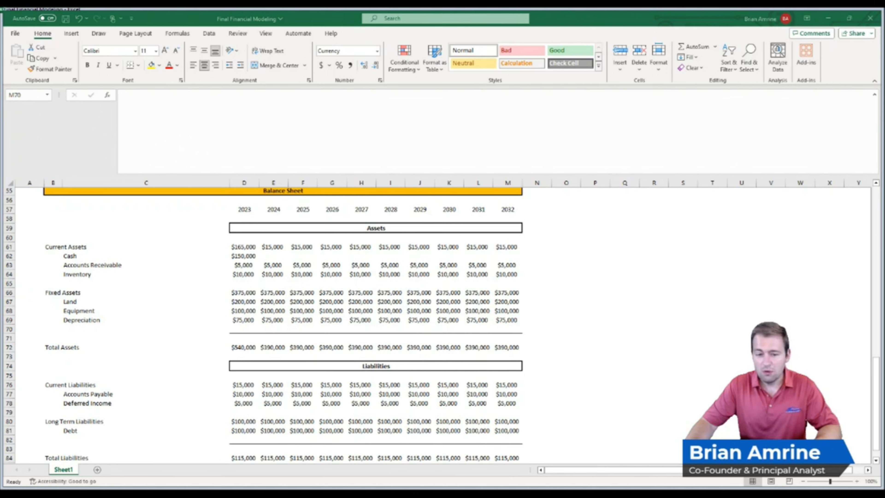
left_click(562, 331)
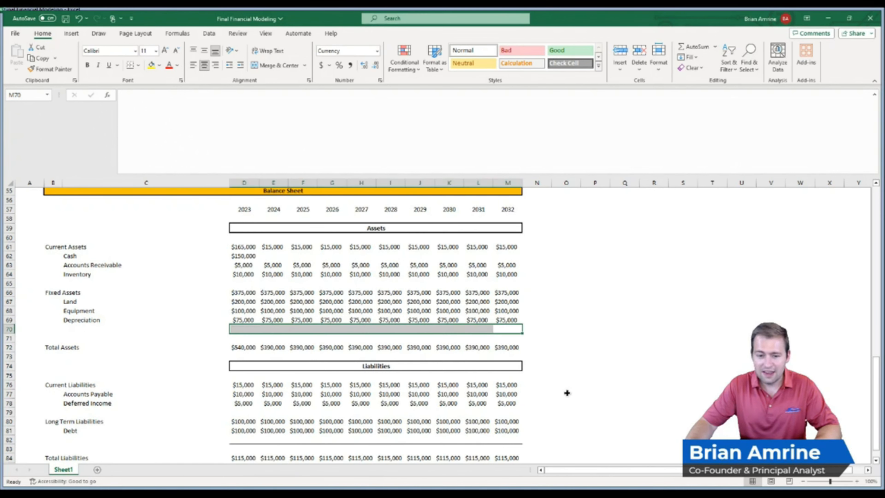
Add a Paid in Capital row label in B88 beneath the Equity heading.
left_click(566, 378)
mouse_move(561, 394)
left_mouse_down()
mouse_move(570, 476)
mouse_move(570, 400)
left_mouse_up()
left_click(408, 334)
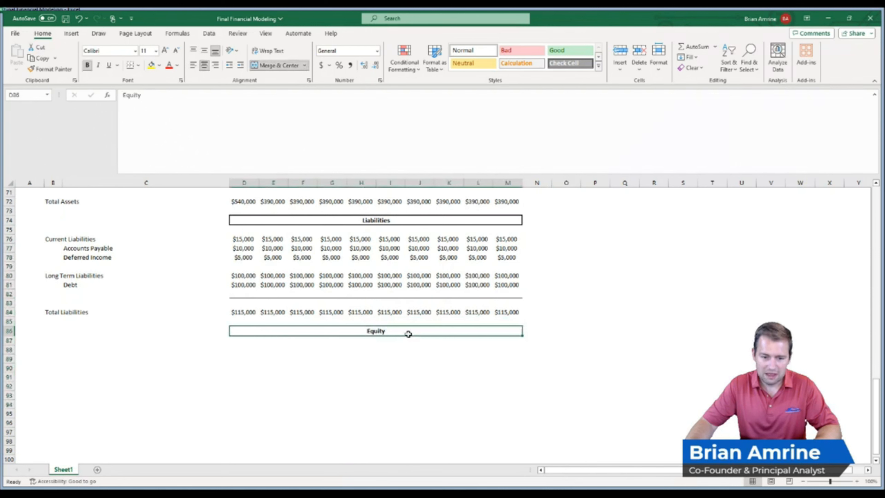
left_click(155, 348)
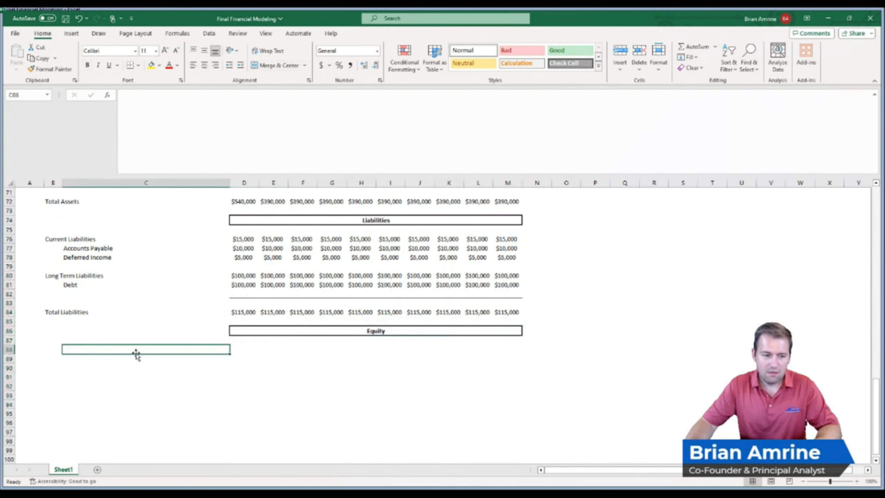
left_click(57, 352)
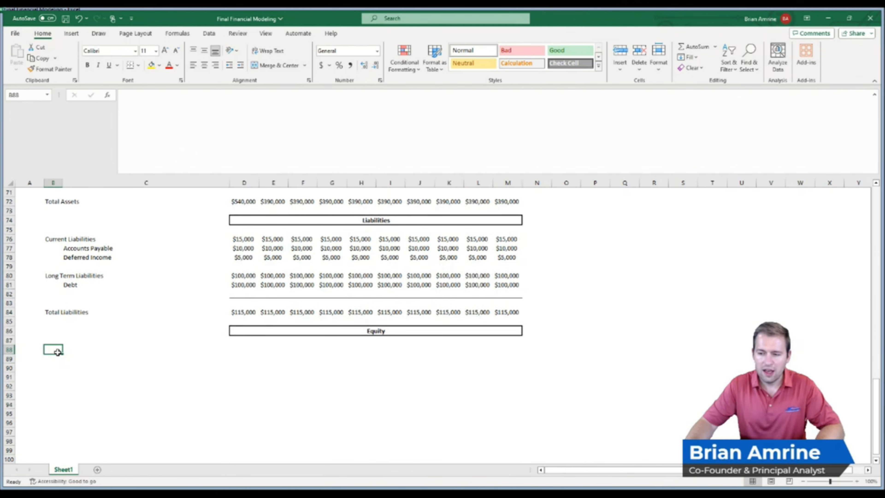
type("A")
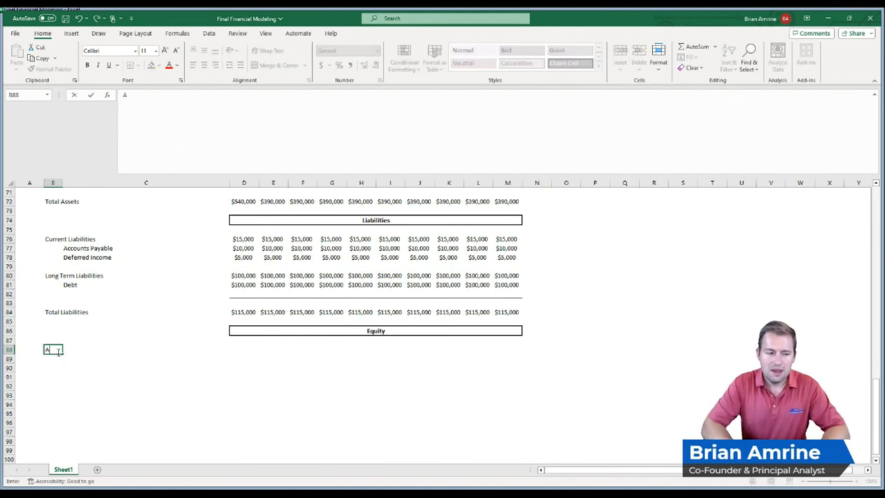
type("aid in Capital")
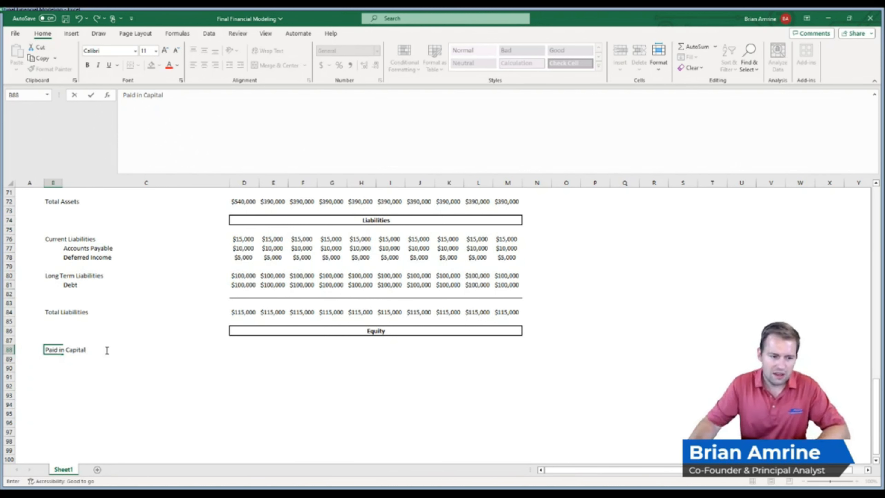
key("Return")
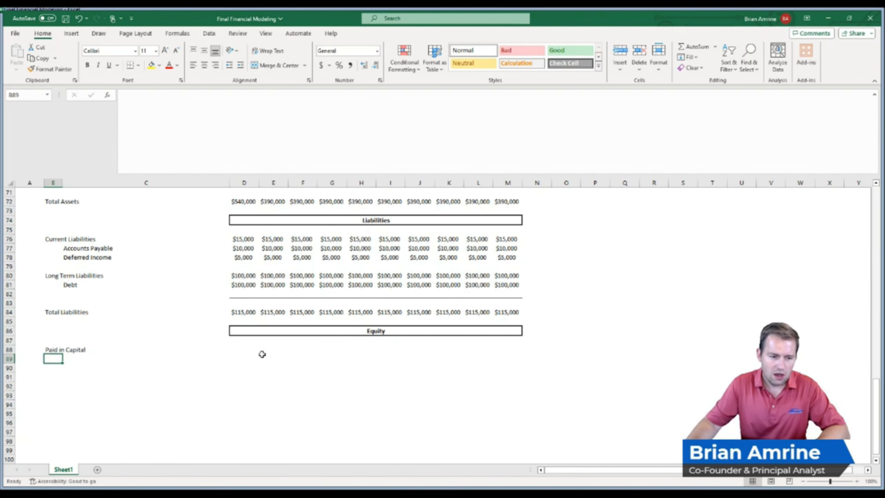
left_click(245, 350)
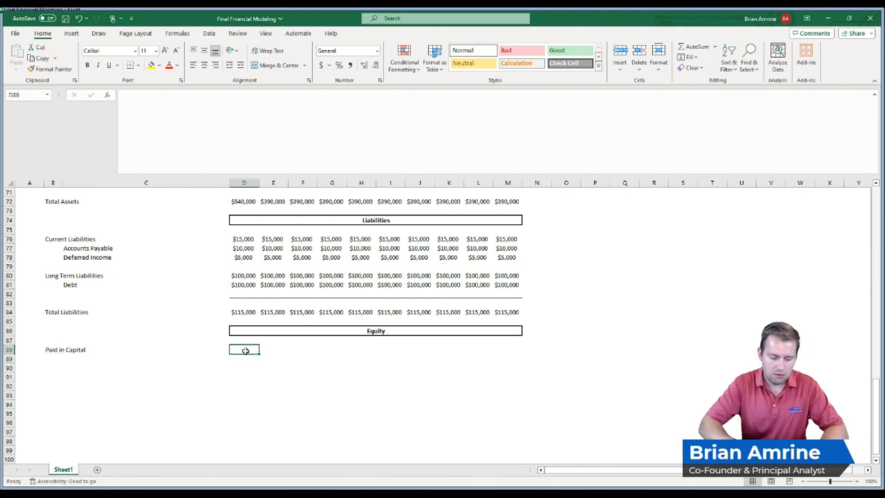
type("$25,000")
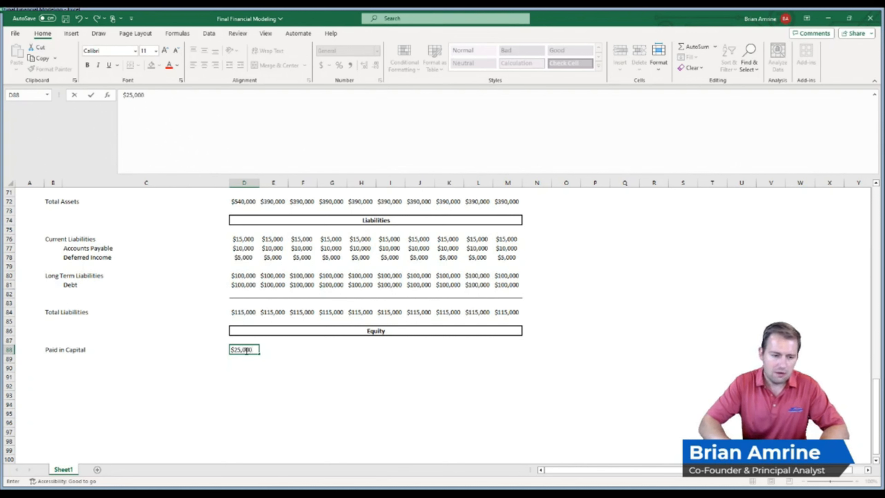
key("BackSpace")
key("BackSpace")
key("BackSpace")
key("BackSpace")
key("BackSpace")
key("BackSpace")
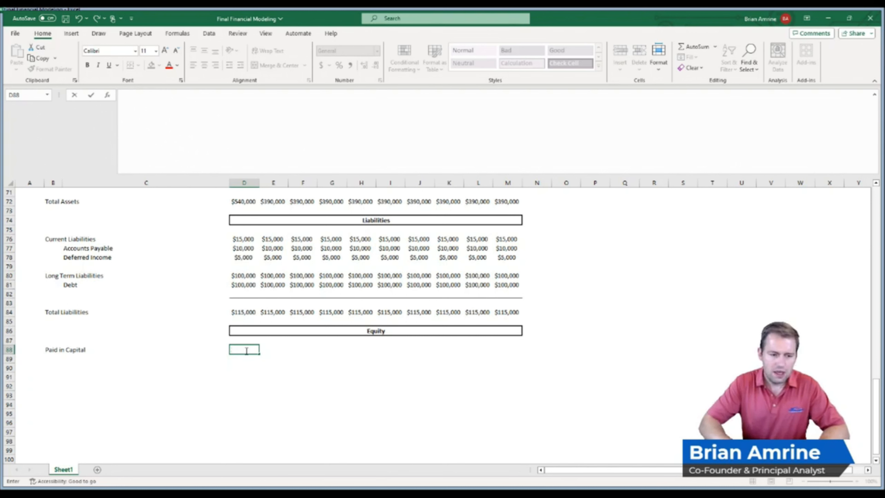
key("Return")
Add the row labels Retained Earnings in B89 and Current Year Earnings in B90.
key("Left")
key("Left")
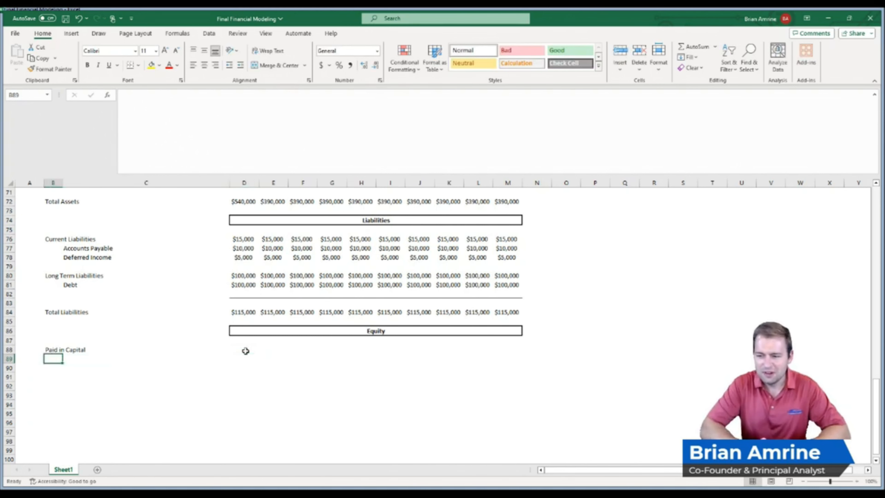
type("Retained Earnings")
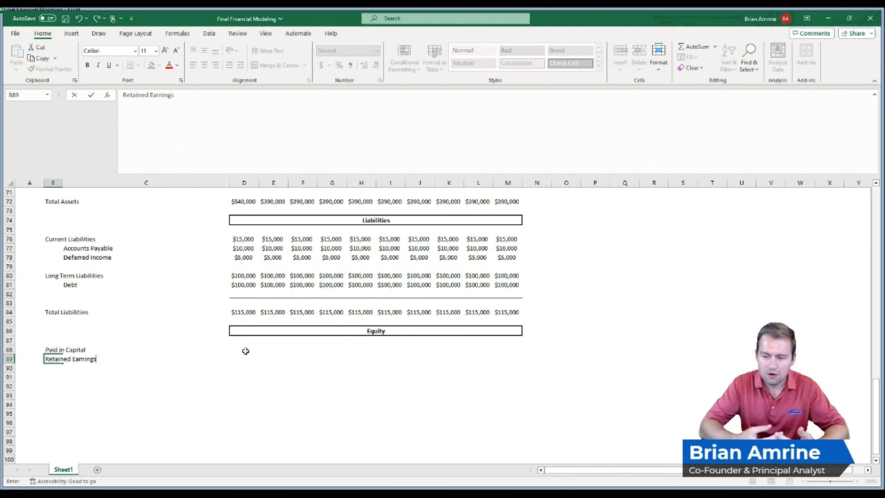
key("Return")
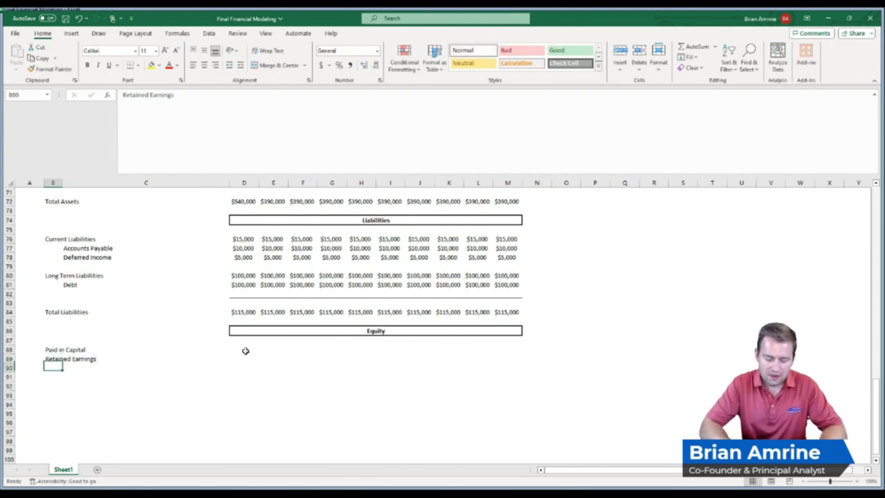
type("Current Year Earnings")
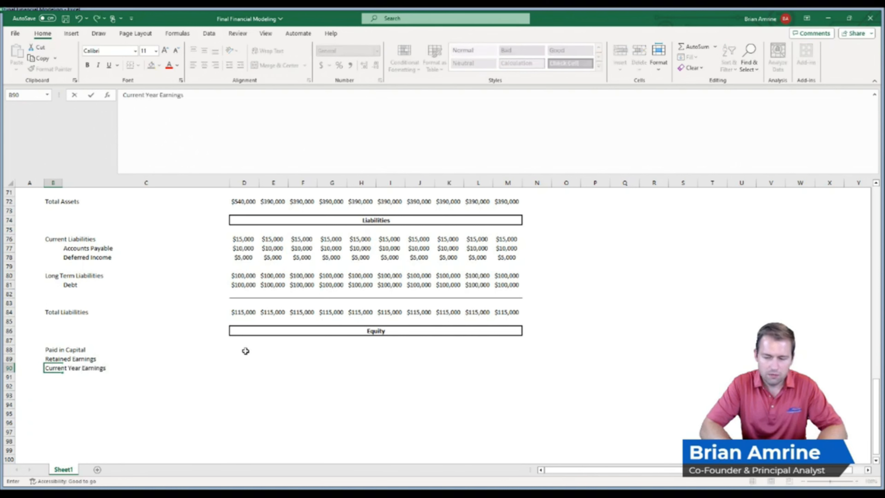
key("Return")
Add a Total Equity label in B92, leaving a blank row below Current Year Earnings.
key("Return")
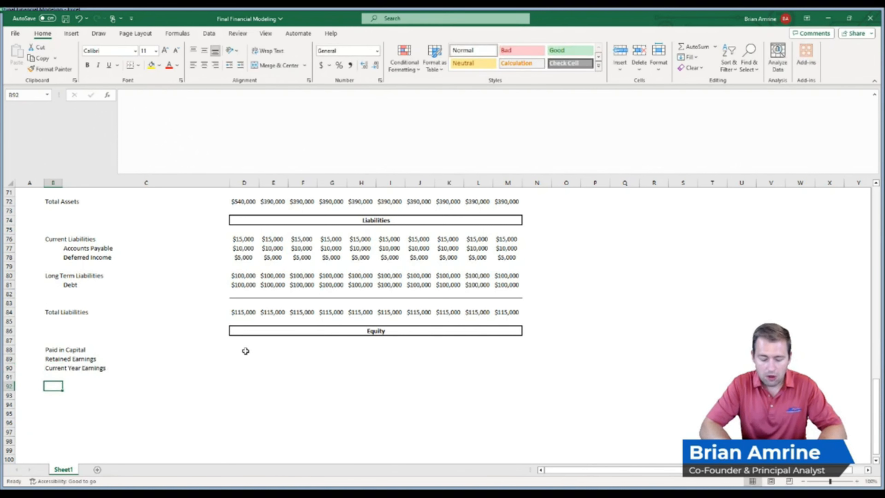
type("Total")
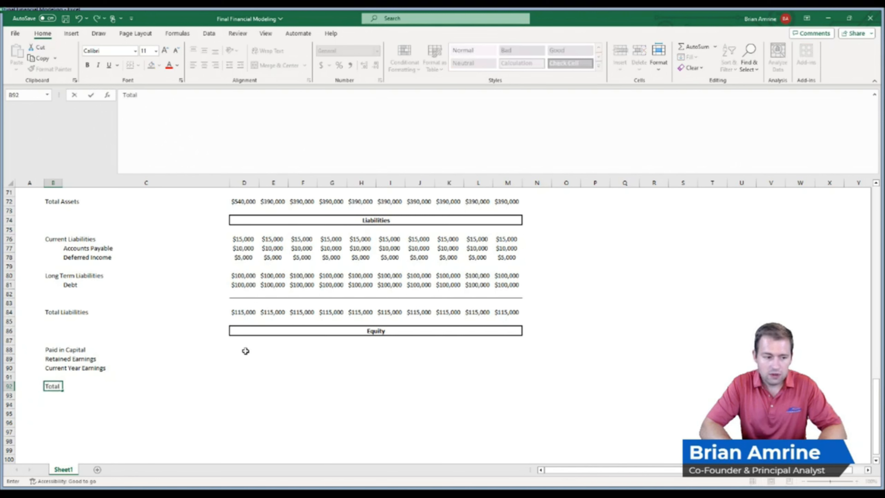
type(" Equ")
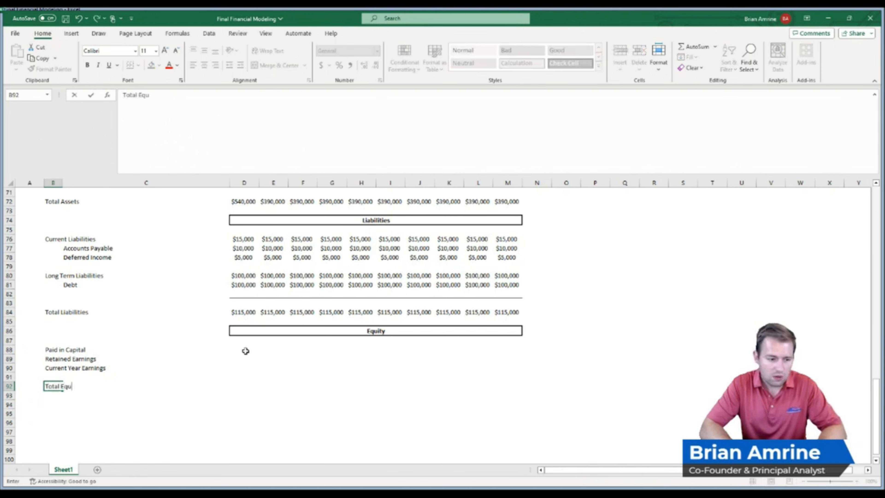
type("ity")
key("Return")
Add a Total Liabilities & Equity label in B94, leaving a blank row below Total Equity.
key("Return")
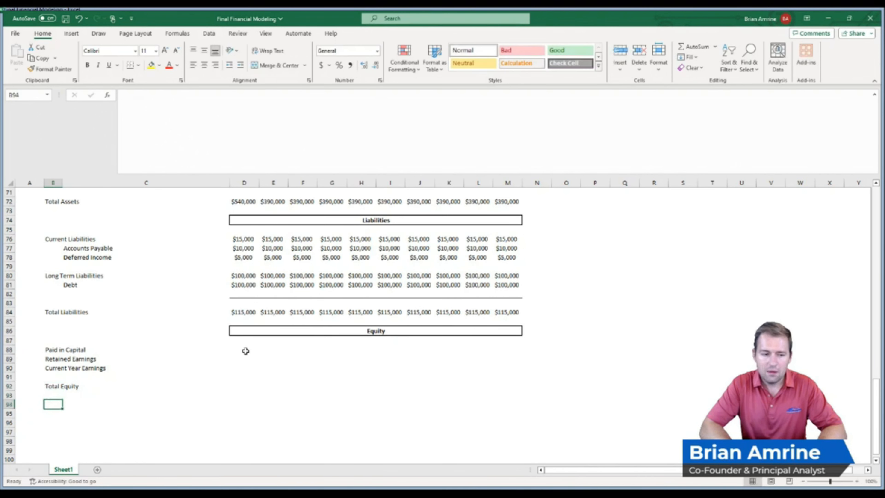
type("To")
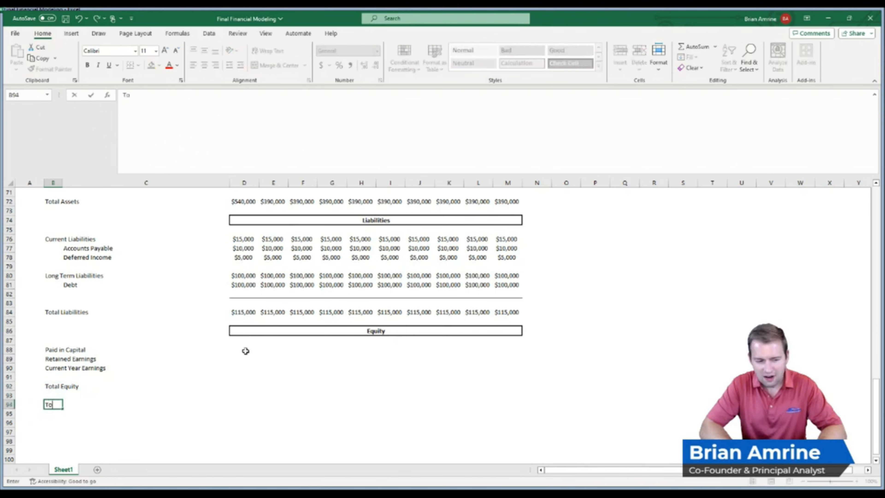
type("tal Equity")
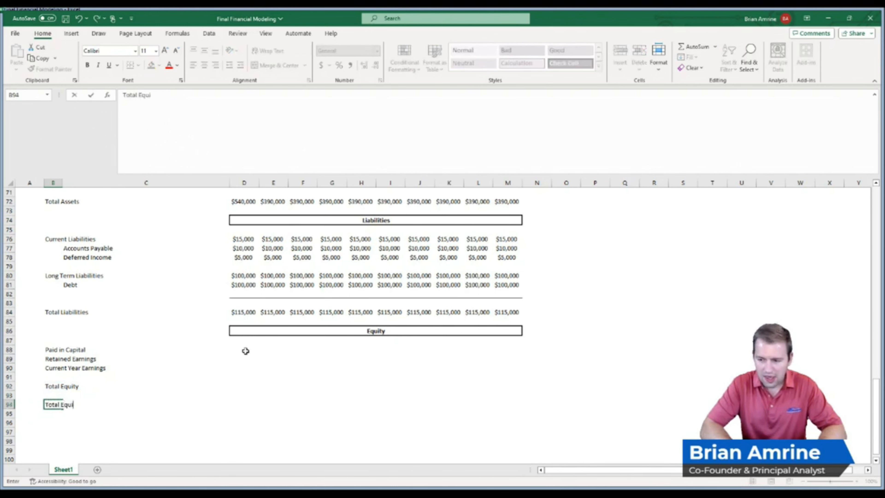
key("BackSpace")
key("BackSpace")
key("BackSpace")
key("BackSpace")
key("BackSpace")
key("BackSpace")
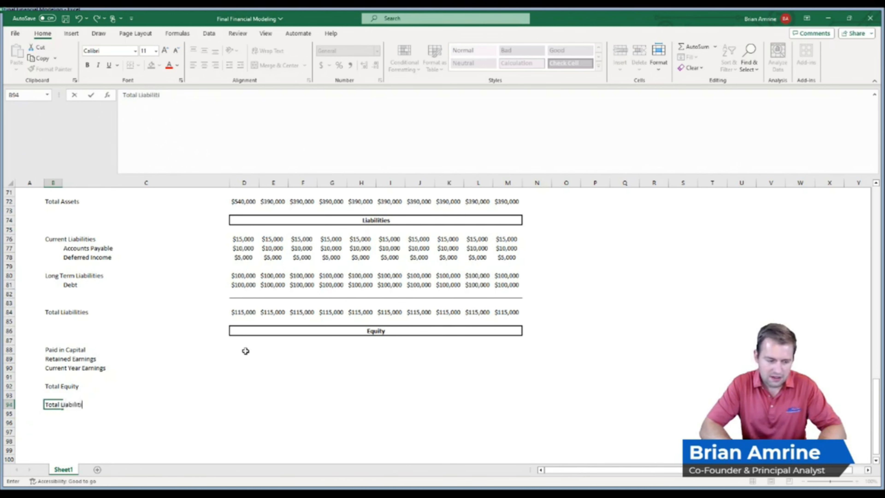
type("& Equity")
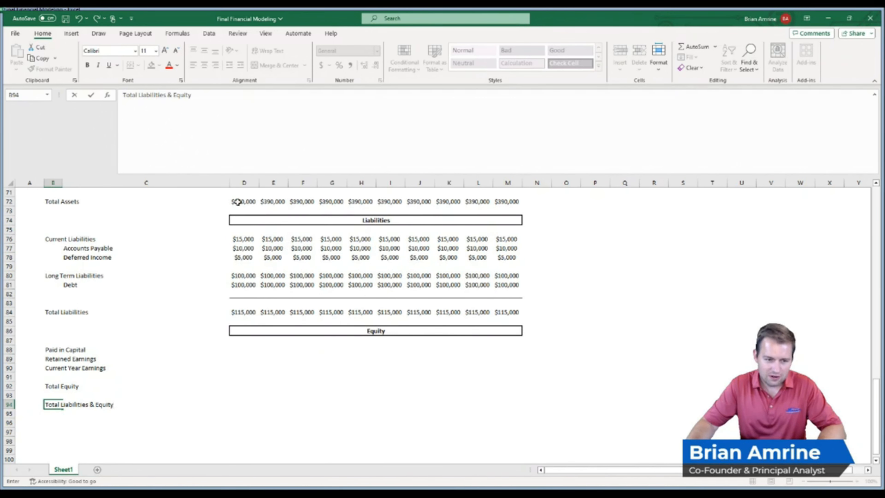
key("Return")
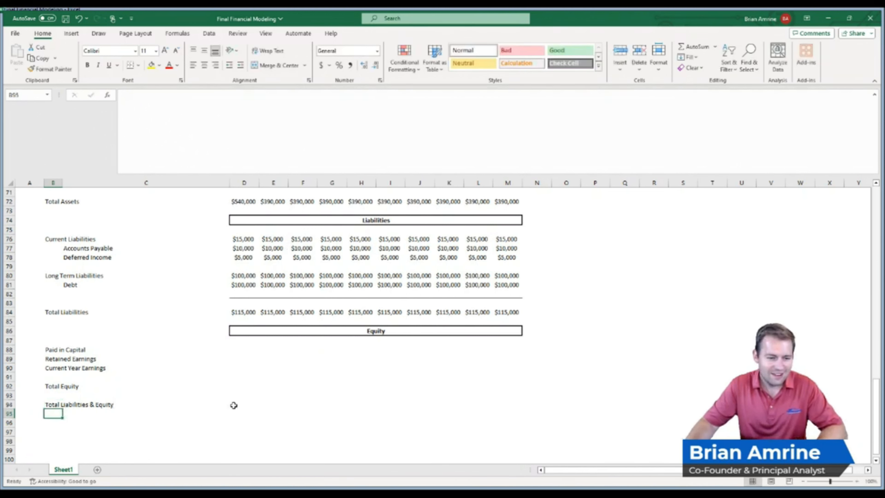
left_click_drag(49, 349, 54, 370)
key("ctrl+c")
left_click_drag(876, 403, 843, 386)
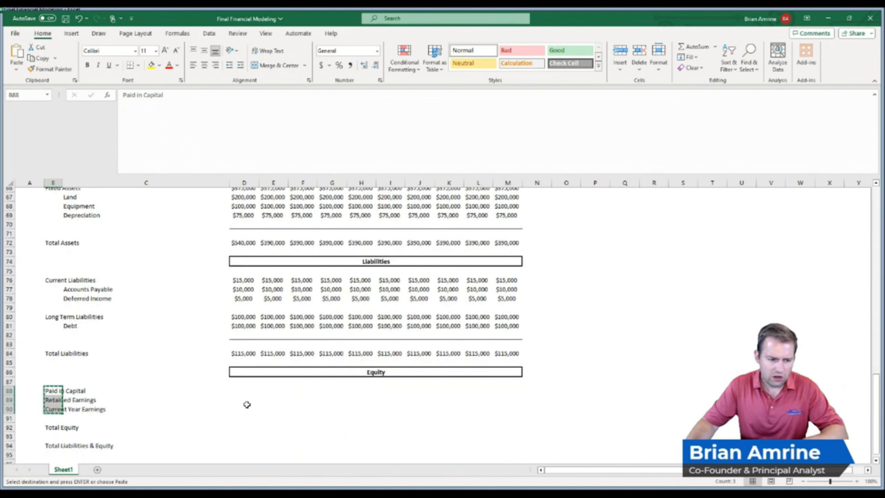
left_click(51, 408)
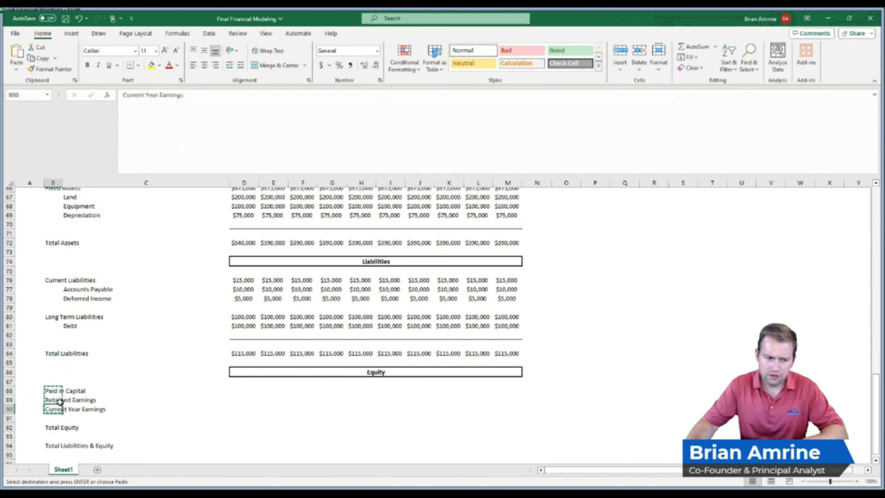
left_click(226, 409)
Link 2023 Current Year Earnings in D90 to Net Income with =D53 and fill the formula across through 2032.
left_click(248, 409)
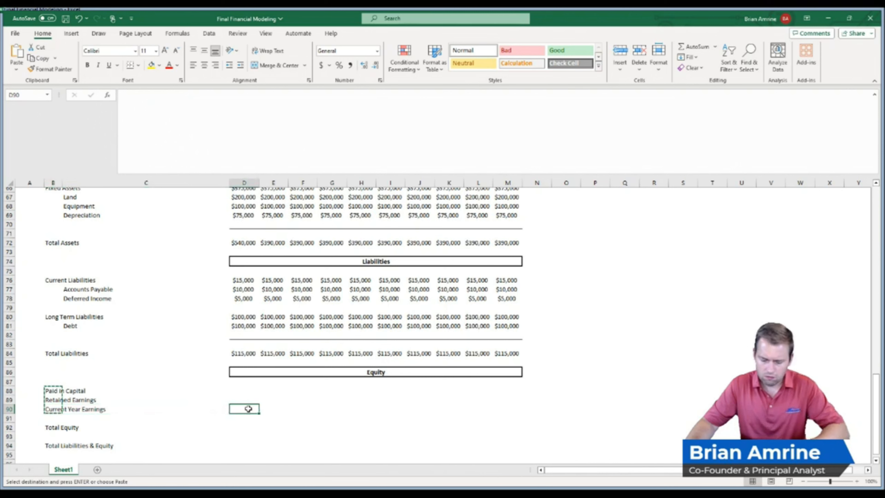
type("=")
scroll(879, 408, "up", 8)
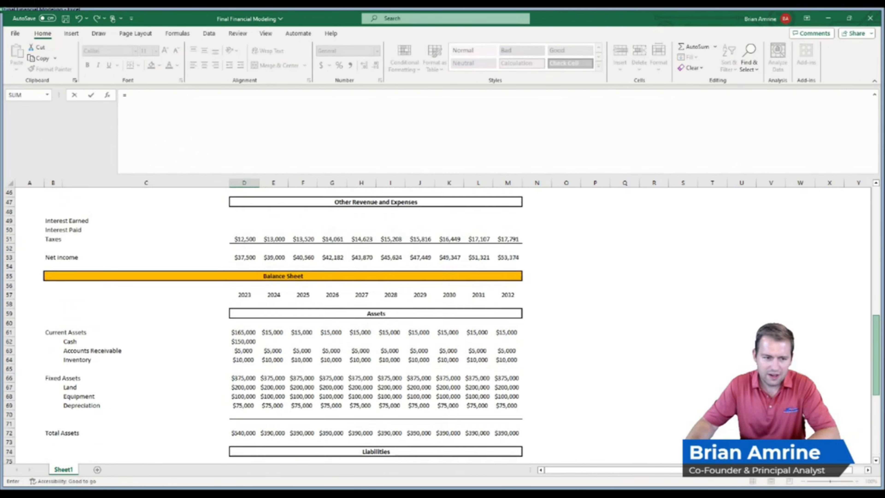
scroll(443, 326, "up", 1)
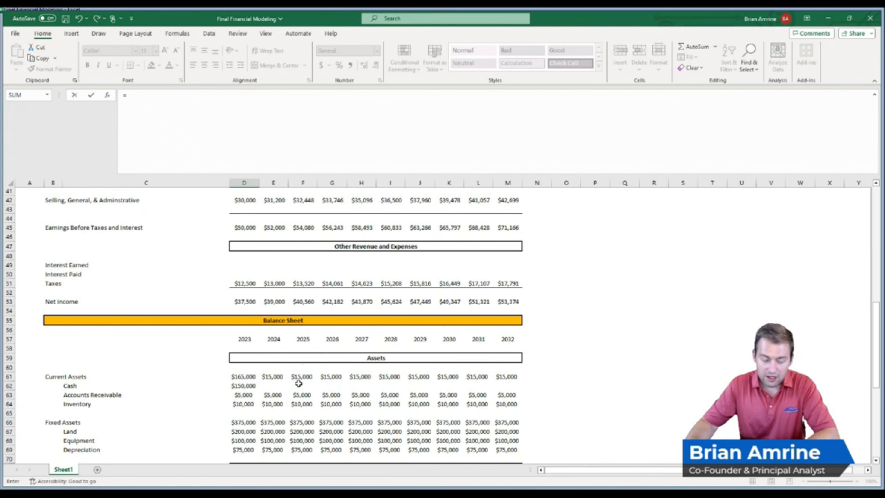
left_click(247, 299)
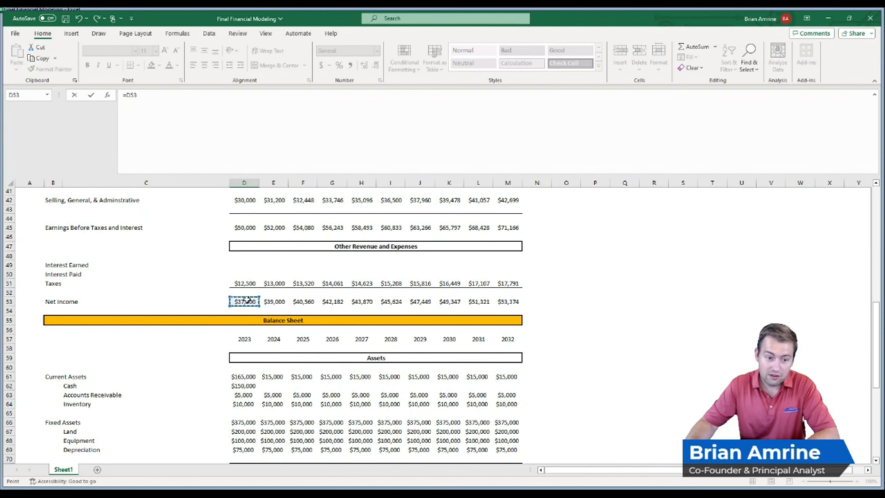
key("Return")
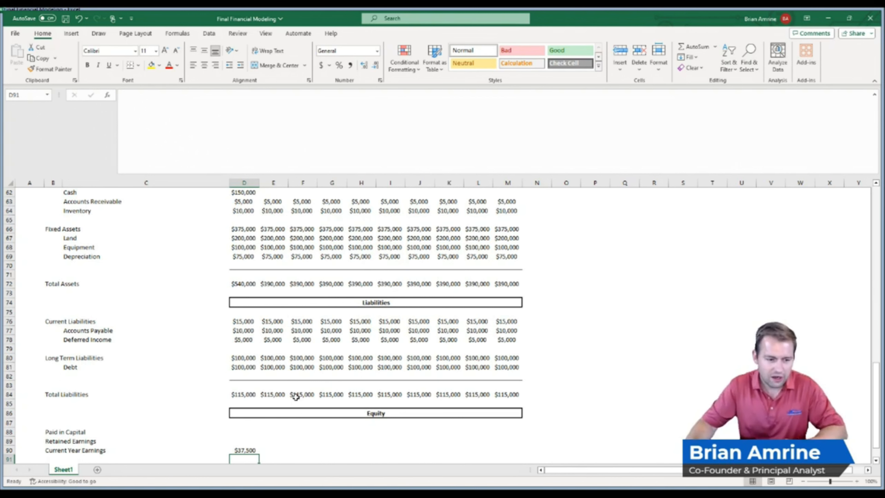
left_click(253, 453)
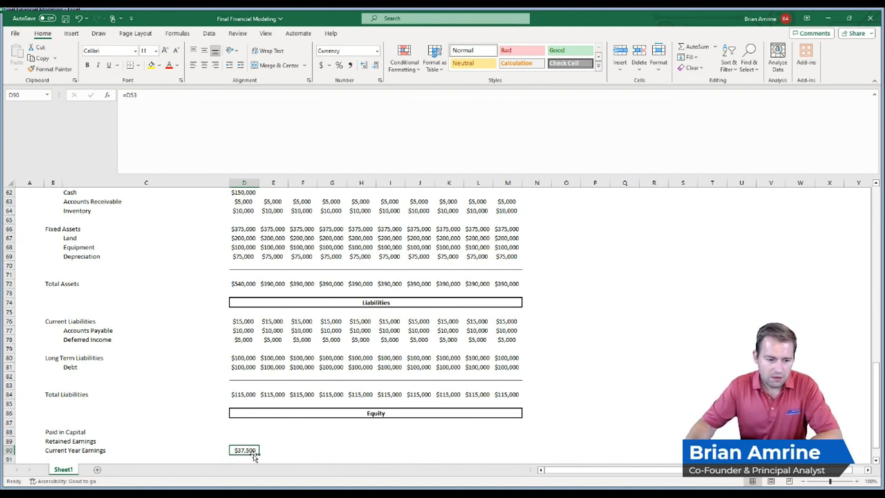
left_click_drag(259, 455, 513, 456)
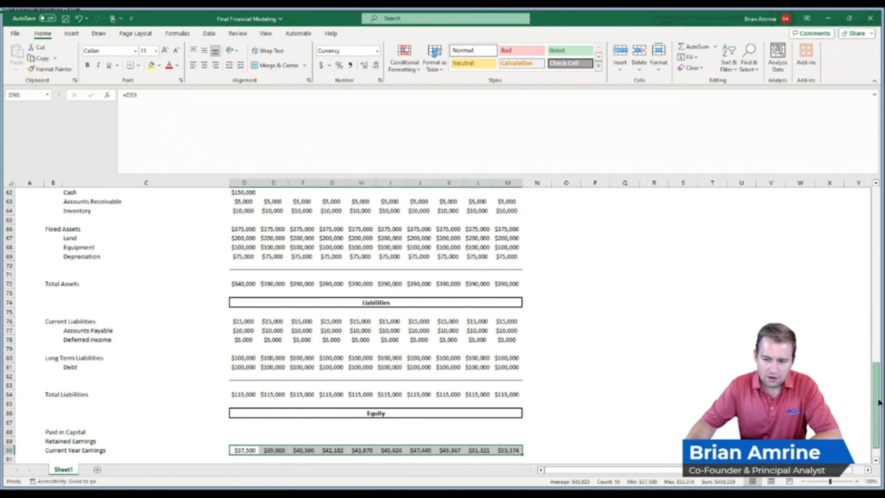
Calculate 2023 Total Equity in D92 as the sum of the three equity rows, =sum(D88:D90).
scroll(506, 436, "down", 1)
left_click(237, 443)
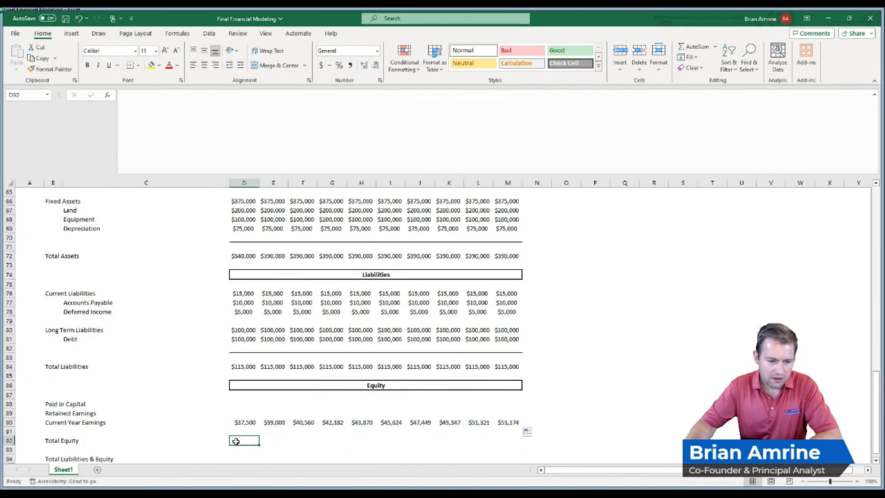
type("=sum(")
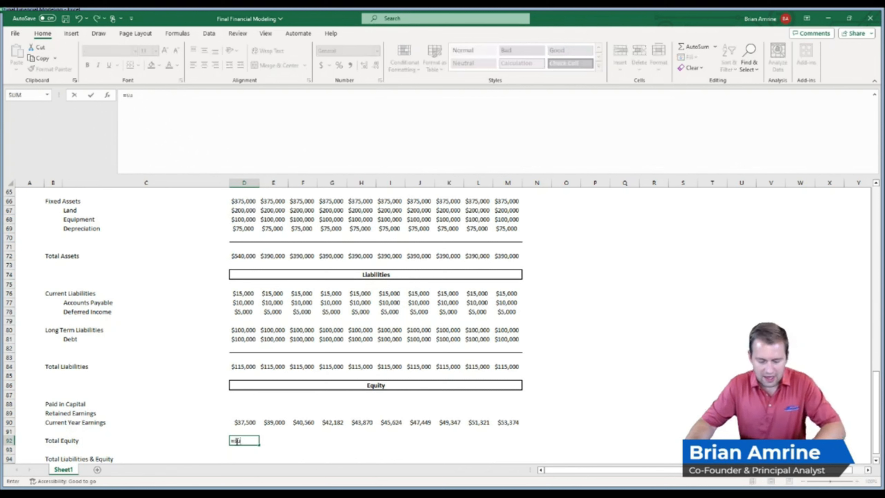
left_click_drag(239, 407, 241, 423)
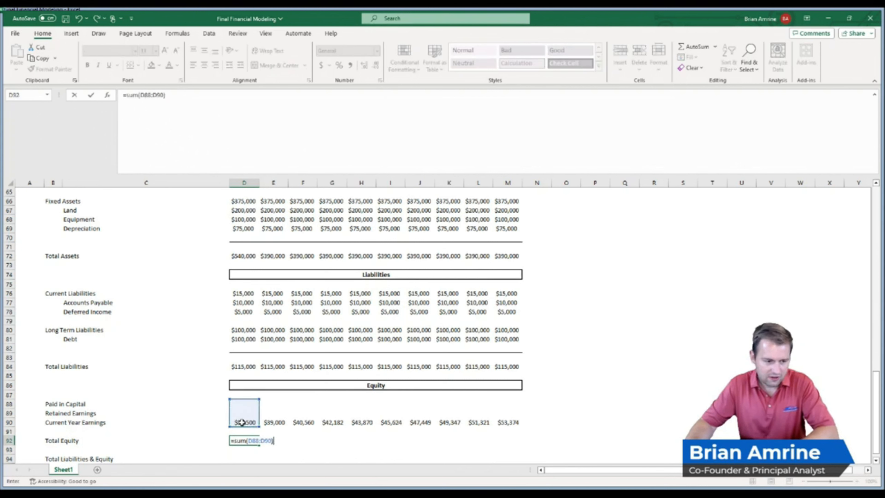
key("Return")
Calculate 2023 Total Liabilities & Equity in D94 by adding Total Liabilities and Total Equity, =D84+D92.
key("Down")
key("Down")
key("Up")
type("=")
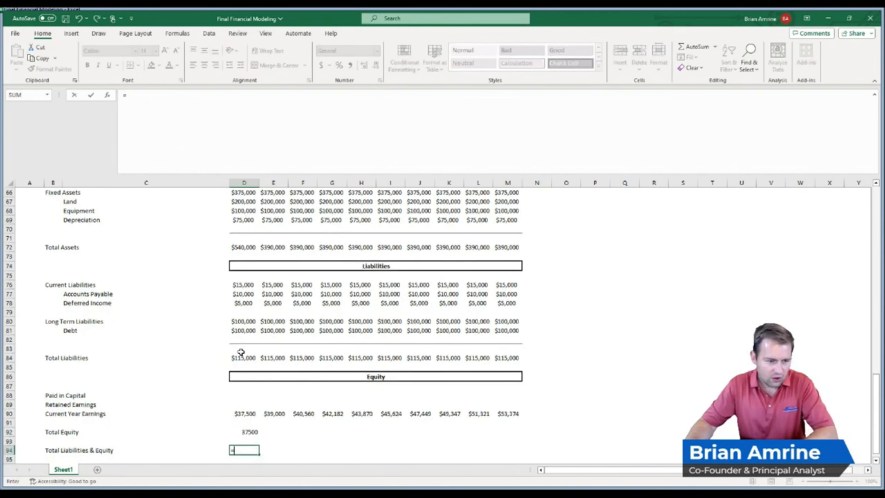
left_click(241, 358)
type("+")
left_click(247, 431)
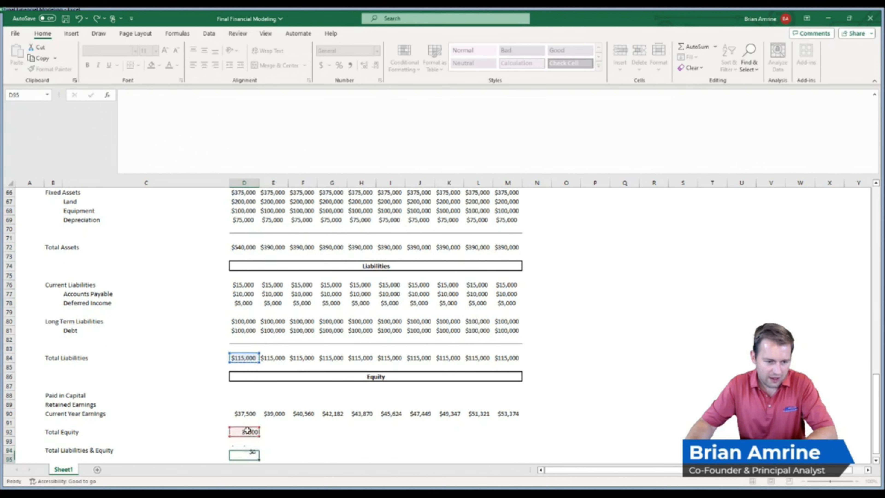
key("Return")
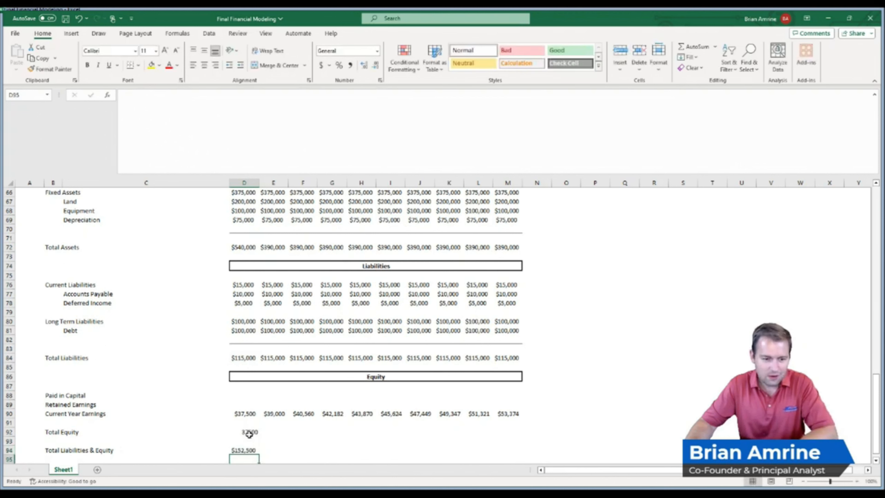
Fill the Total Equity and Total Liabilities & Equity formulas across through 2032, and copy the Current Year Earnings currency format onto the Total Equity row.
left_click_drag(245, 414, 345, 407)
left_click_drag(249, 432, 522, 451)
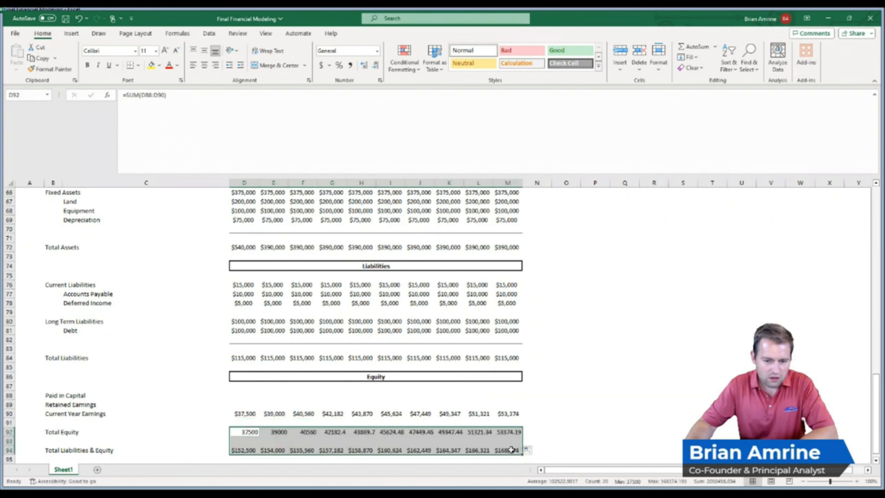
left_click_drag(246, 413, 514, 414)
left_click(51, 69)
left_click(243, 434)
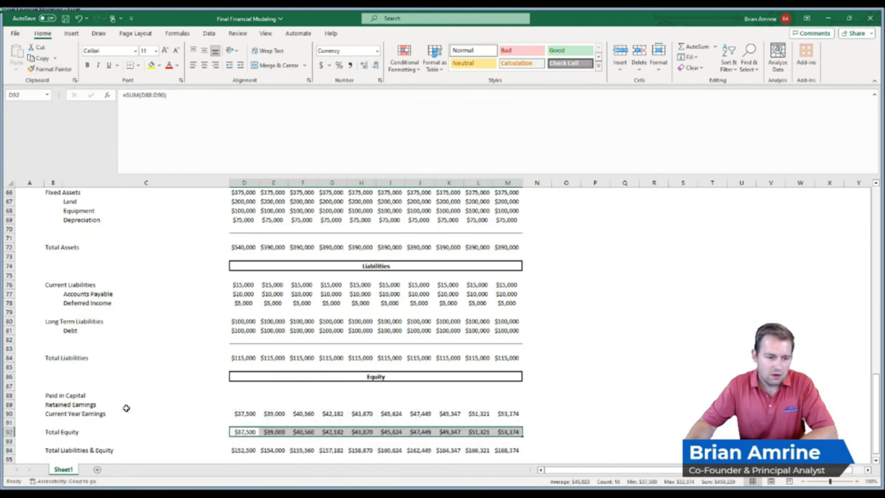
Copy the Paid in Capital label into the inputs list above Starting Accounts Payable, and insert a blank row above it.
left_click(79, 395)
left_click(54, 396)
key("ctrl+c")
left_click_drag(875, 410, 871, 214)
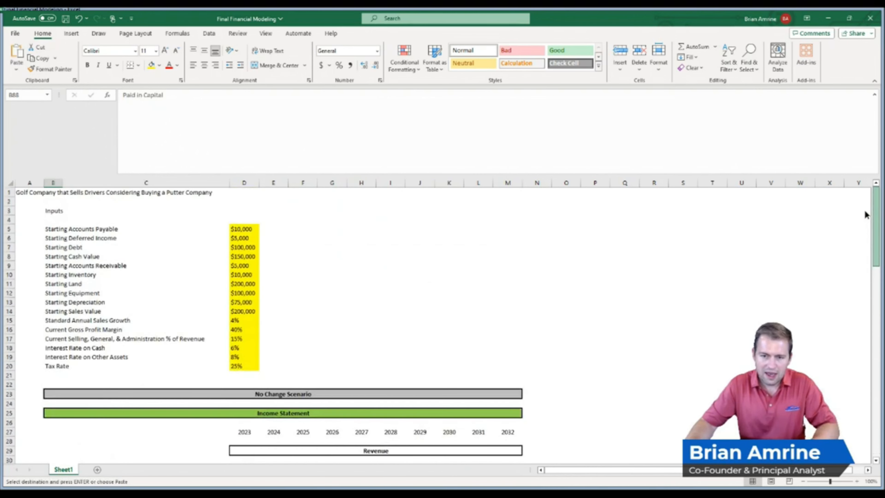
left_click(57, 219)
key("ctrl+v")
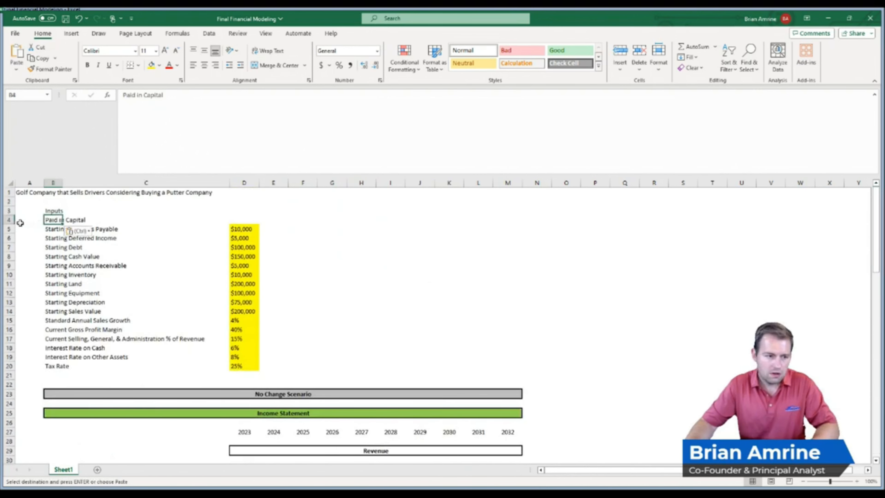
left_click(7, 220)
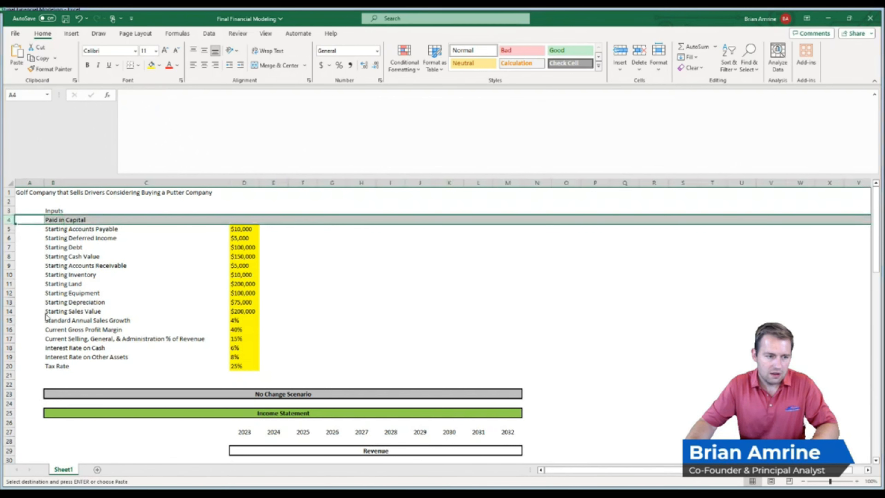
key("ctrl+shift+plus")
Enter $25,000 as the Paid in Capital input in D5, and format it with yellow fill and left alignment.
left_click(236, 227)
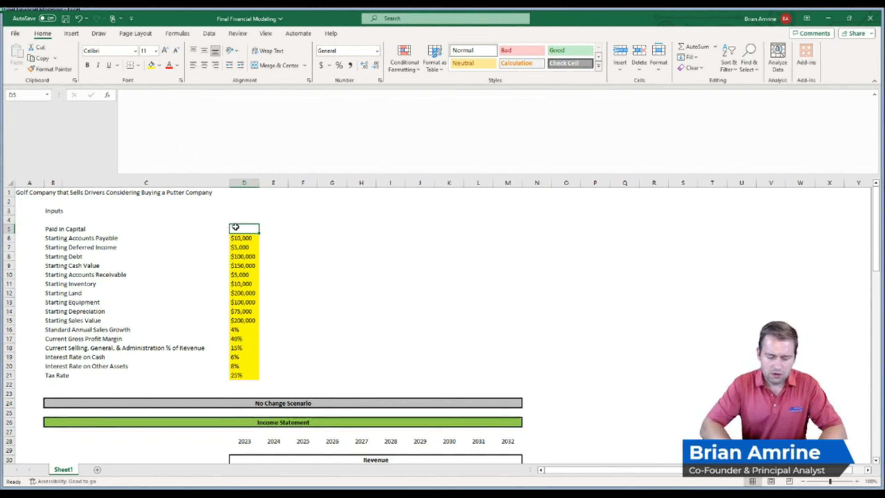
type("$")
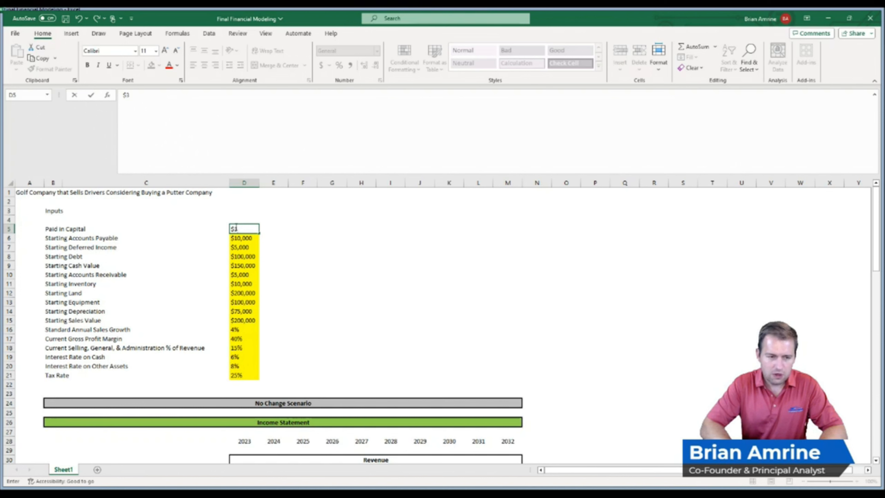
type("25,000")
key("Return")
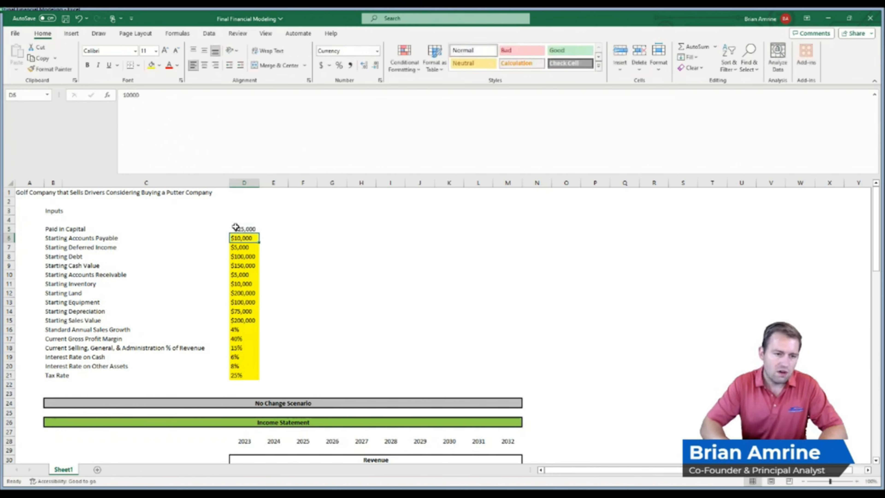
left_click(235, 227)
left_click(151, 65)
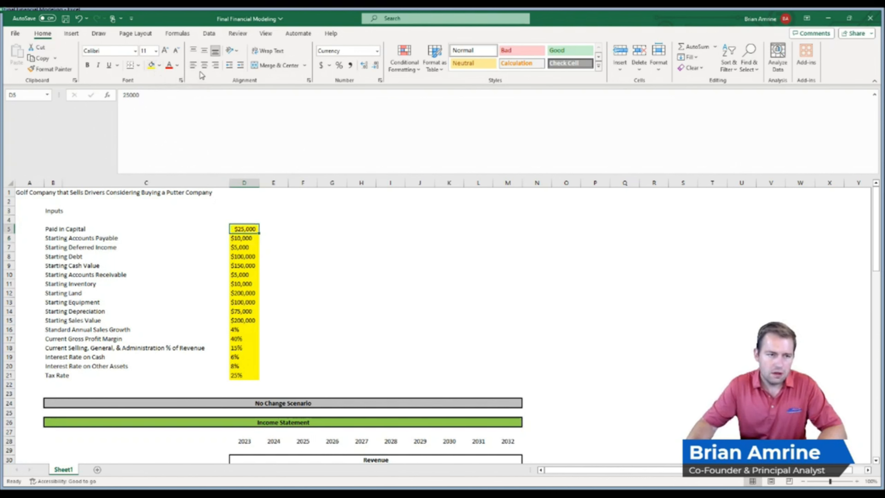
left_click(193, 65)
Link 2023 Paid in Capital in D89 of the equity section to its input with =D5.
left_click_drag(876, 236, 875, 421)
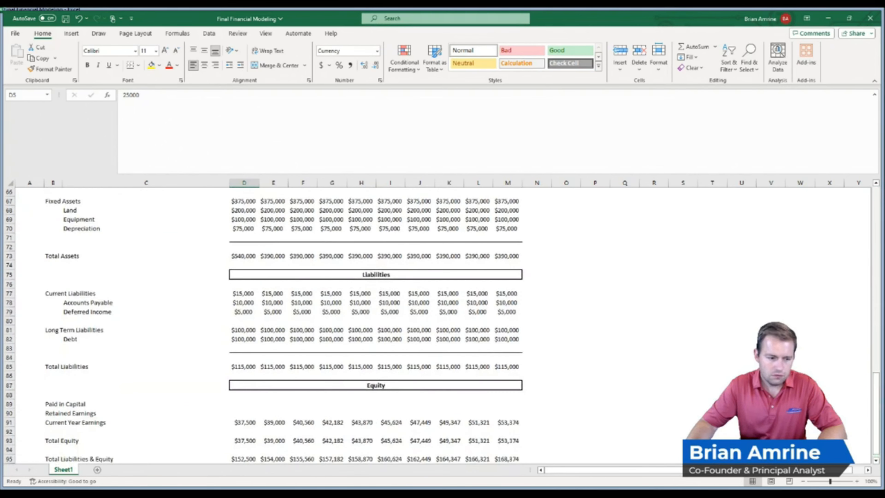
left_click(242, 403)
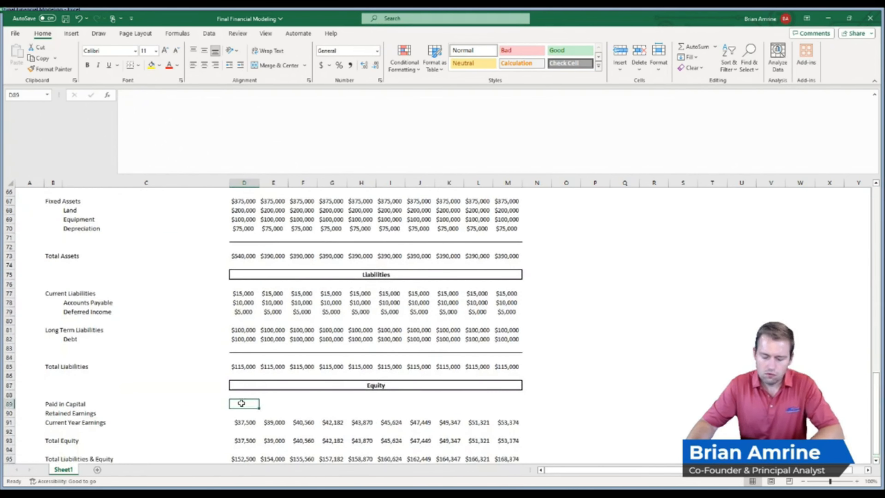
type("=")
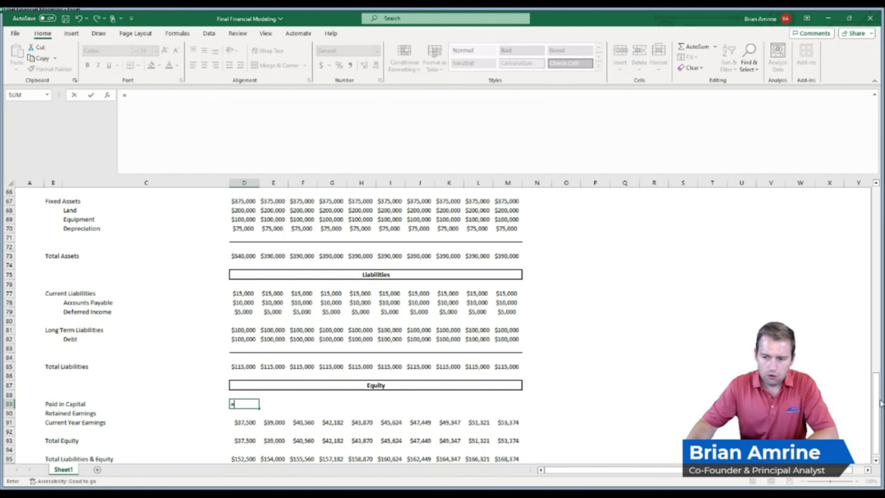
left_click_drag(880, 388, 873, 181)
left_click(251, 229)
key("Return")
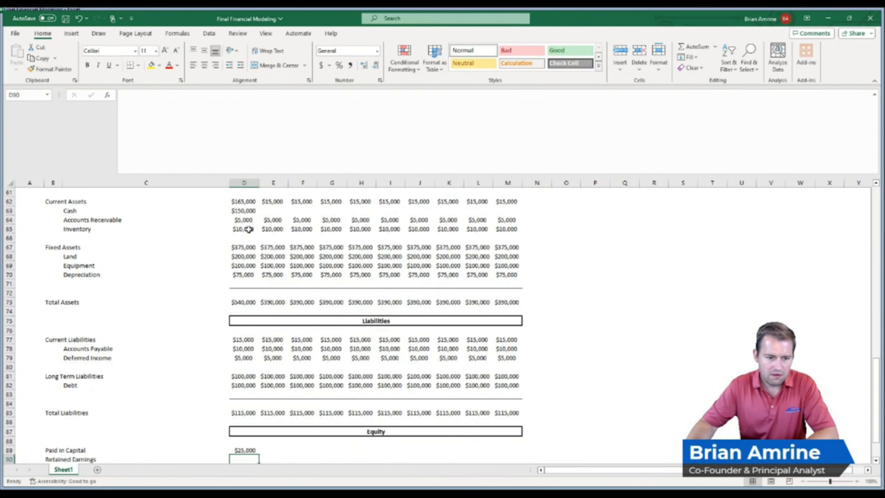
Carry Paid in Capital forward through 2032 starting with =D89 in E89, and center the equity figures in D89:M95.
left_click(266, 449)
scroll(267, 449, "down", 2)
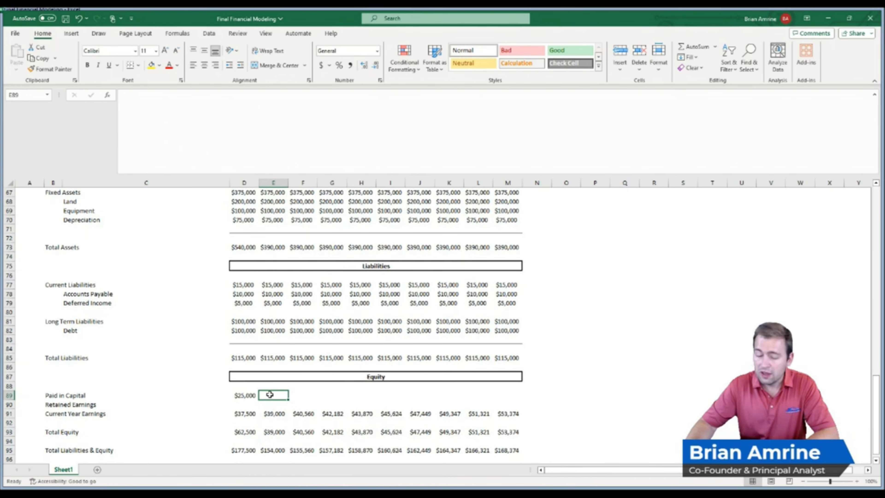
type("=")
left_click(245, 395)
key("ctrl+Return")
left_click_drag(288, 399, 246, 451)
left_click(204, 68)
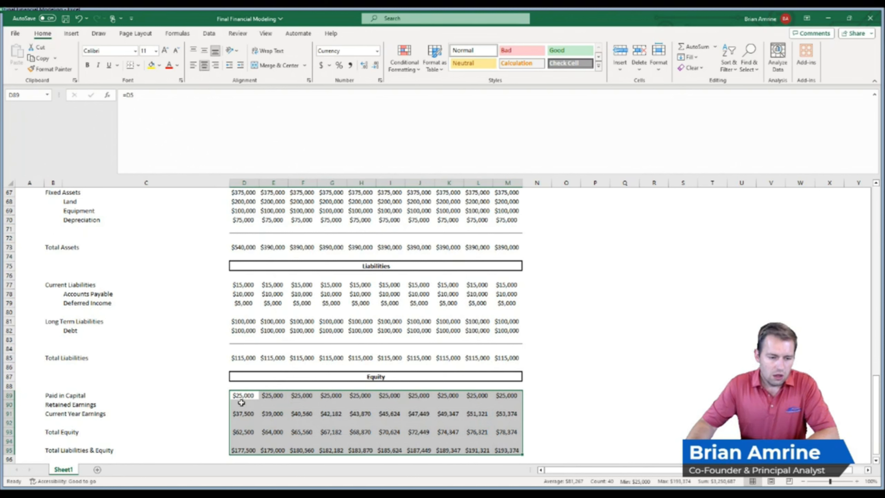
Calculate 2023 Retained Earnings in D90 as total assets less total liabilities, paid in capital and current year earnings, =D73-D85-D89-D91.
left_click(242, 404)
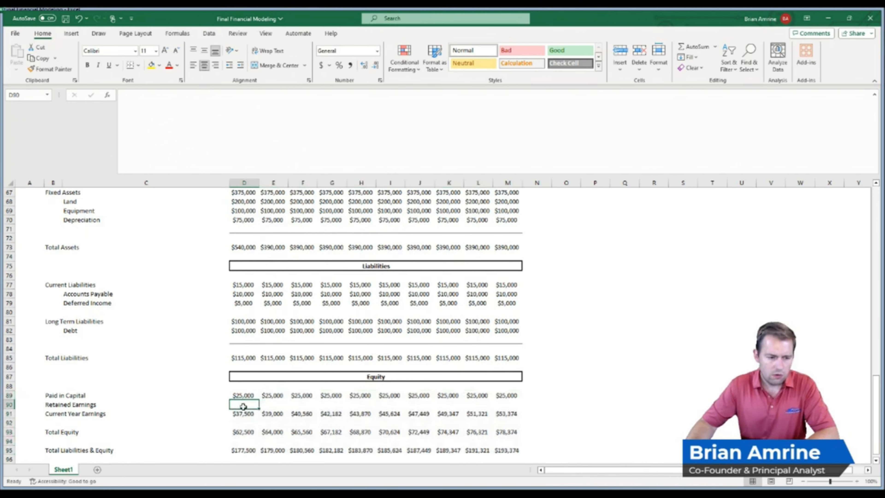
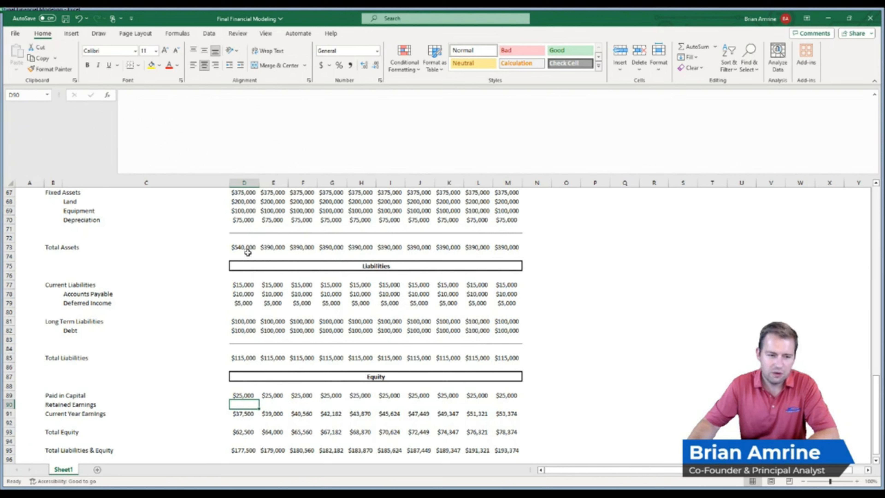
type("=")
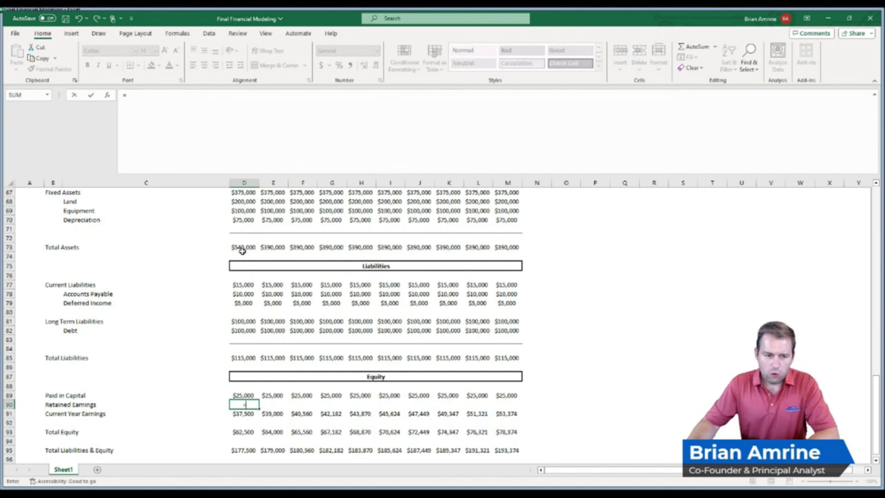
left_click(242, 247)
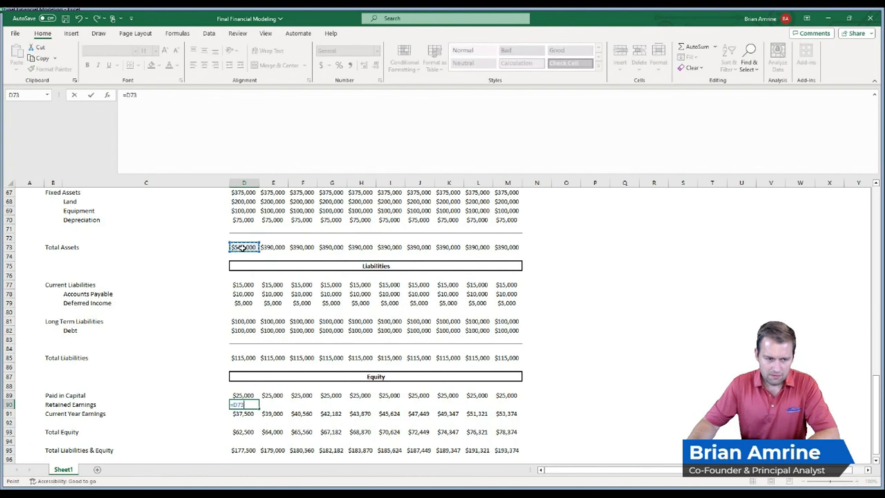
type("-")
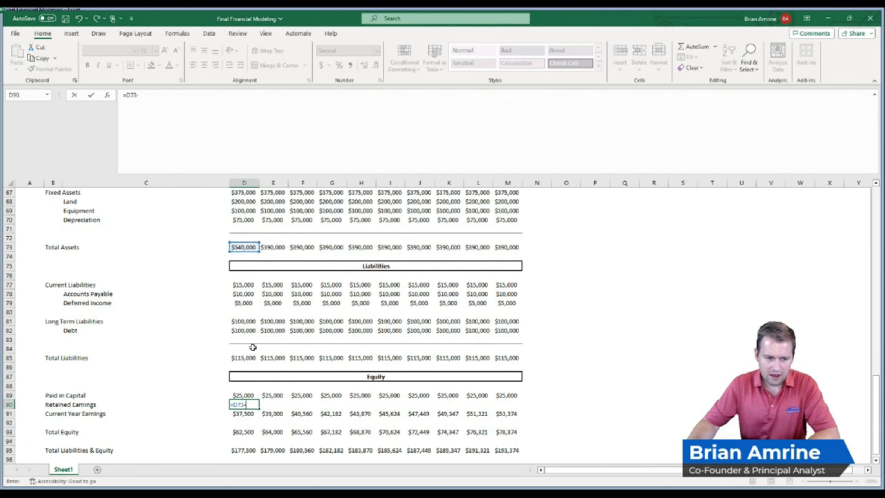
left_click(243, 358)
type("-")
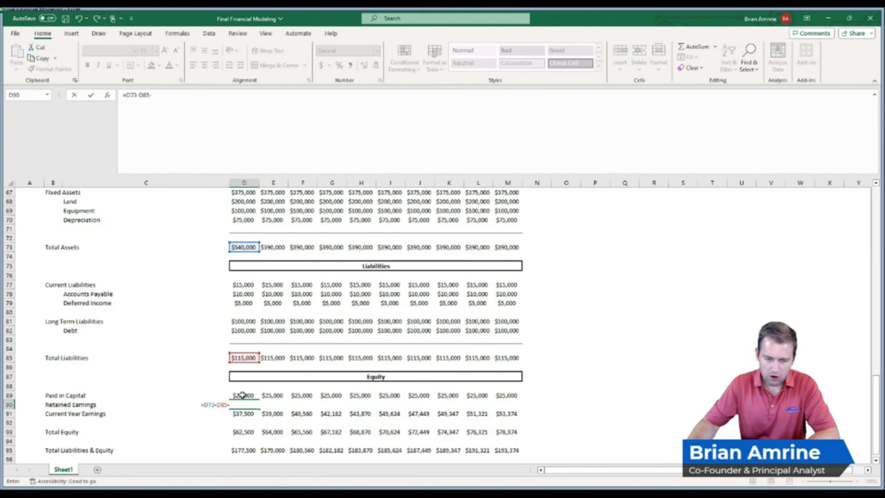
left_click(243, 394)
type("-")
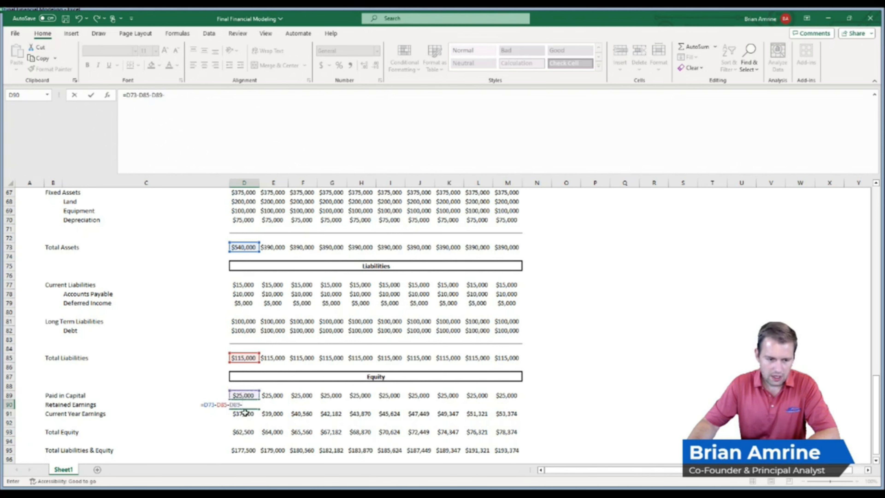
left_click(246, 413)
key("Return")
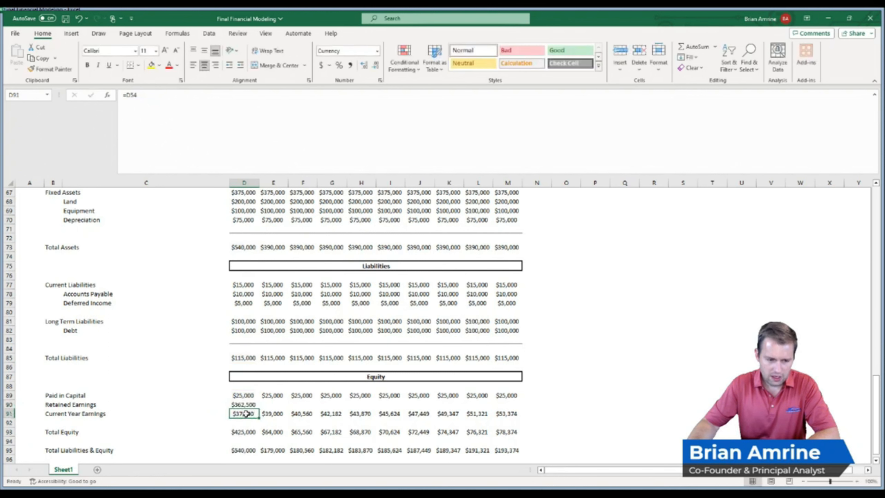
left_click(247, 403)
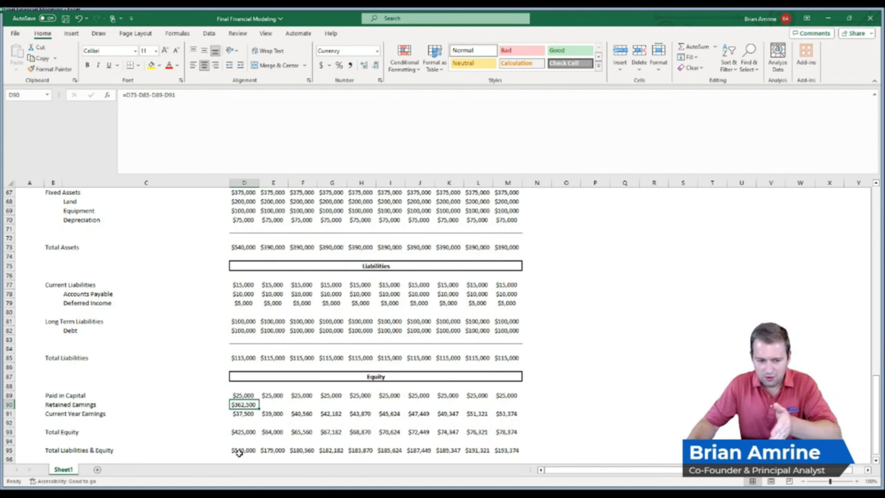
Calculate 2024 Retained Earnings in E90 as prior-year retained plus current year earnings, =D90+D91, and fill it across through 2032.
left_click(276, 405)
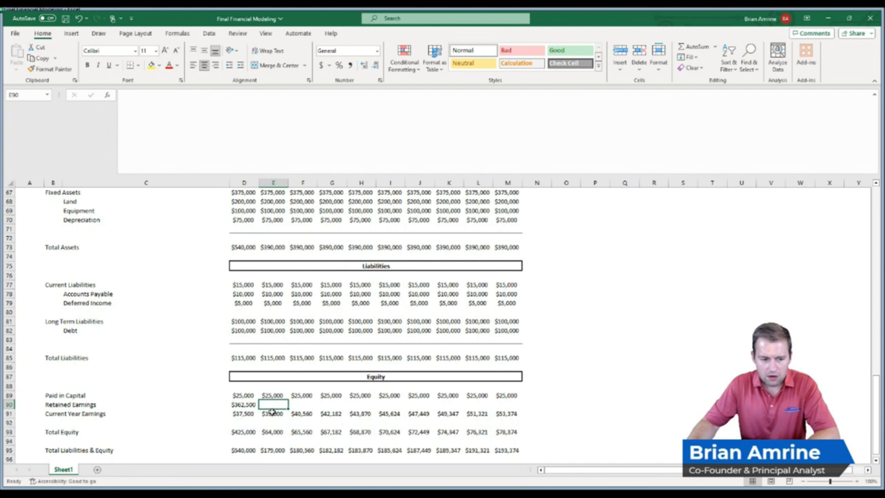
type("=")
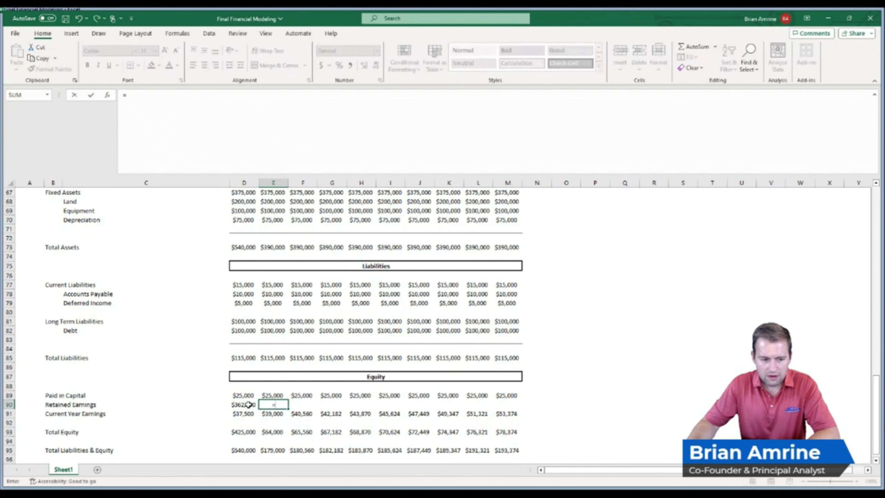
left_click(248, 405)
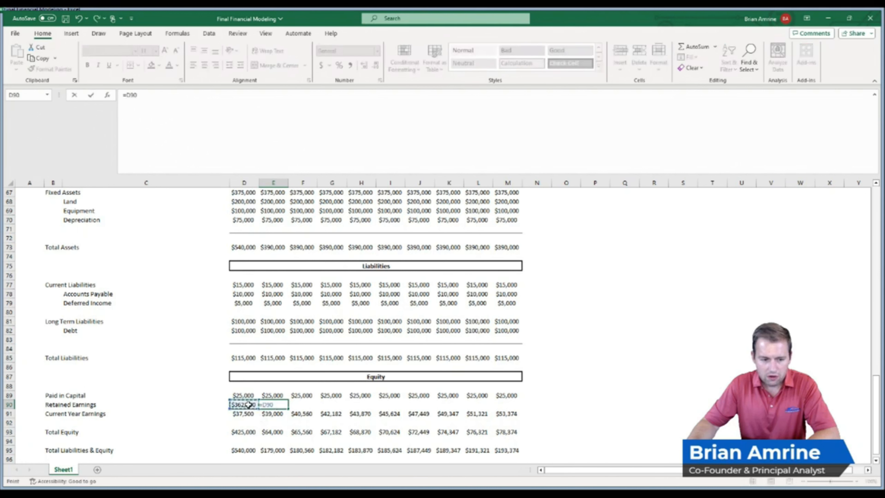
type("+")
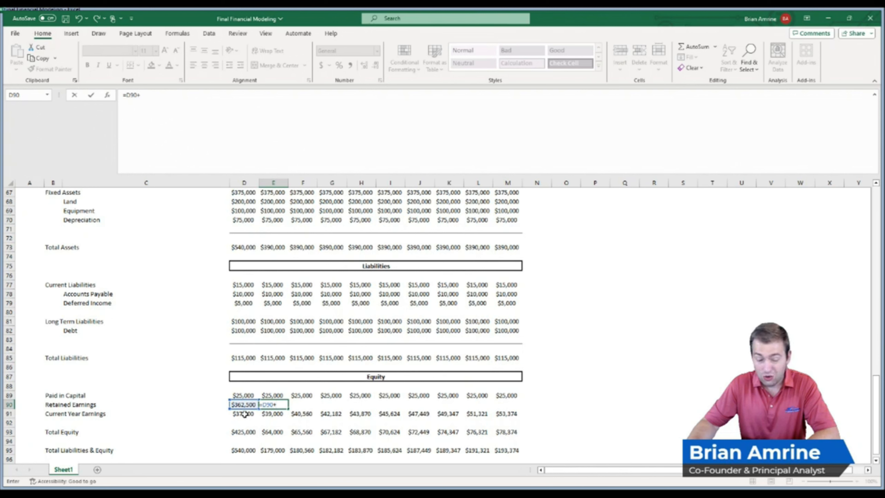
left_click(245, 414)
key("Return")
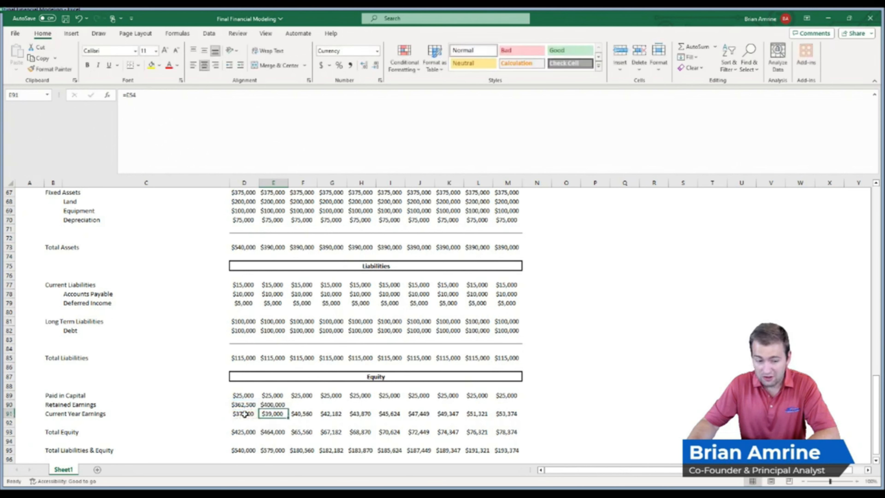
left_click(275, 404)
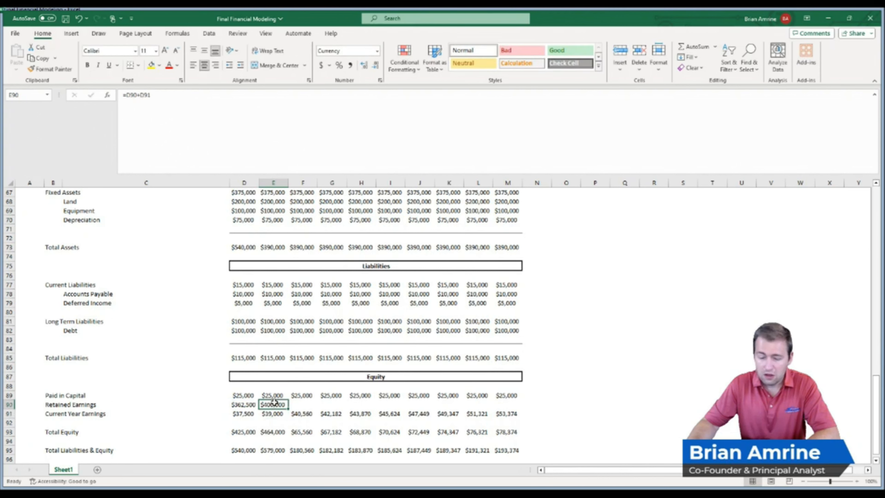
left_click_drag(288, 409, 515, 405)
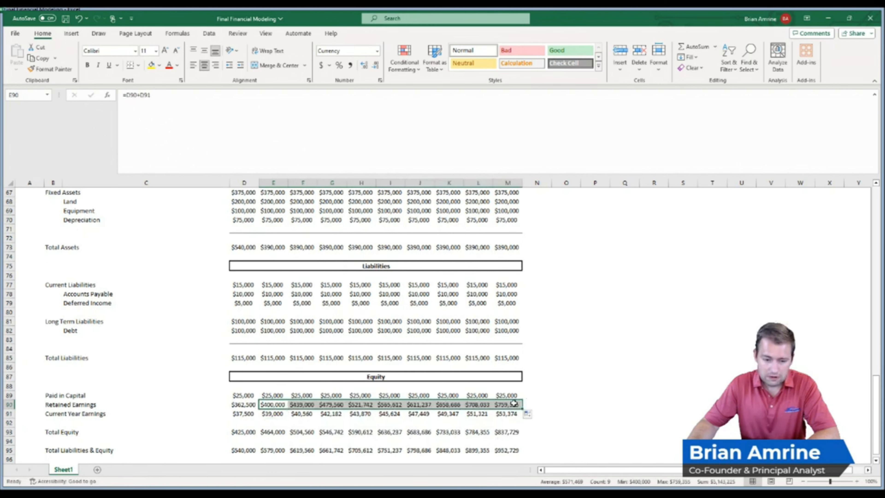
left_click(480, 405)
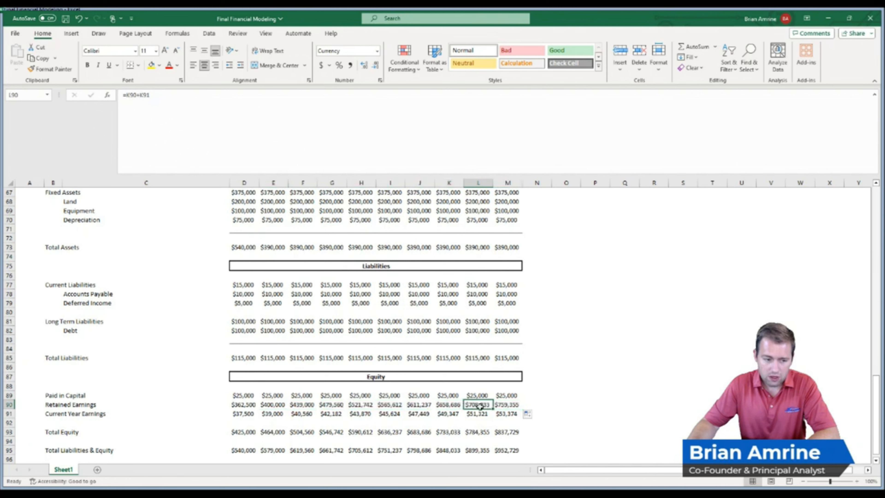
Examine Current Year Earnings and compare Total Assets with Total Liabilities & Equity across the forecast years.
left_click(479, 413)
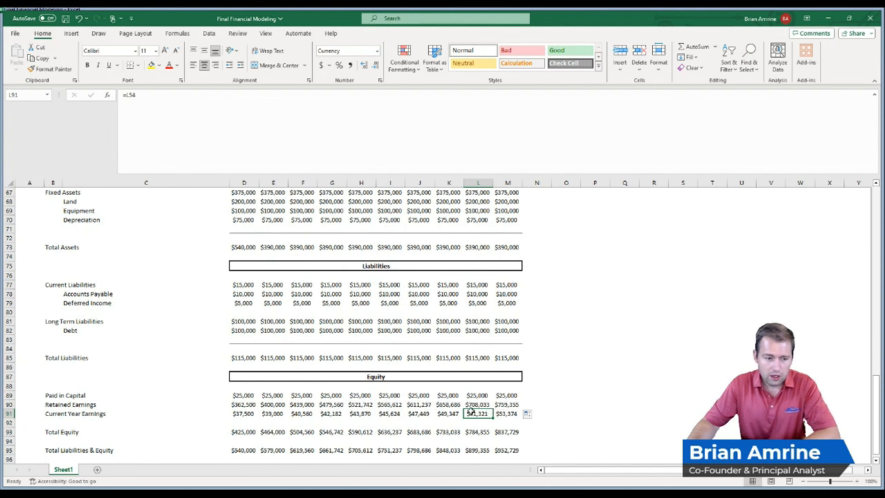
mouse_move(876, 401)
left_mouse_down()
mouse_move(879, 380)
mouse_move(879, 407)
left_mouse_up()
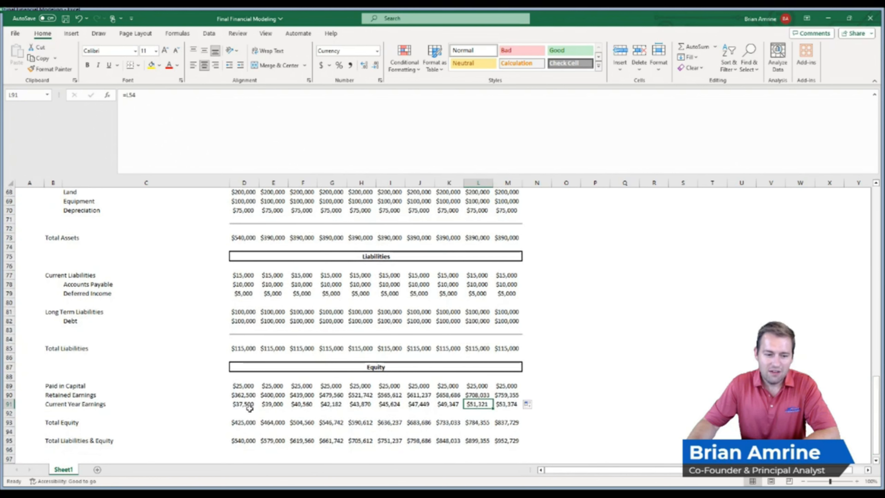
mouse_move(877, 411)
left_mouse_down()
mouse_move(877, 401)
mouse_move(877, 414)
left_mouse_up()
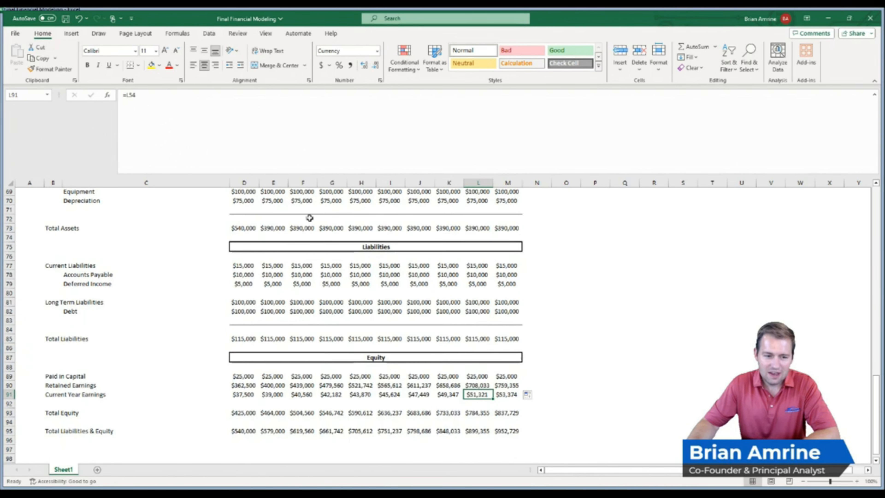
left_click_drag(879, 397, 878, 350)
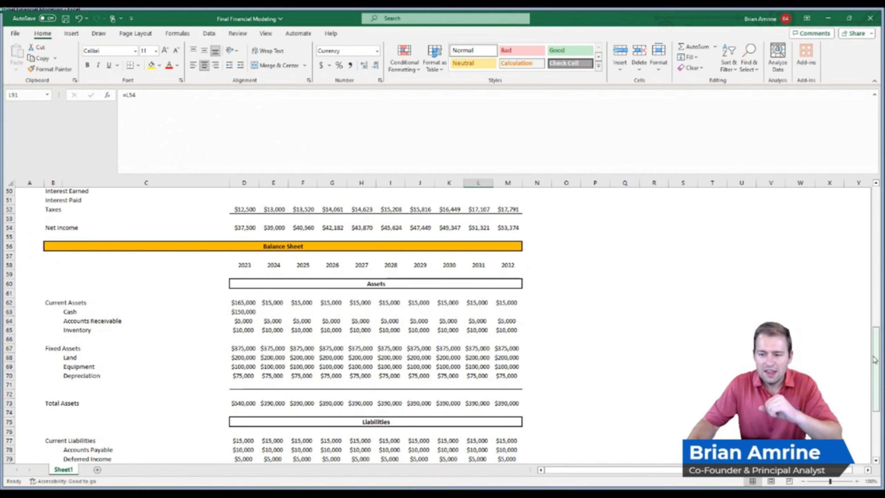
left_click_drag(875, 359, 880, 411)
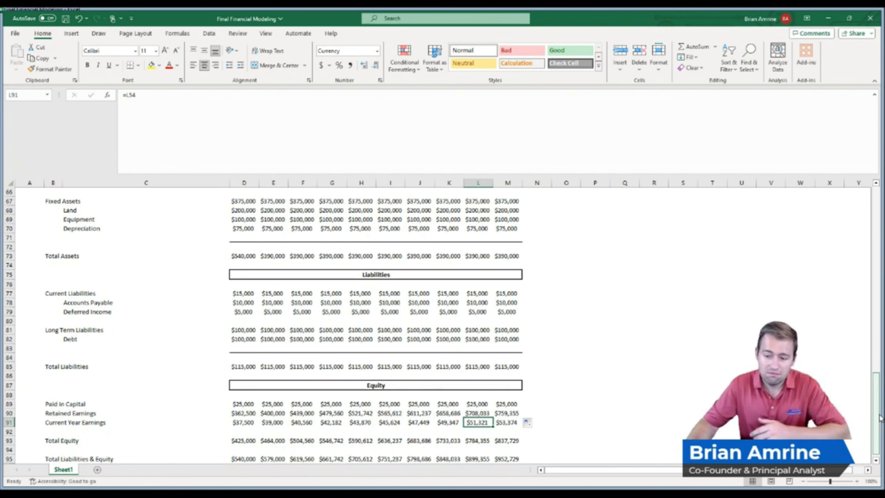
Calculate 2024 Cash in E63 as total liabilities and equity less fixed assets, accounts receivable and inventory, =E95-E67-E64-E65.
scroll(879, 417, "up", 3)
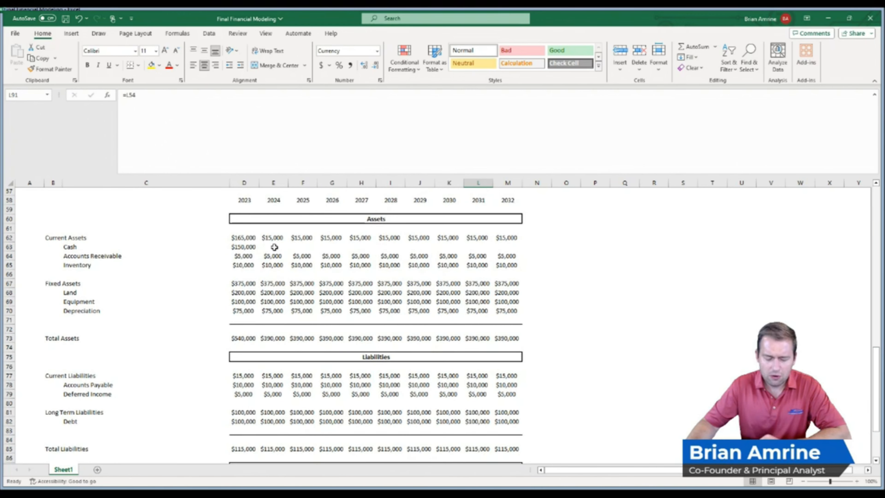
left_click(275, 247)
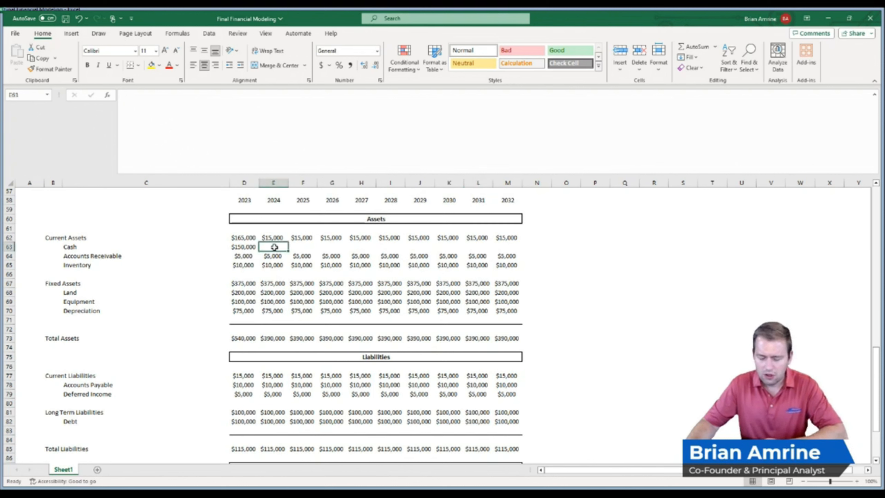
type("=")
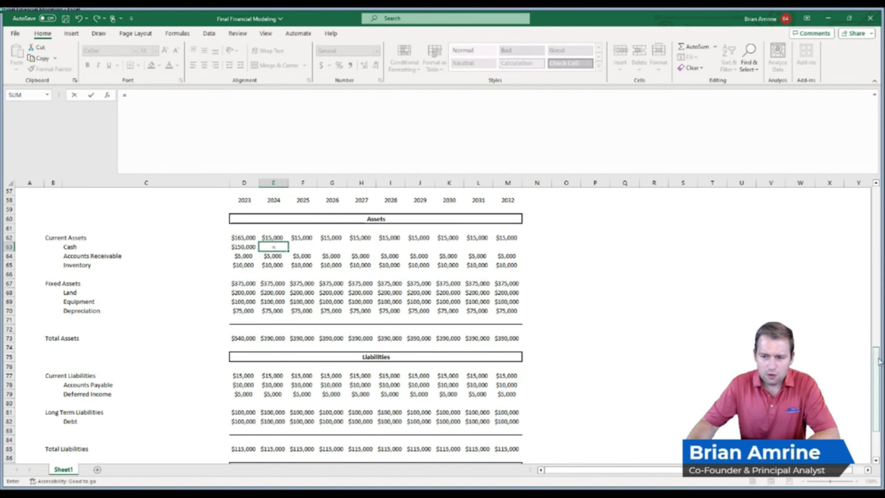
scroll(877, 384, "down", 3)
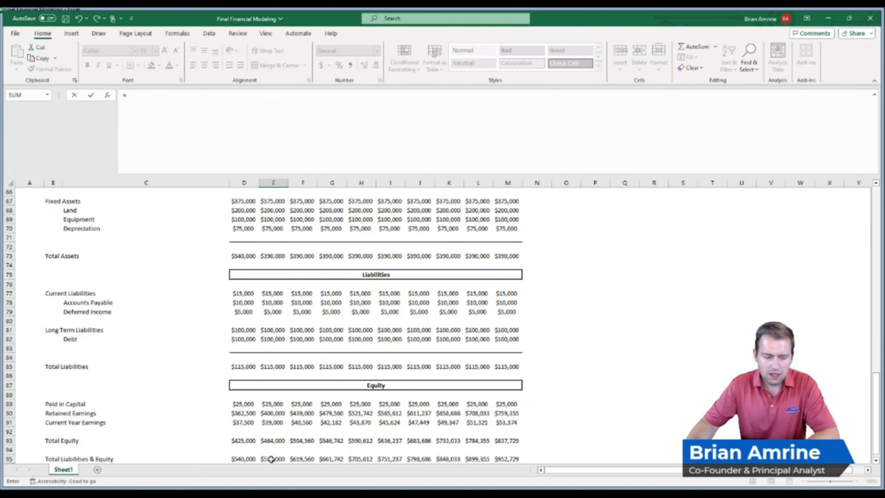
left_click(278, 460)
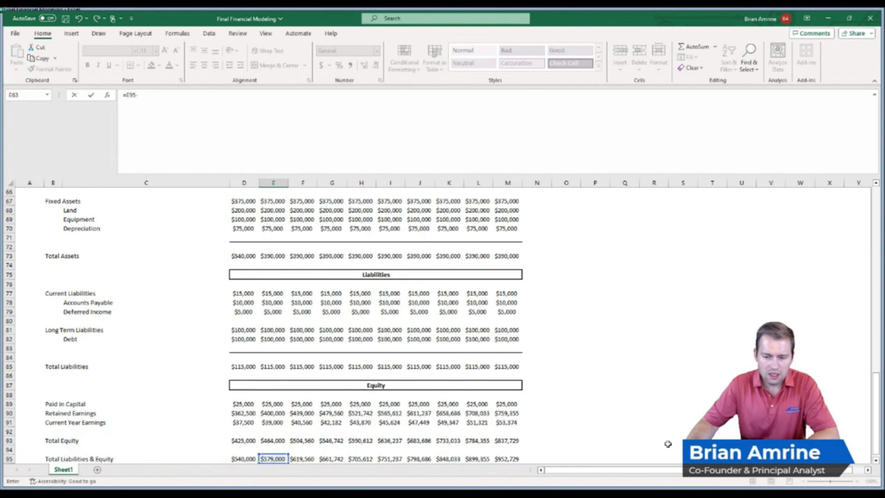
left_click_drag(877, 418, 878, 378)
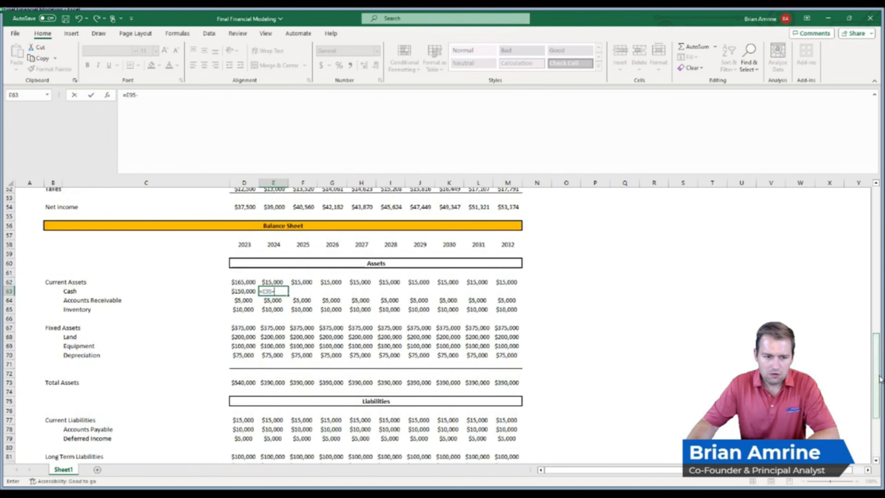
left_click(272, 328)
type("-")
left_click(273, 300)
type("-")
left_click(273, 309)
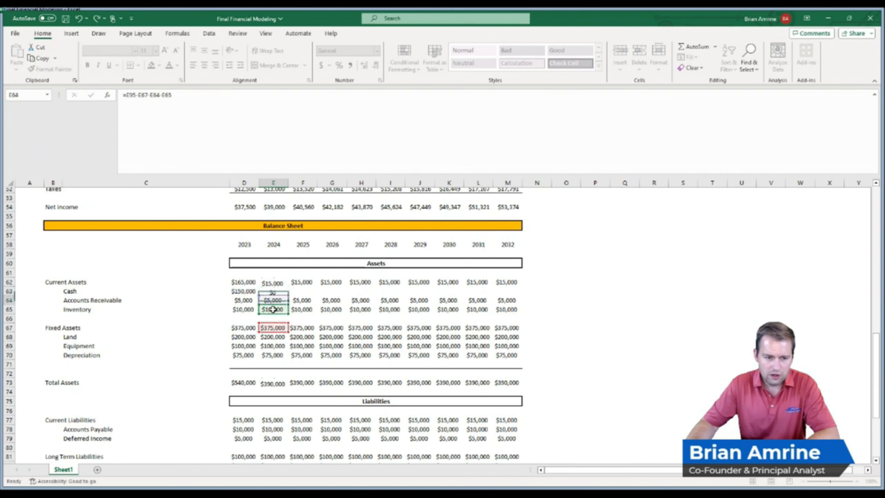
key("Return")
Fill the 2024 Cash formula from E63 across through 2032 in M63.
left_click(280, 292)
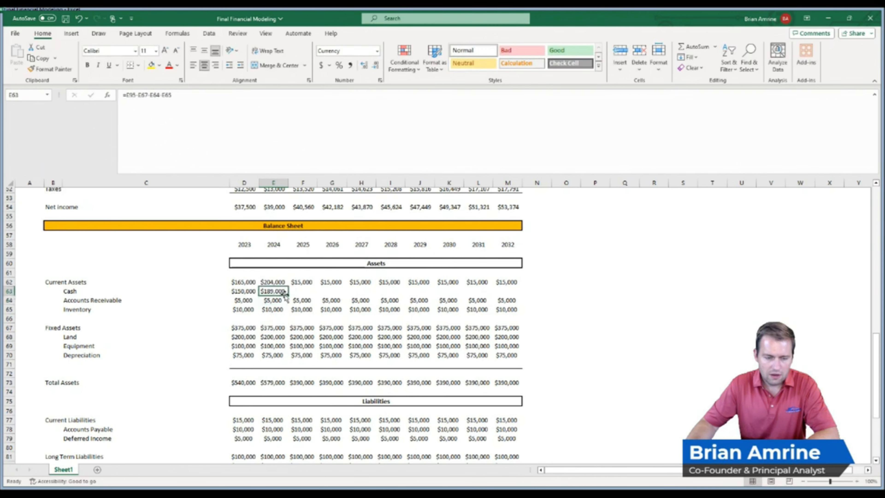
left_click_drag(288, 296, 510, 297)
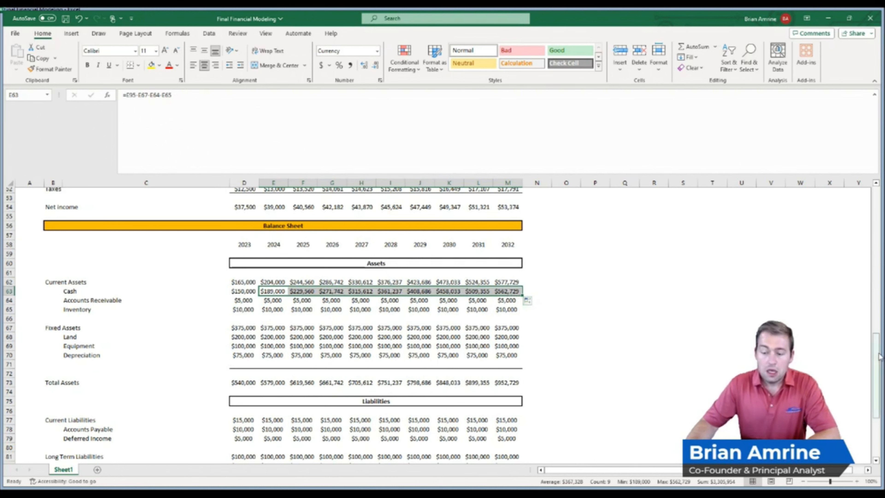
left_click_drag(878, 354, 879, 356)
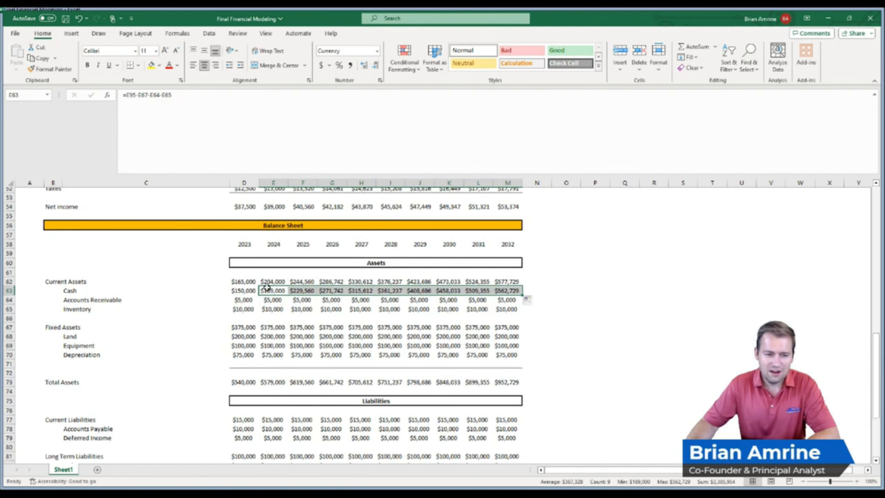
Review the formulas behind 2023 and 2024 Cash in D63 and E63 and 2024 Current Year Earnings in E91.
left_click(249, 290)
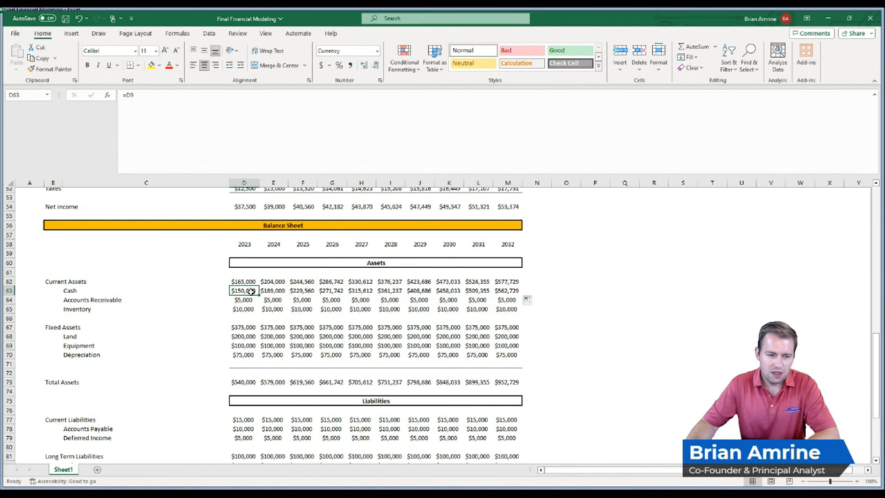
left_click(266, 293)
left_click_drag(876, 353, 875, 383)
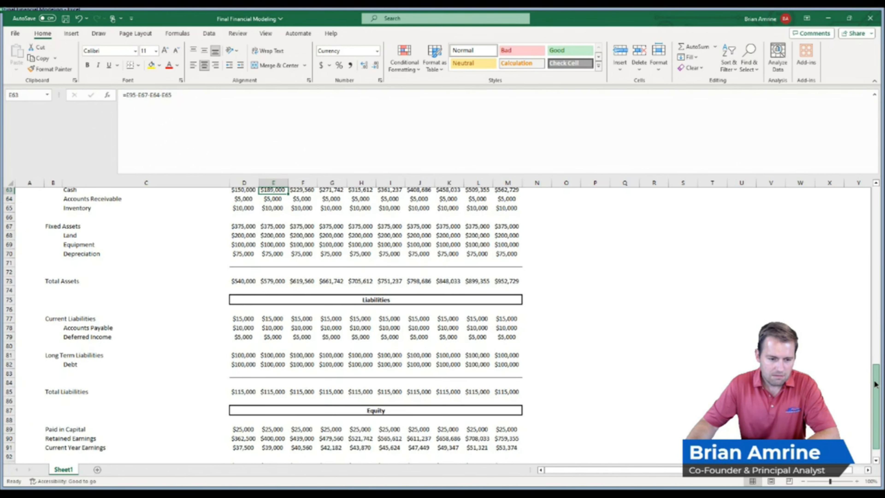
left_click_drag(875, 384, 875, 384)
left_click(279, 447)
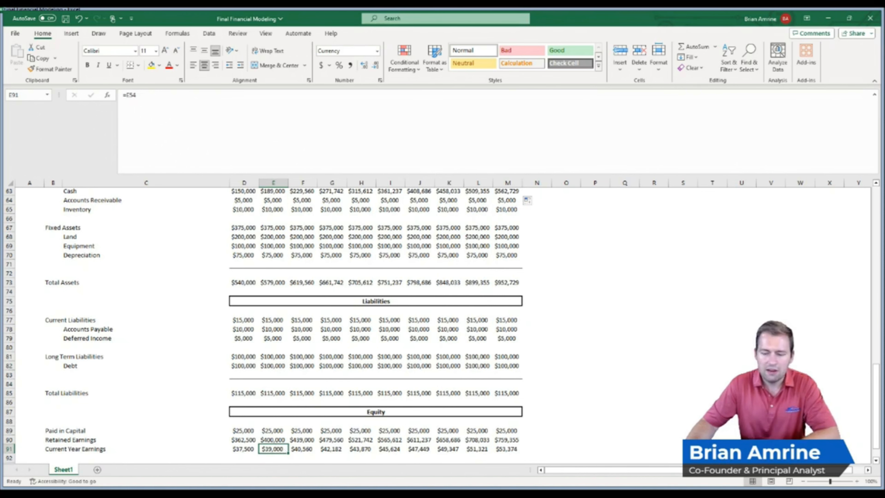
Rename the input label in B20 from other assets to "Interest Rate on Debt".
left_click_drag(874, 411, 878, 233)
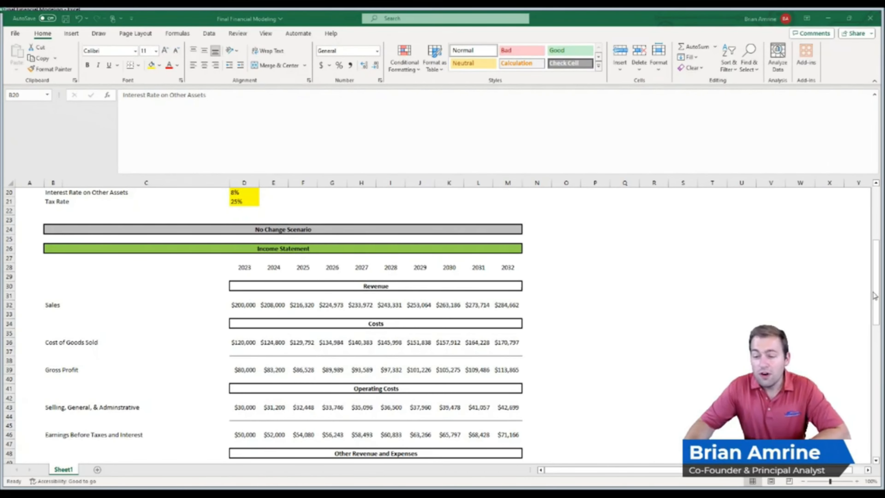
left_click_drag(878, 283, 879, 225)
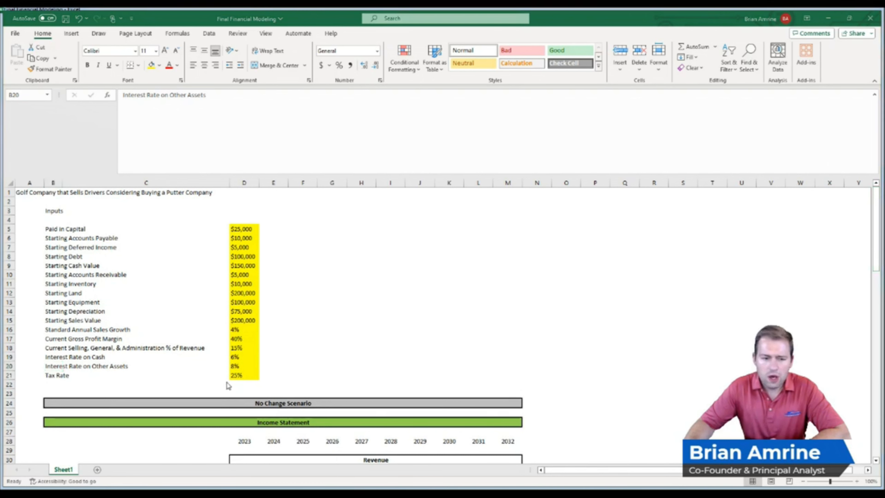
left_click(90, 363)
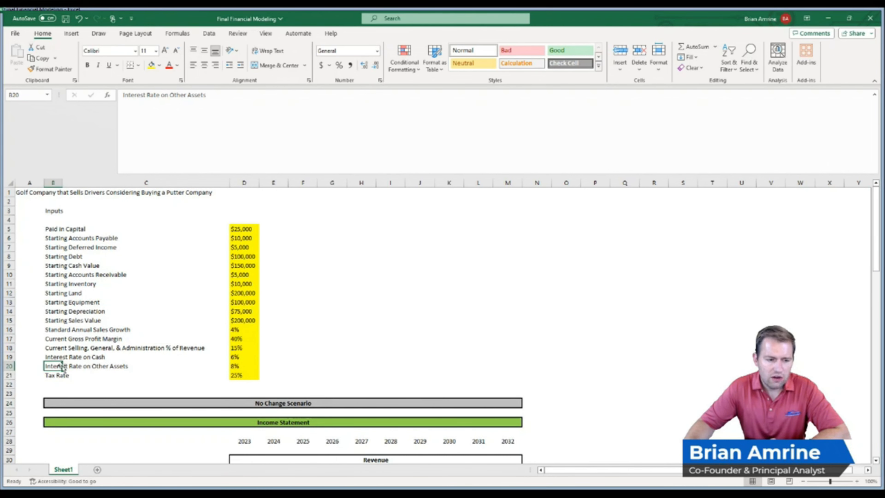
left_click(53, 357)
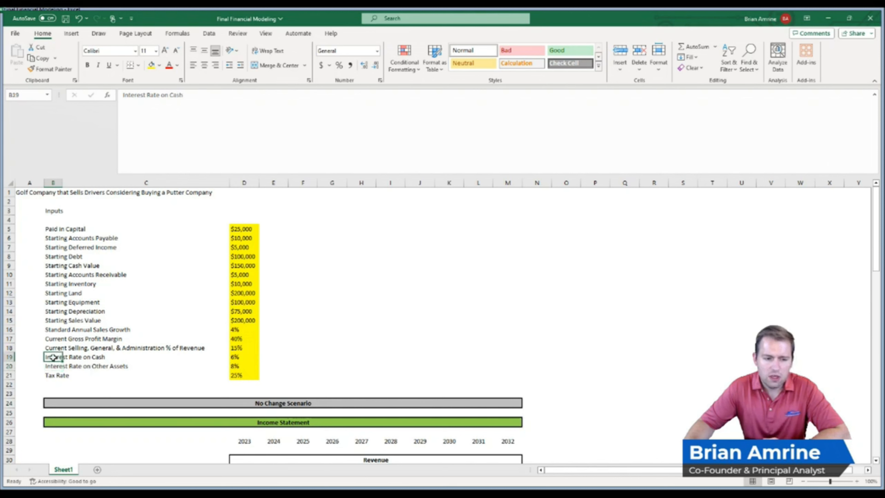
left_click(53, 366)
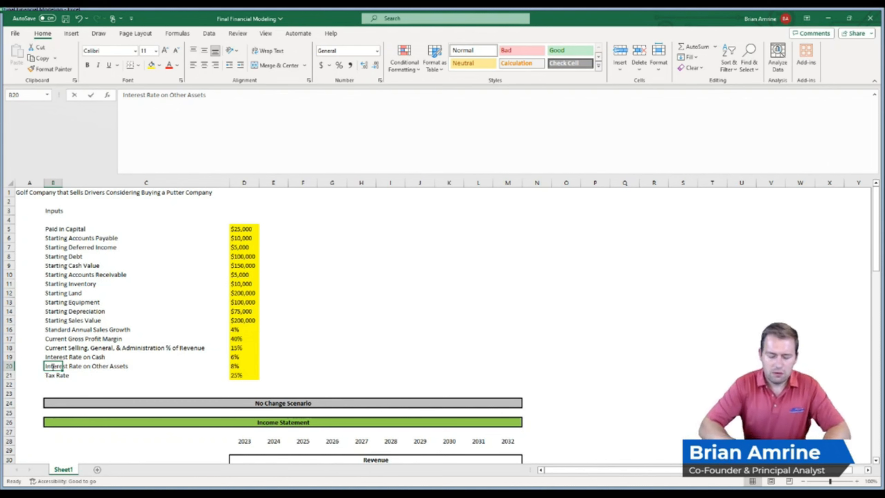
type("Interest Rate")
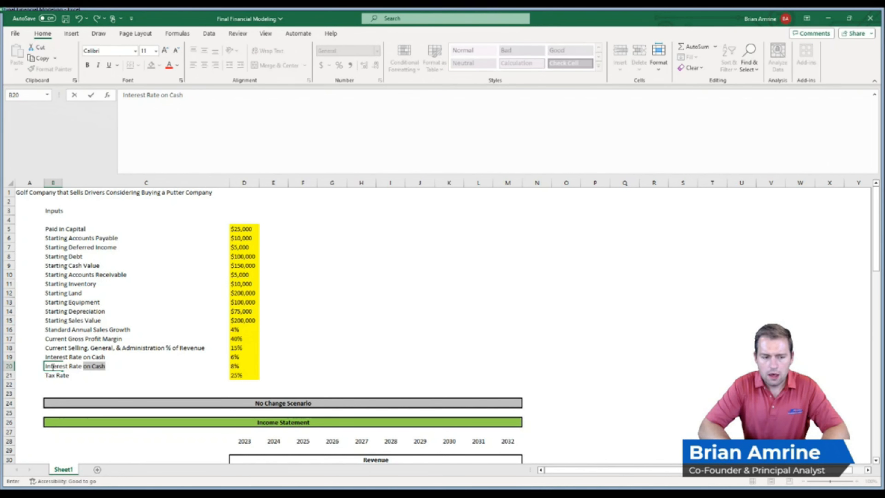
type("on Debt")
key("Return")
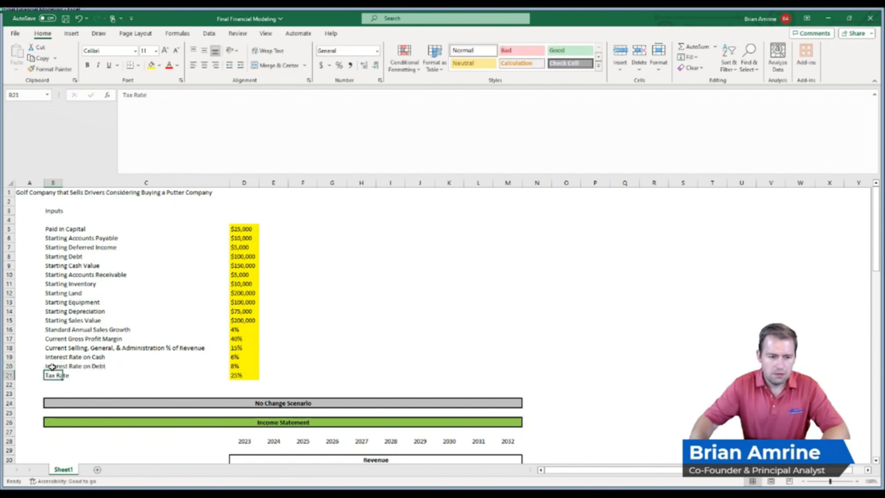
left_click(237, 366)
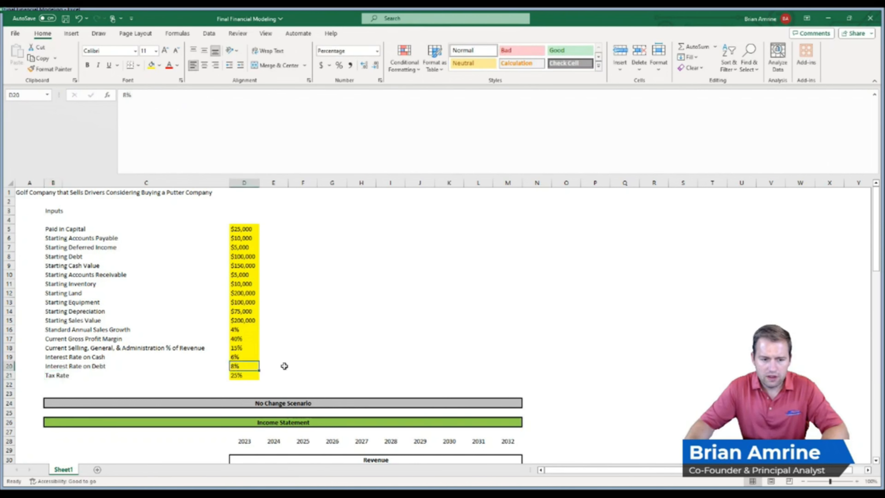
Calculate 2023 Interest Earned in D50 as cash times the locked interest rate on cash, =D63*$D$19.
left_click_drag(877, 220, 870, 335)
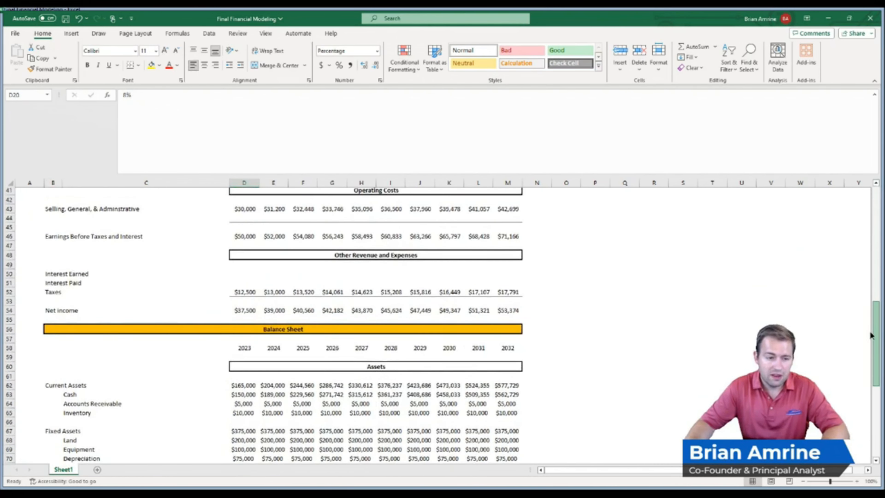
left_click(243, 273)
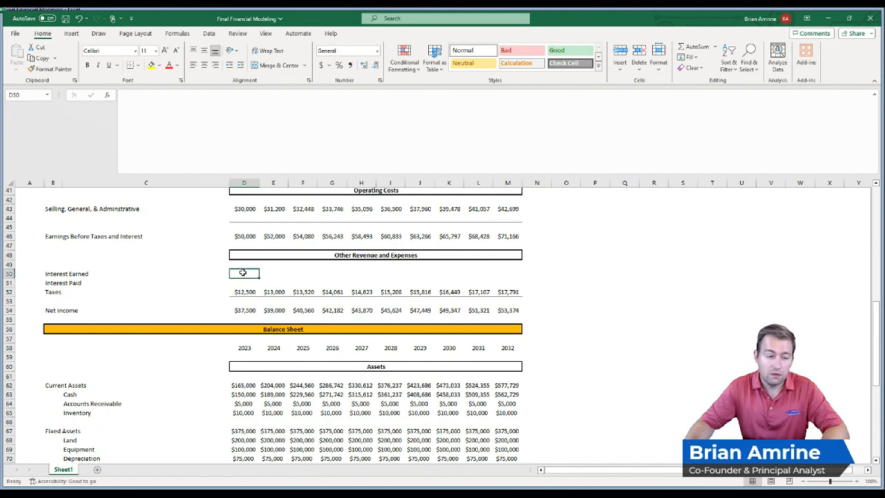
type("=")
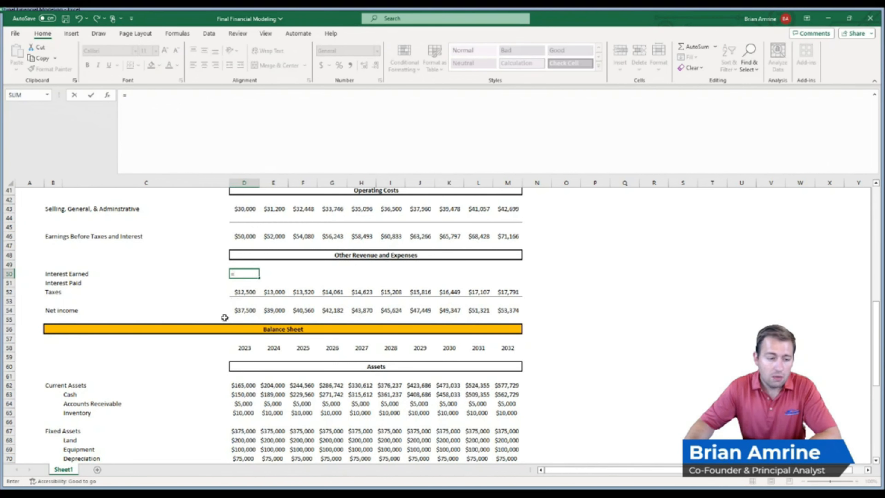
left_click(236, 395)
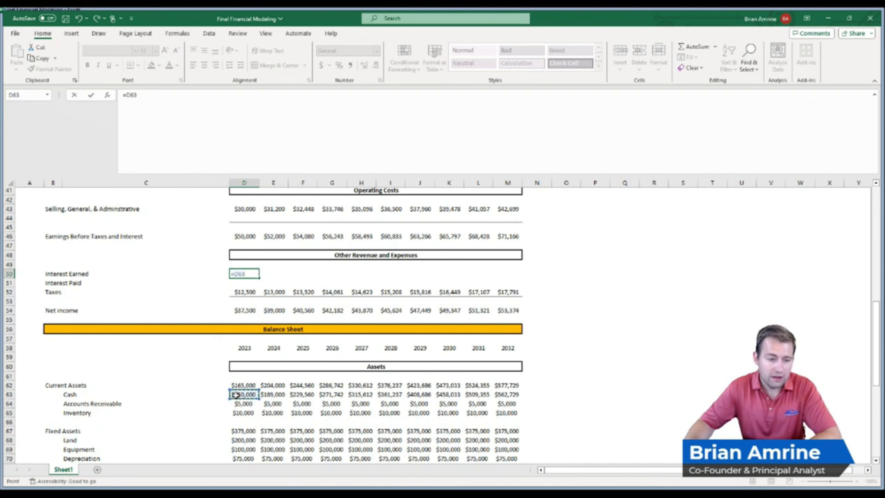
type("*")
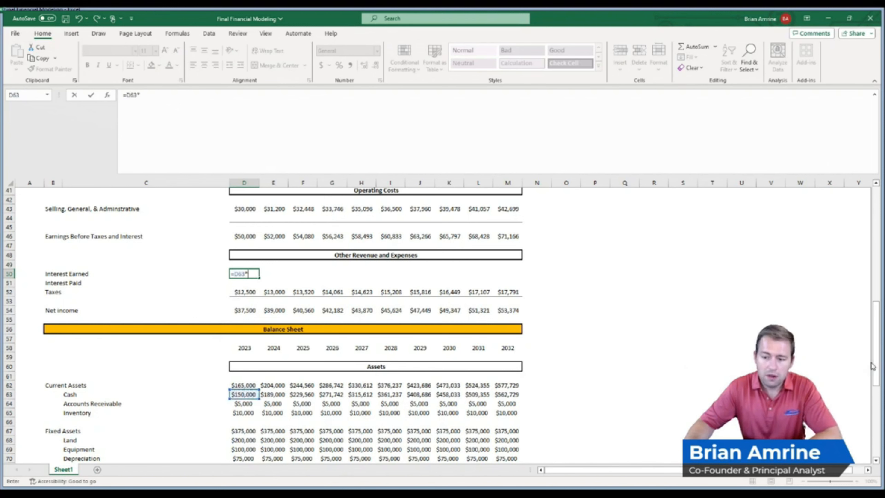
left_click_drag(875, 362, 876, 262)
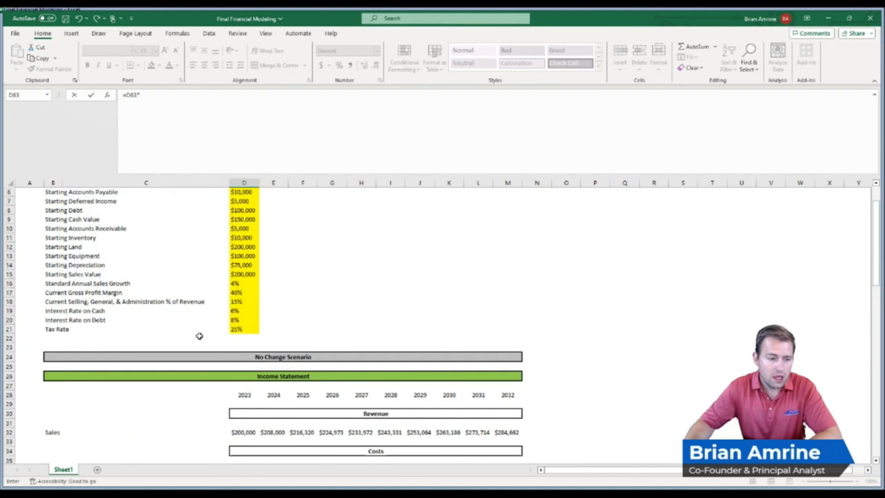
left_click(246, 311)
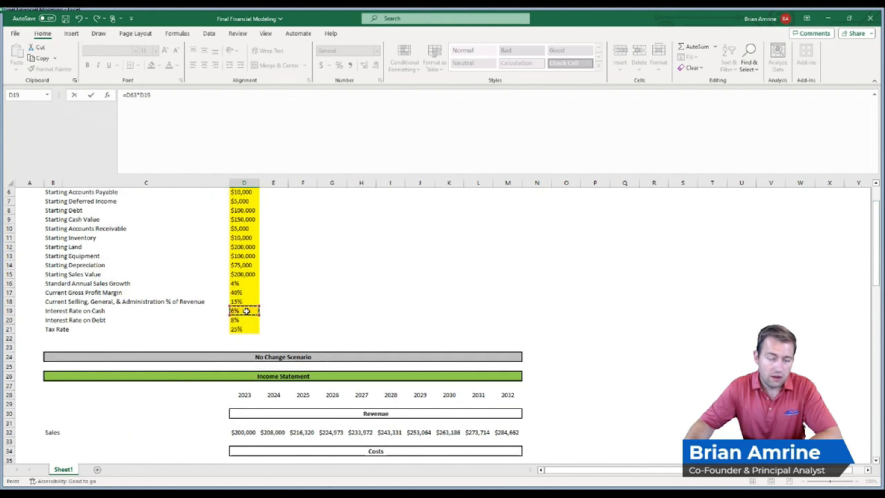
key("F4")
scroll(246, 311, "down", 10)
key("Return")
Fill the Interest Earned formula from D50 across through 2032 in M50.
left_click(246, 322)
left_click_drag(260, 327, 527, 338)
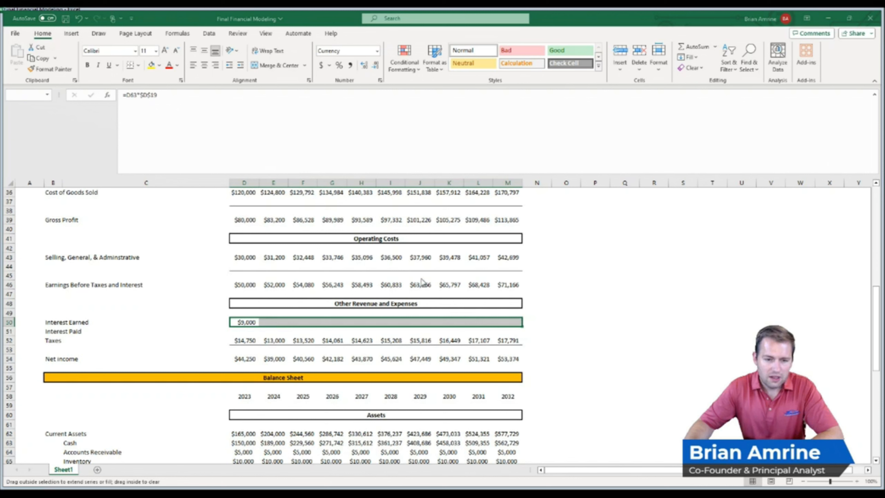
left_click_drag(422, 281, 422, 282)
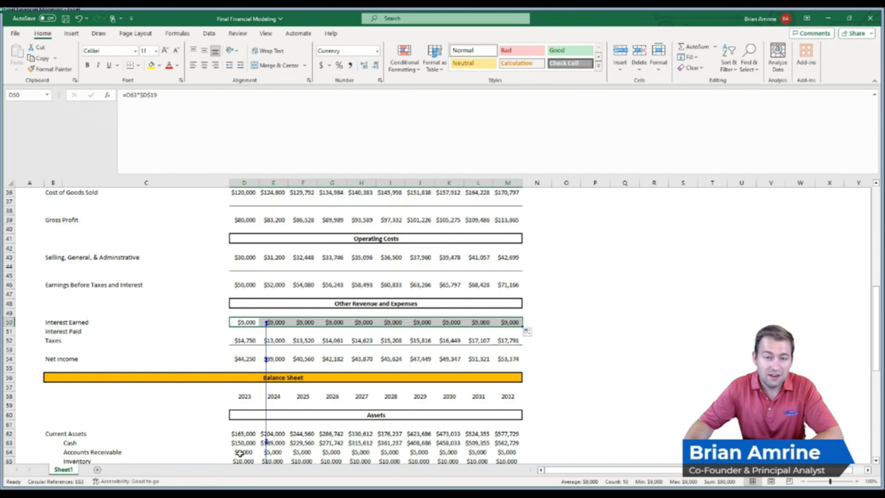
Recalculate 2024 Interest Earned in E50 from prior-year cash with the locked cash rate, =D63*$D$19, and fill it across through M50.
left_click(277, 322)
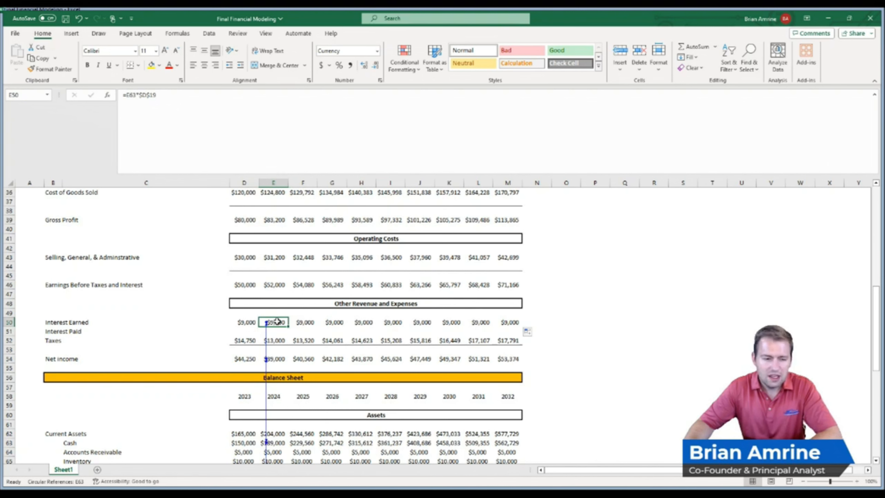
type("=")
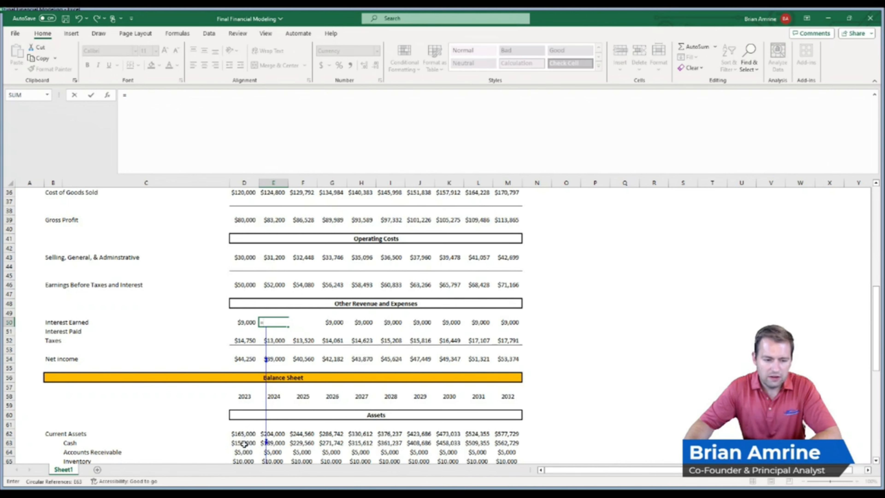
left_click(244, 443)
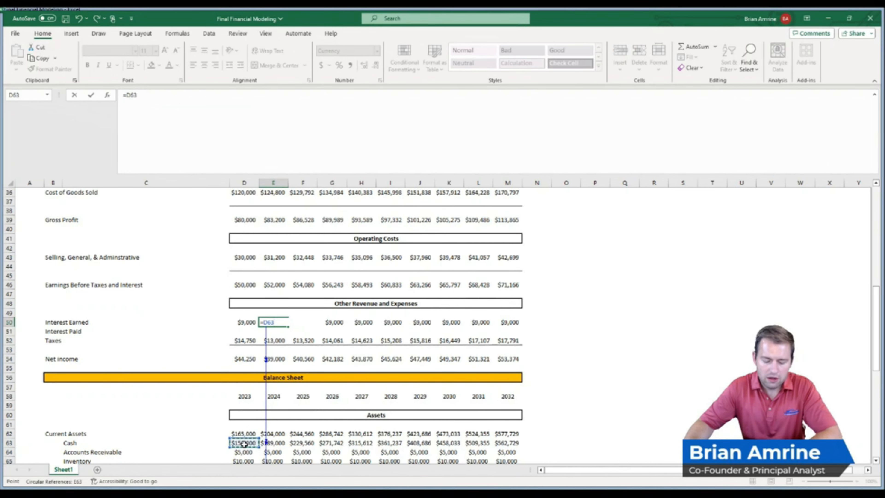
type("*")
left_click_drag(876, 318, 876, 217)
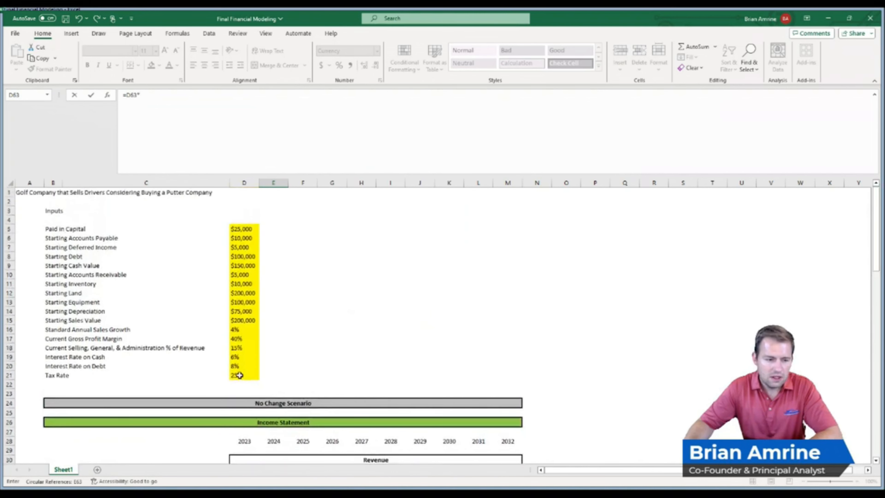
left_click(245, 357)
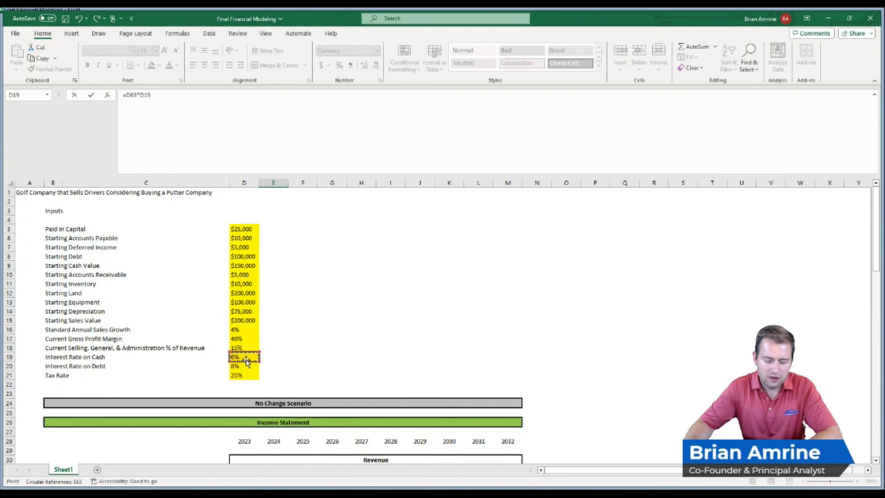
key("F4")
scroll(250, 361, "down", 12)
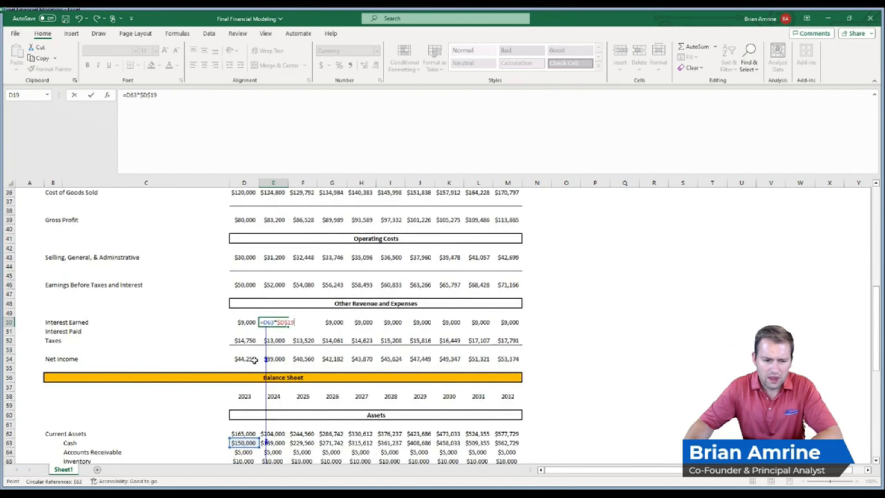
key("Return")
left_click(286, 323)
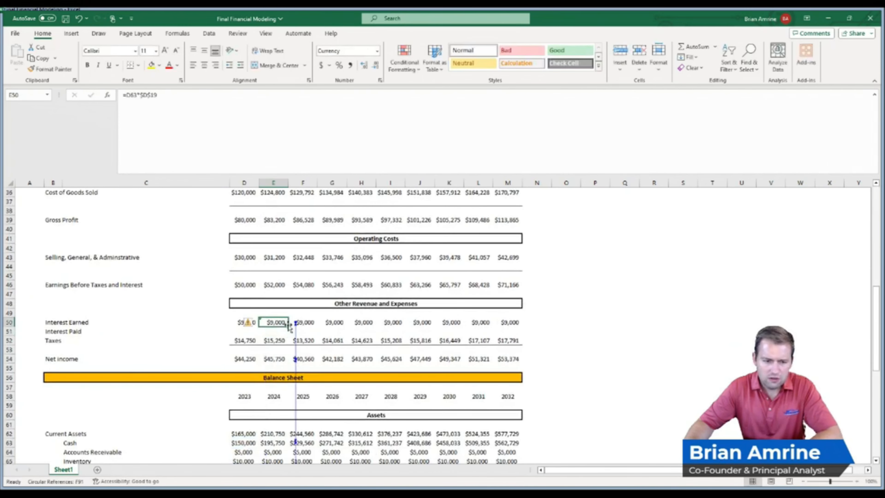
left_click_drag(289, 328, 516, 330)
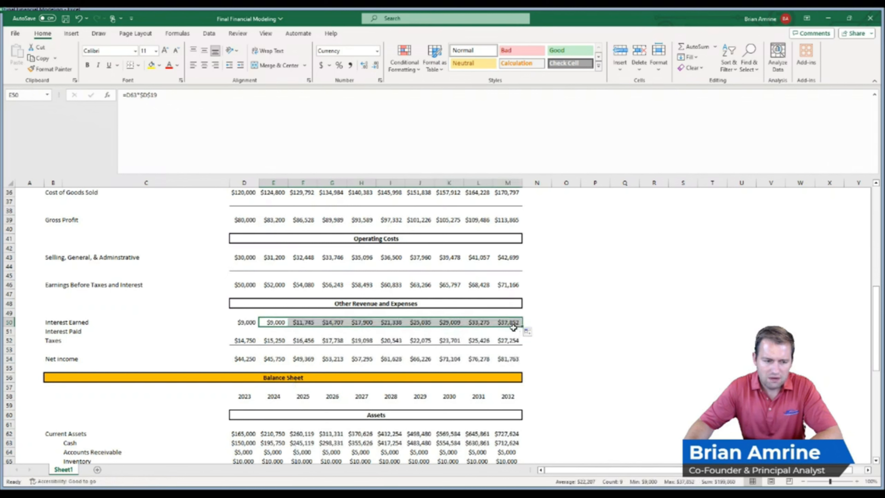
Calculate 2023 Interest Paid in D51 as debt times the locked interest rate on debt, =D82*$D$20, and fill it across through M51.
left_click(251, 331)
type("=")
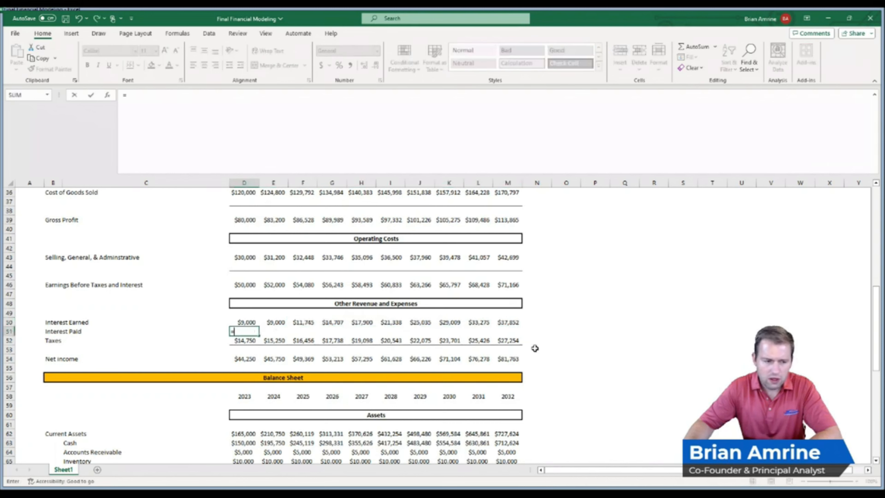
left_click_drag(876, 311, 875, 368)
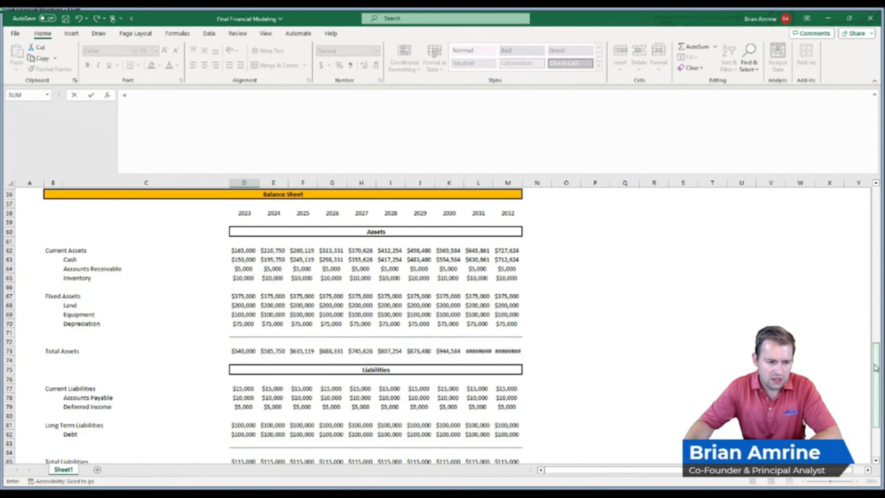
left_click(243, 432)
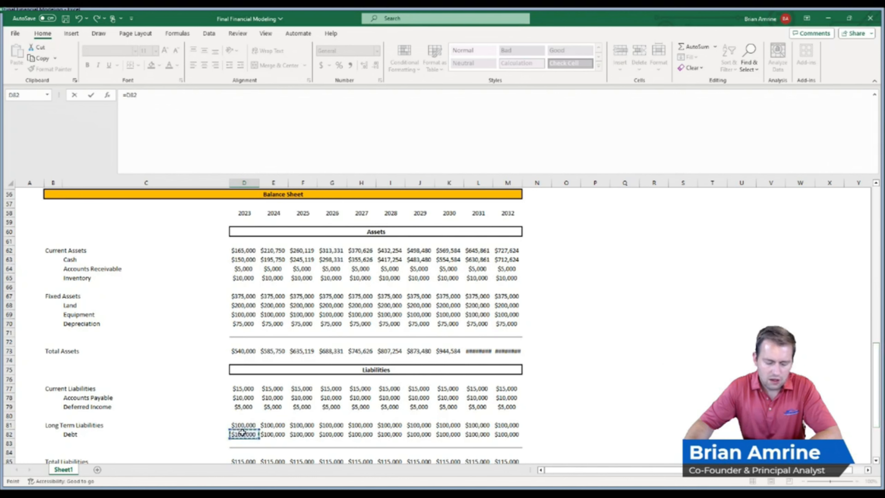
type("*")
left_click_drag(876, 389, 875, 243)
left_click(236, 331)
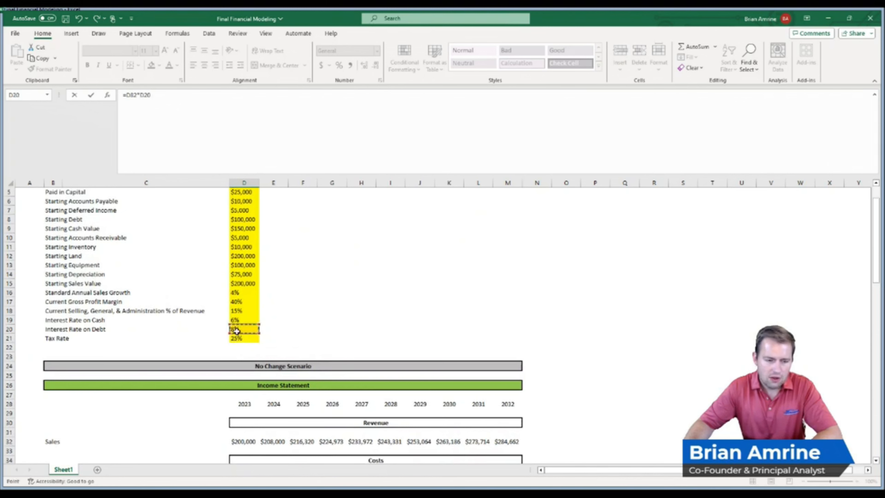
key("F4")
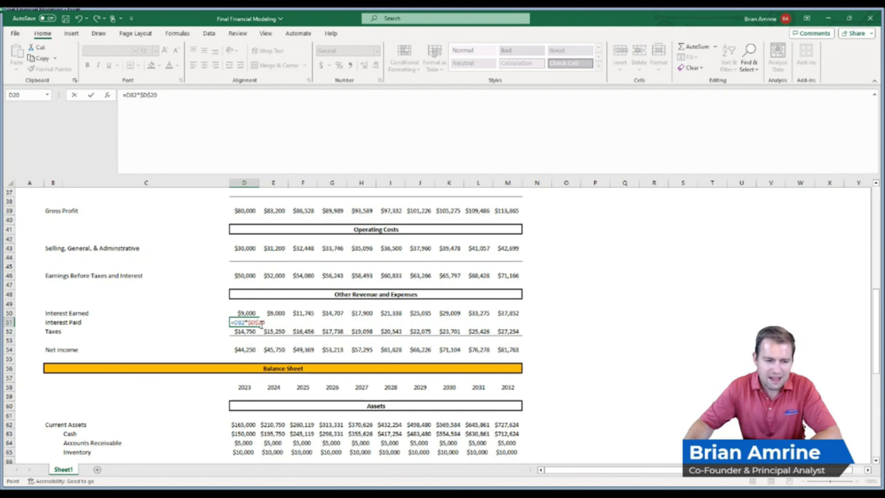
key("Return")
left_click(256, 322)
left_click_drag(259, 326, 515, 331)
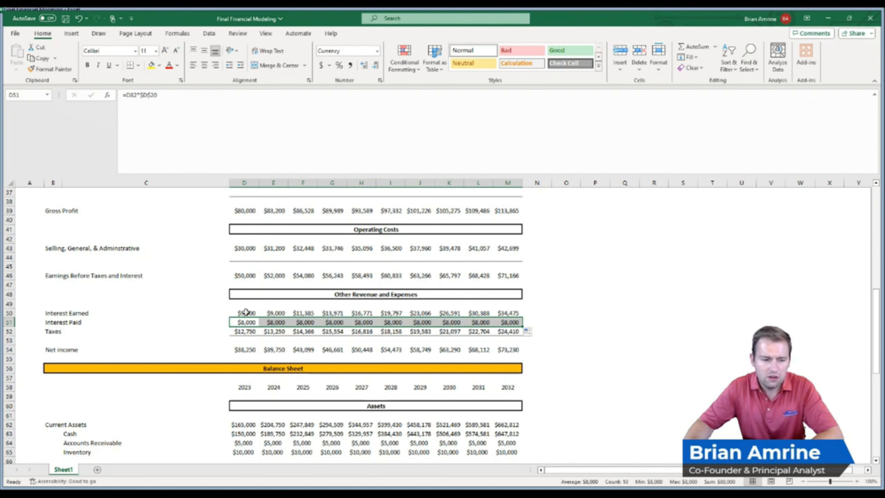
Center the values from Interest Earned through Net Income for 2023 to 2032, range D50:M54.
left_click_drag(249, 313, 520, 350)
left_click(205, 66)
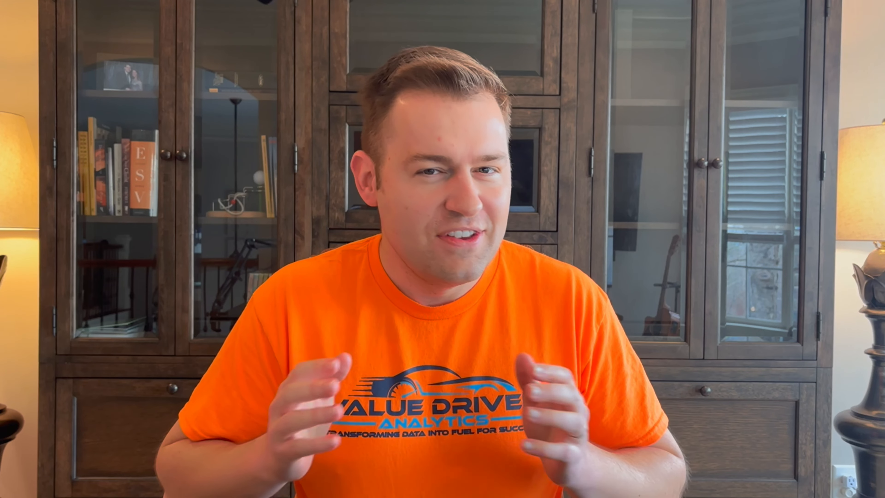